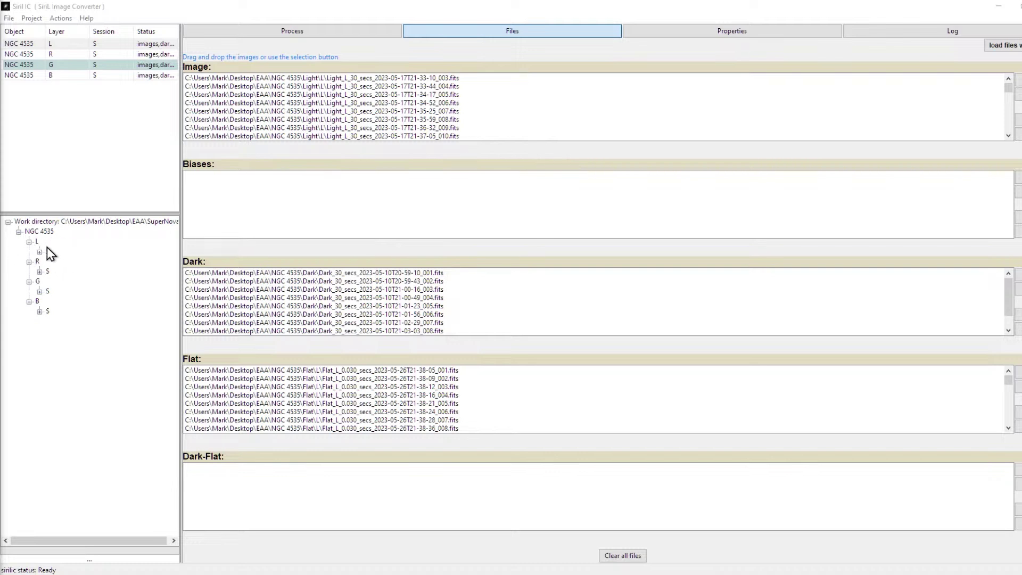
Open the program preferences to review the settings and close them again.
click(47, 251)
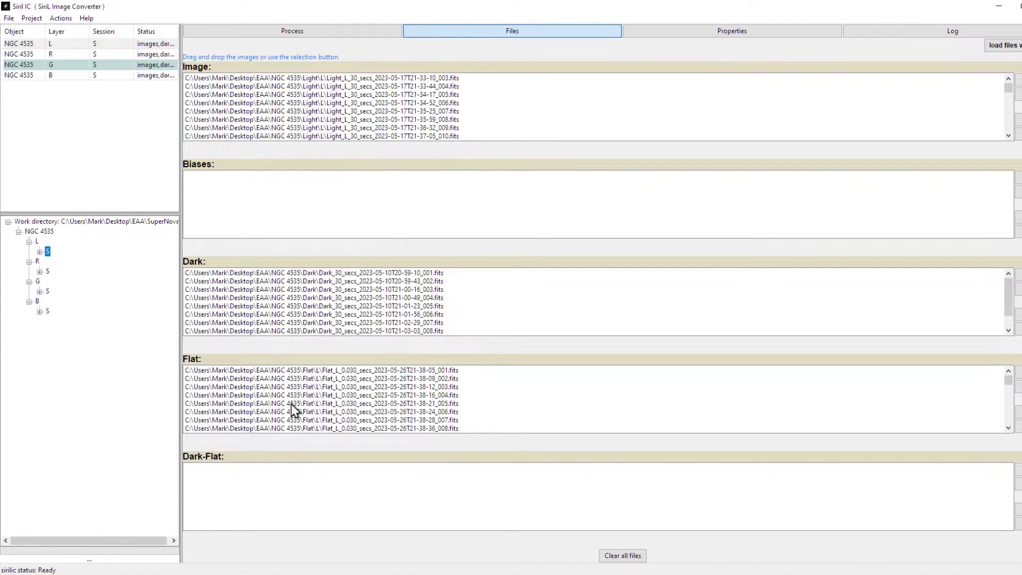
click(32, 18)
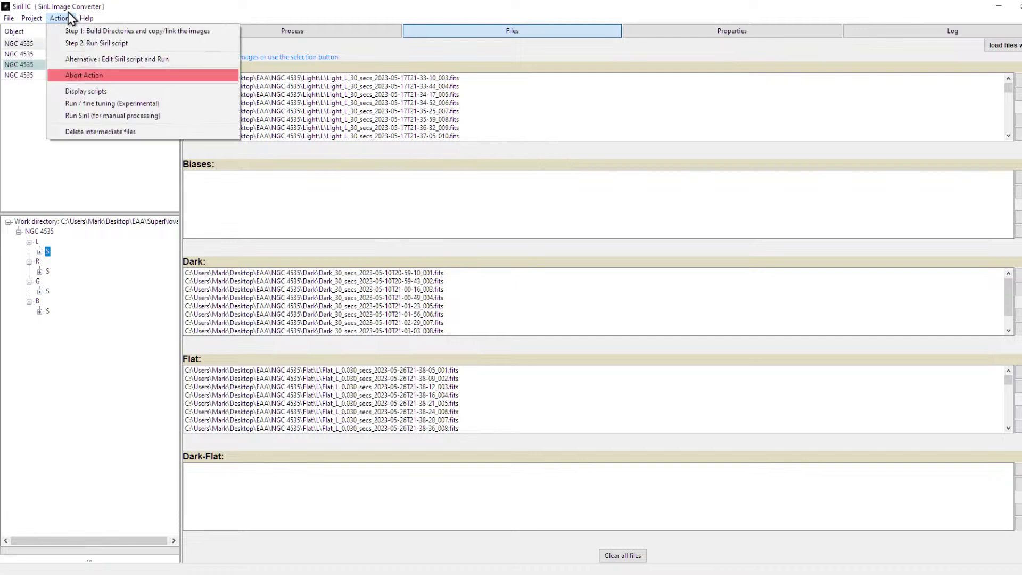
mouse_move(9, 20)
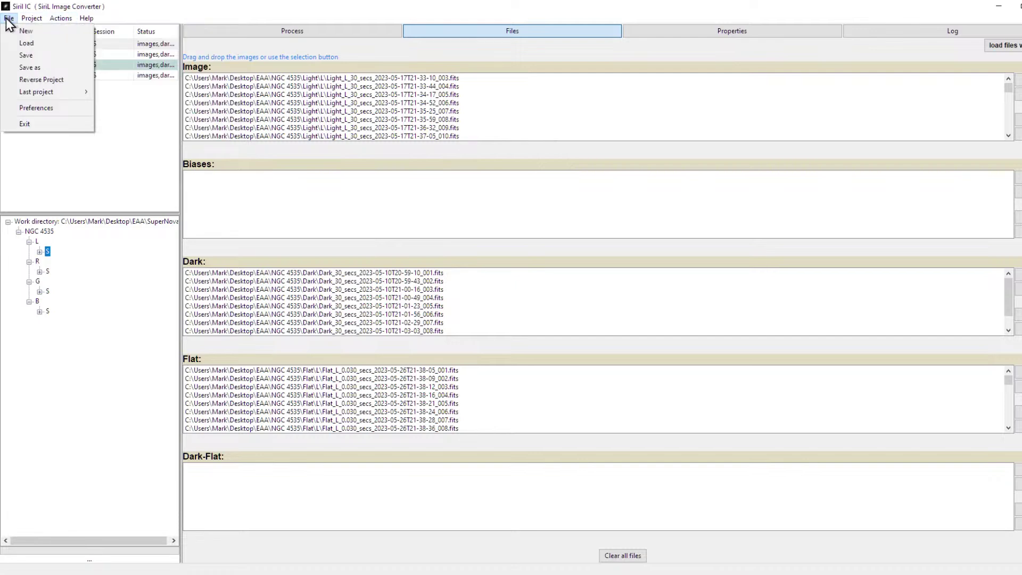
click(24, 107)
drag(120, 53, 77, 73)
key(Escape)
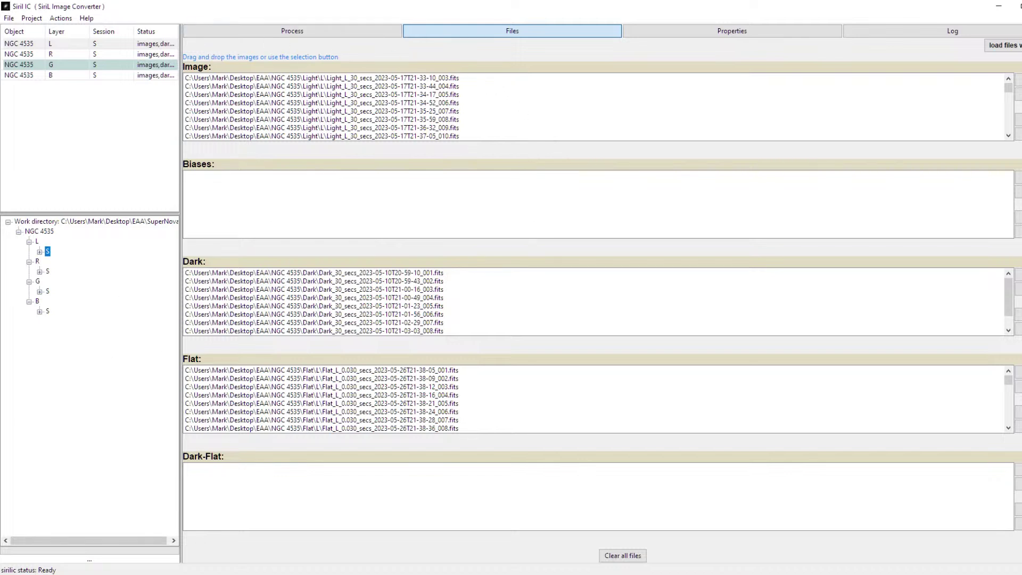
Build the project directories and link the NGC 4535 images into them.
click(54, 19)
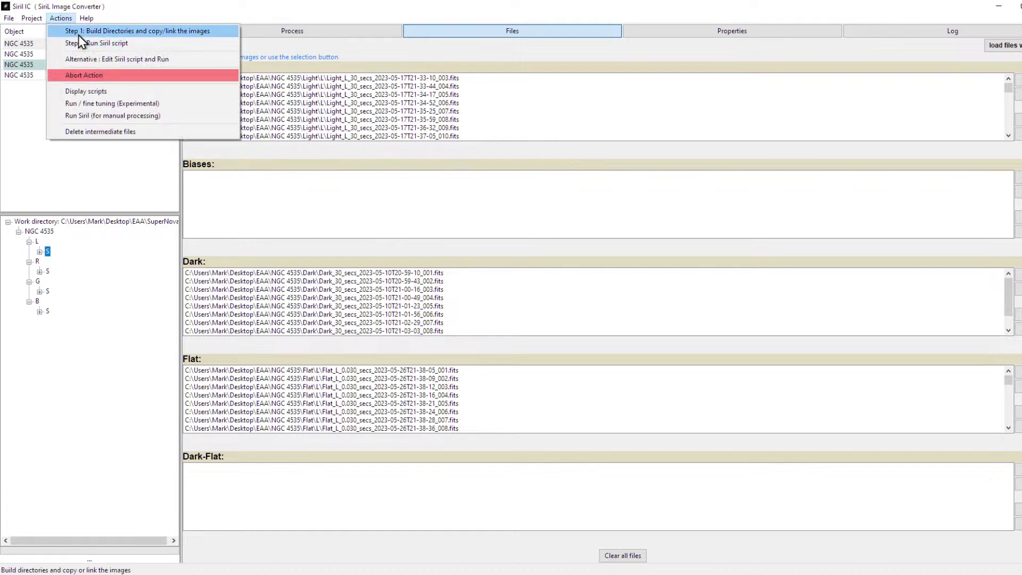
click(78, 33)
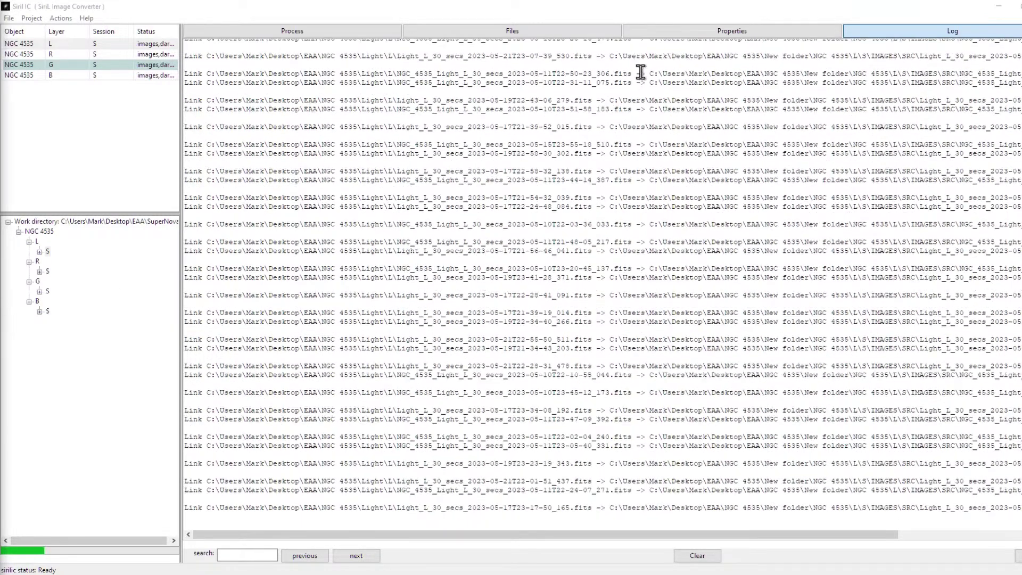
Examine the image, bias, dark, flat and dark-flat properties, and look over the process settings and file lists.
click(680, 32)
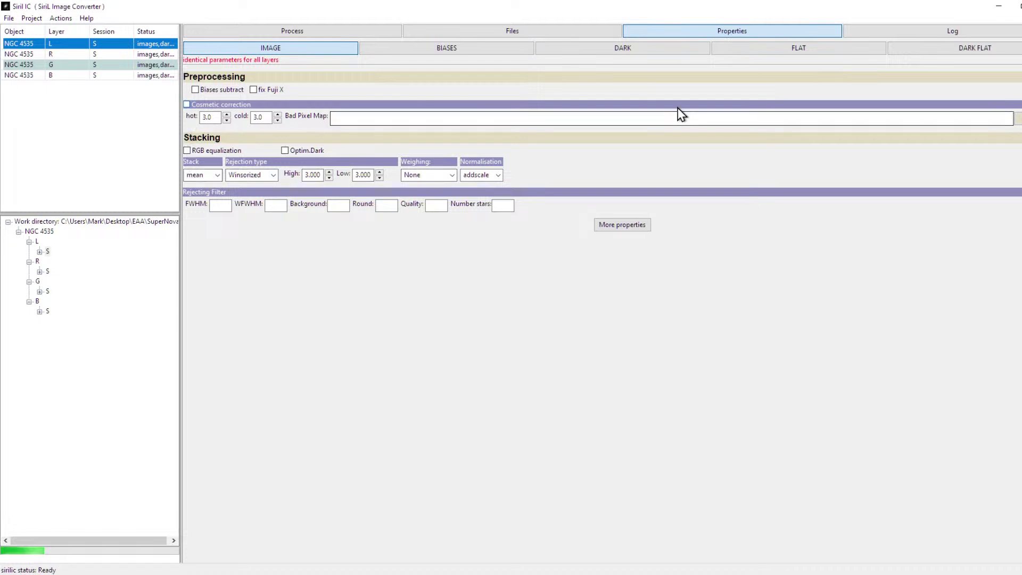
click(399, 52)
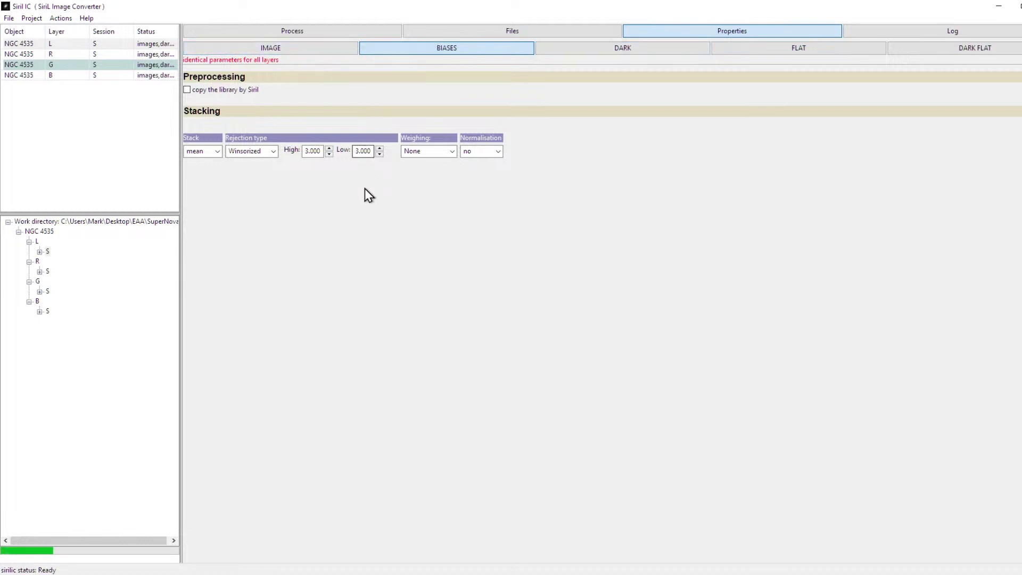
click(579, 49)
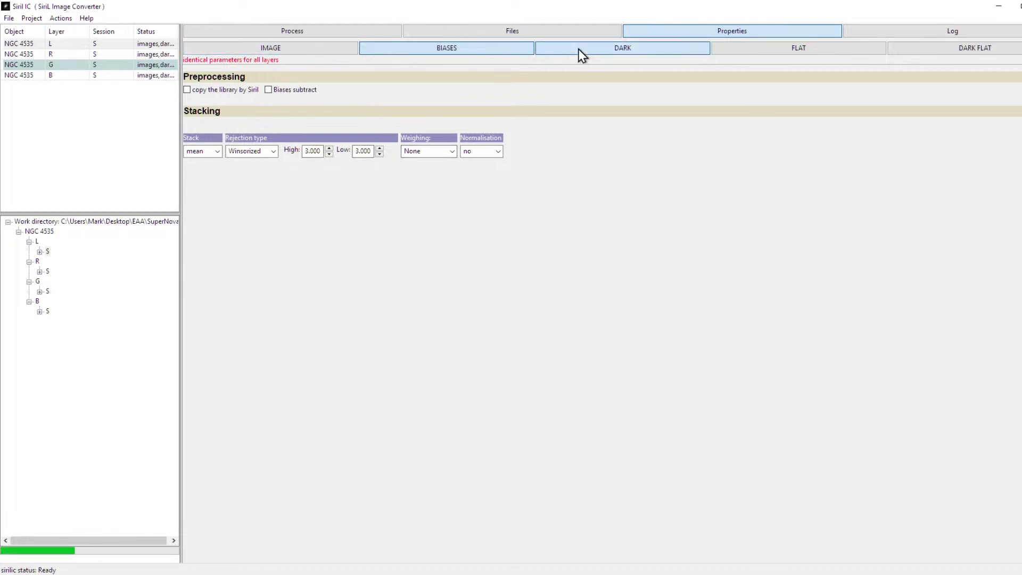
click(739, 47)
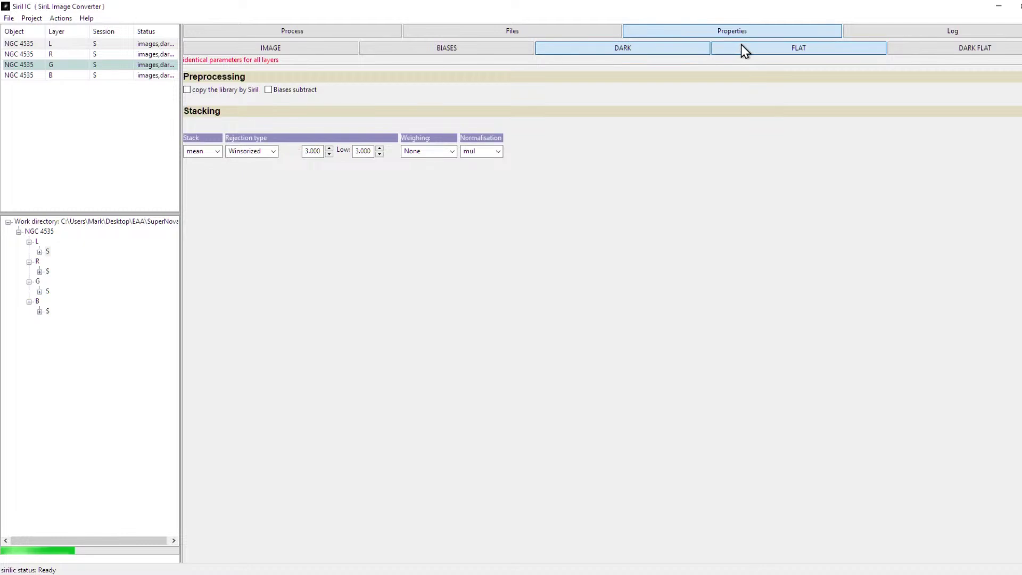
click(956, 49)
click(288, 50)
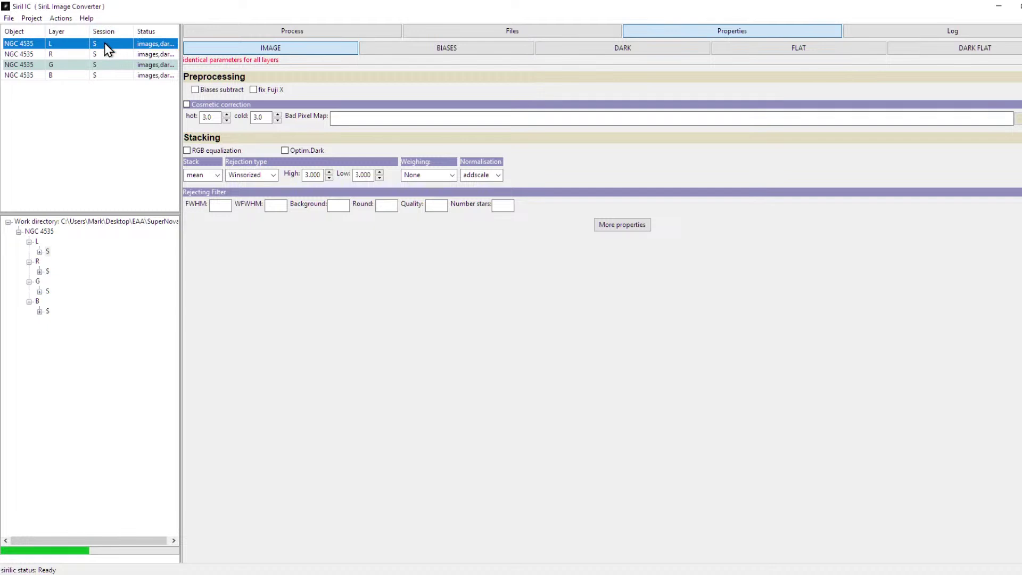
click(538, 32)
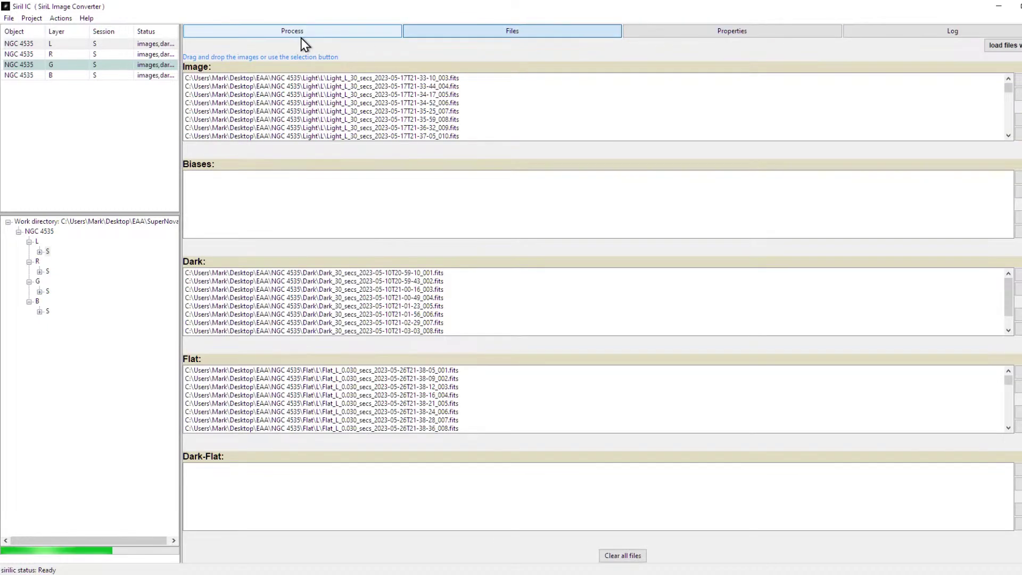
click(314, 34)
click(490, 33)
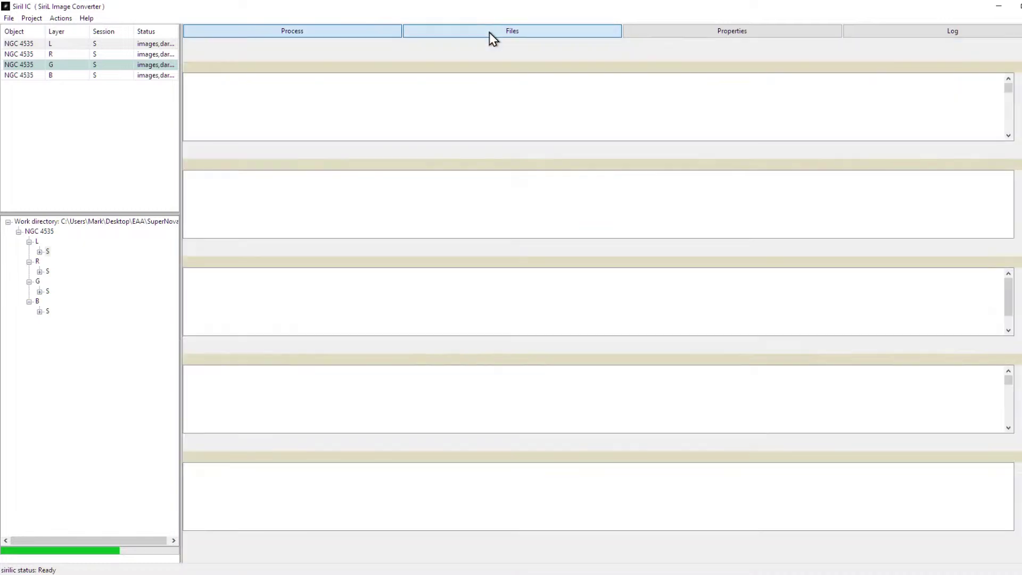
Reveal the additional image properties and set the SubSky degree to 1.
click(705, 34)
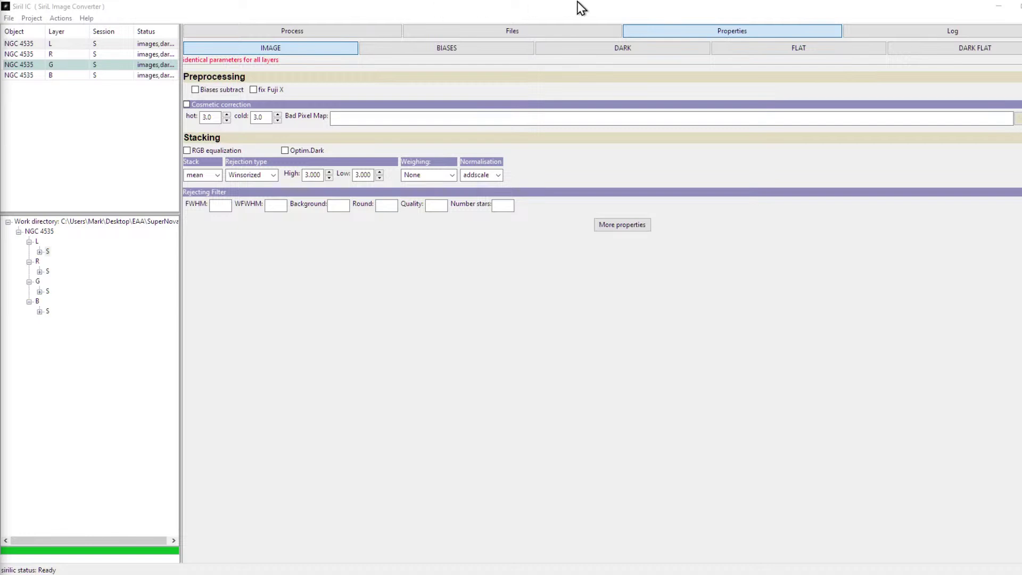
click(1018, 118)
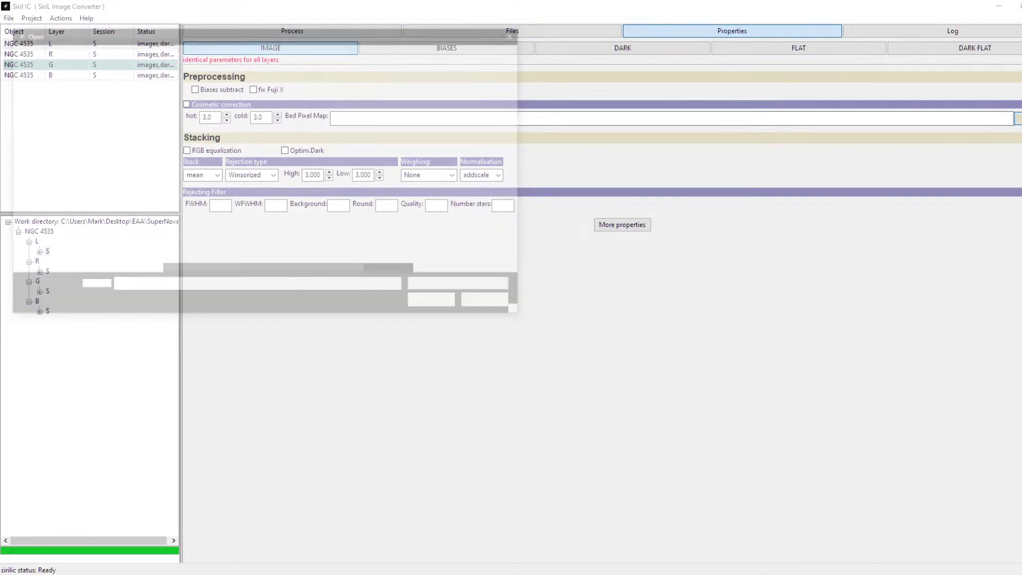
click(491, 304)
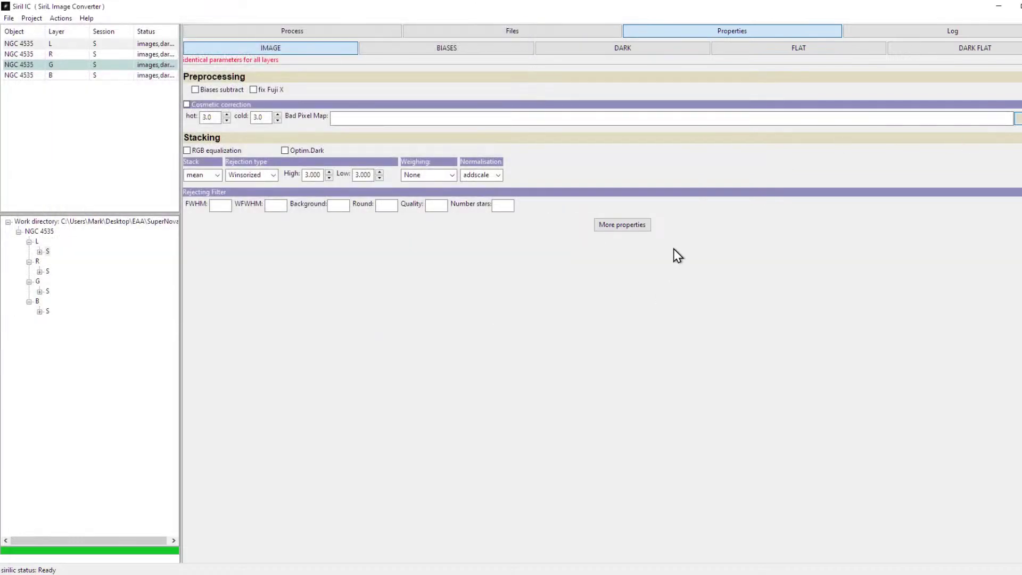
click(628, 224)
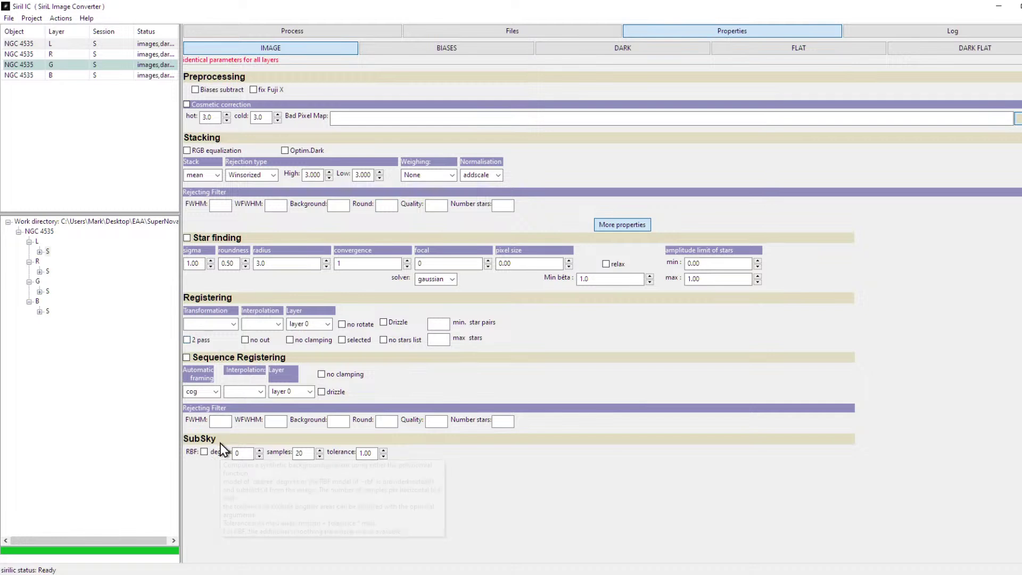
mouse_move(223, 450)
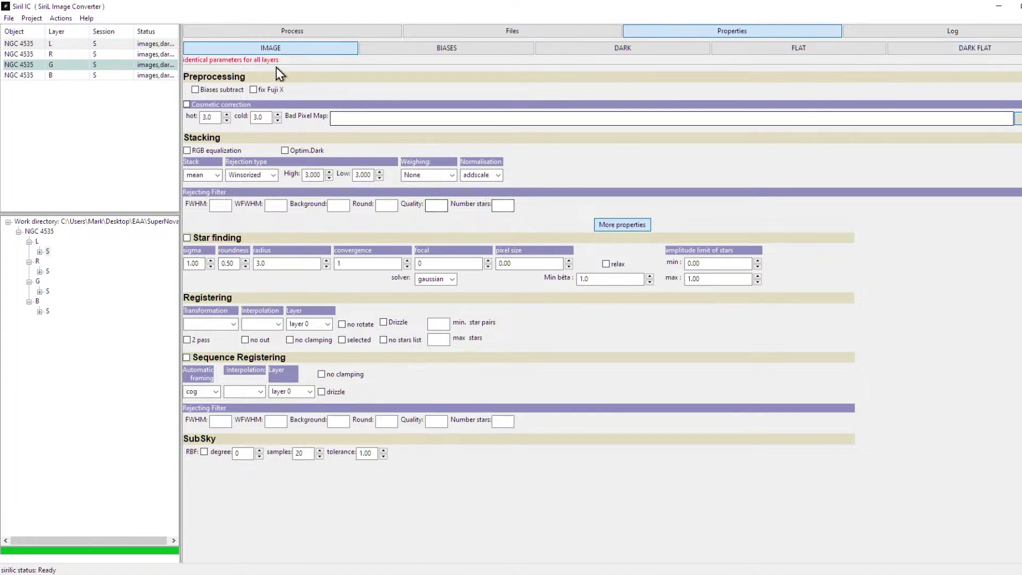
click(260, 450)
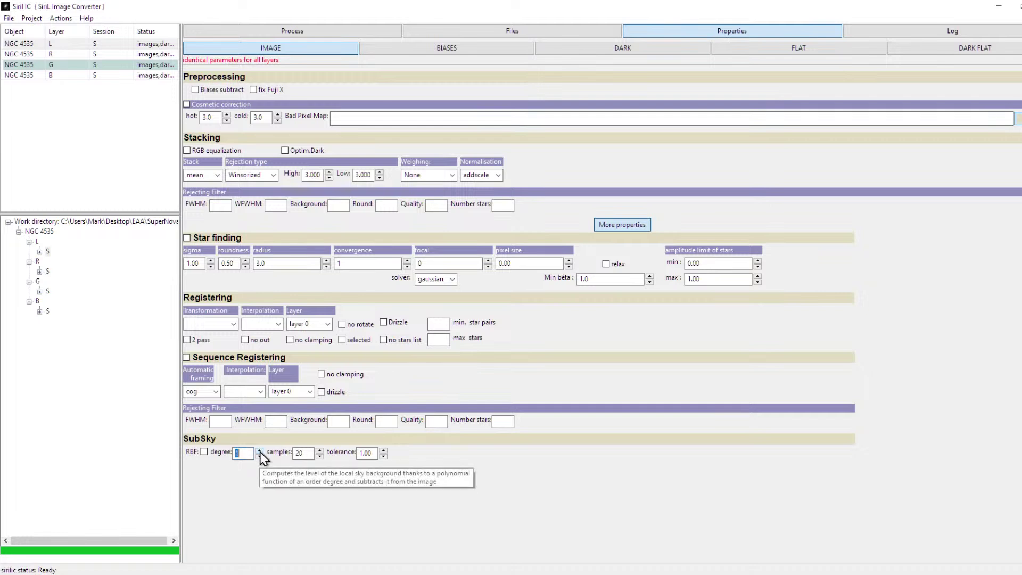
Check the SubSky degree in the image properties of the L, R, G and B layers.
click(107, 43)
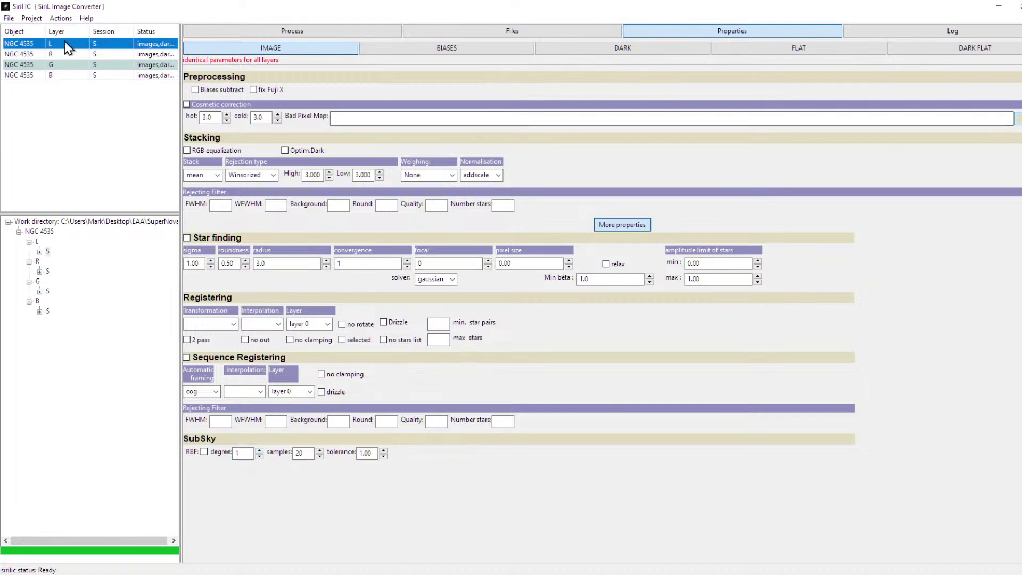
click(69, 54)
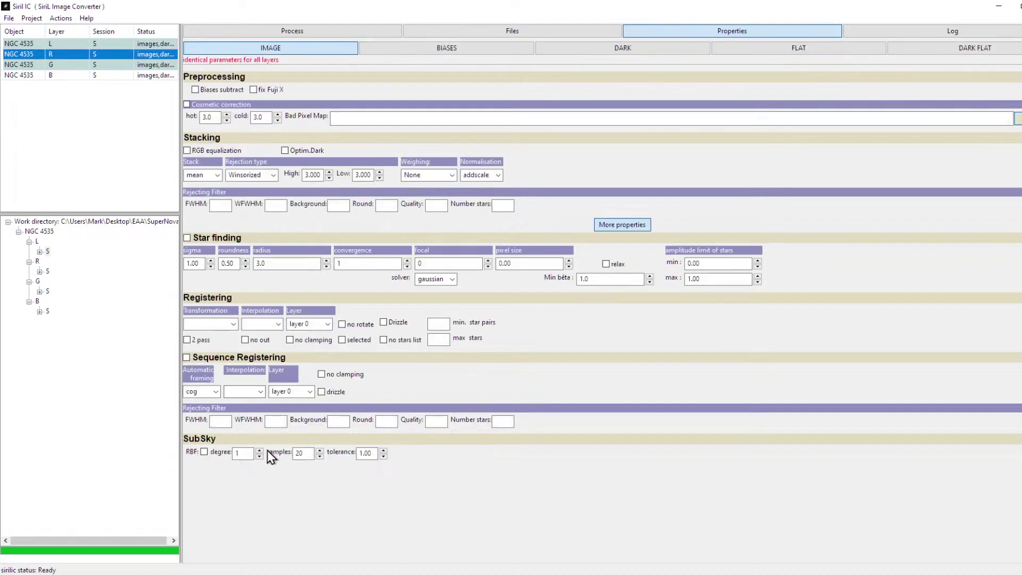
click(75, 65)
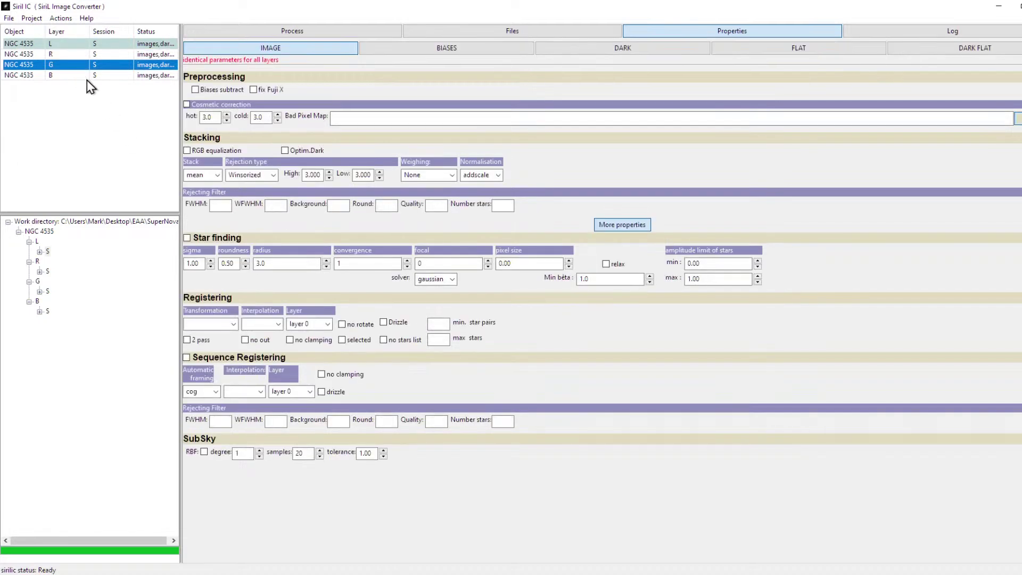
click(84, 76)
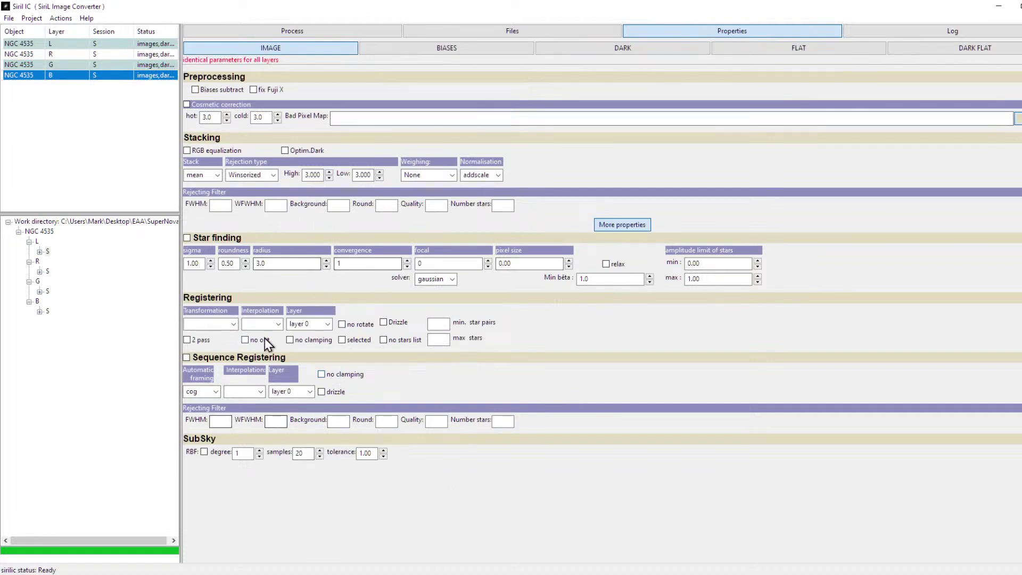
click(77, 43)
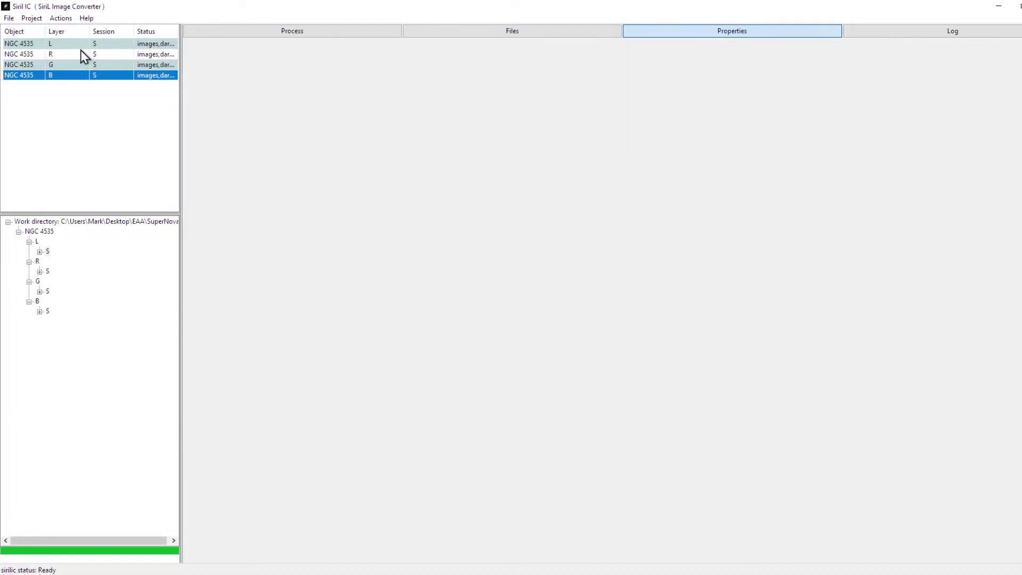
click(82, 52)
Rebuild the project directories, relink the images with the updated properties, and follow the progress in the log.
click(62, 18)
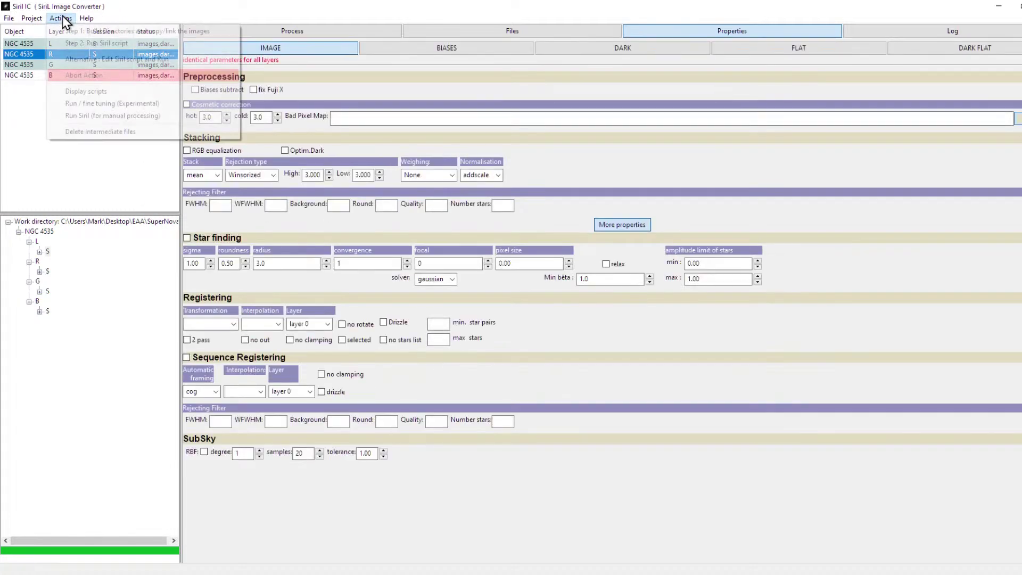
click(69, 33)
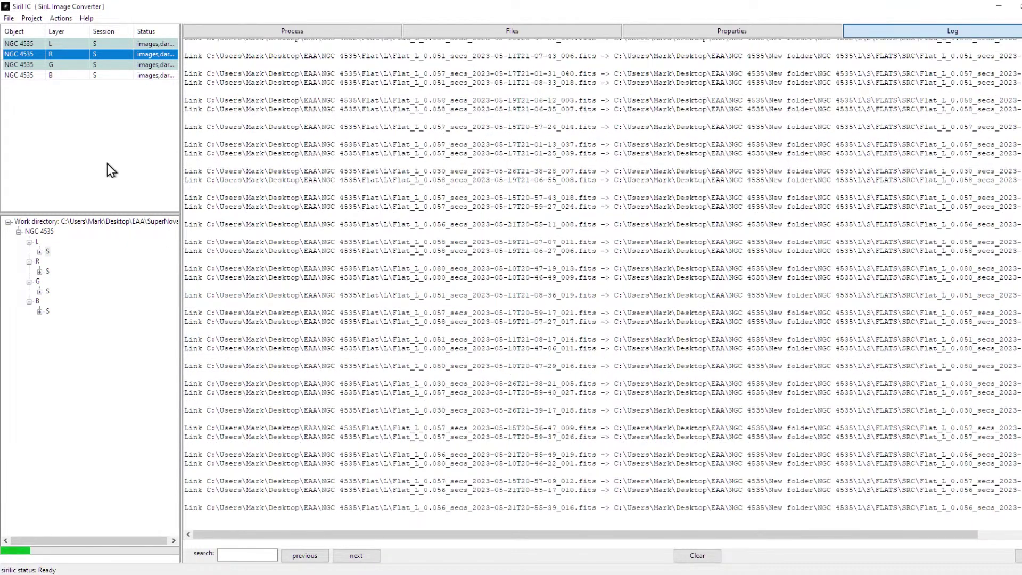
click(751, 31)
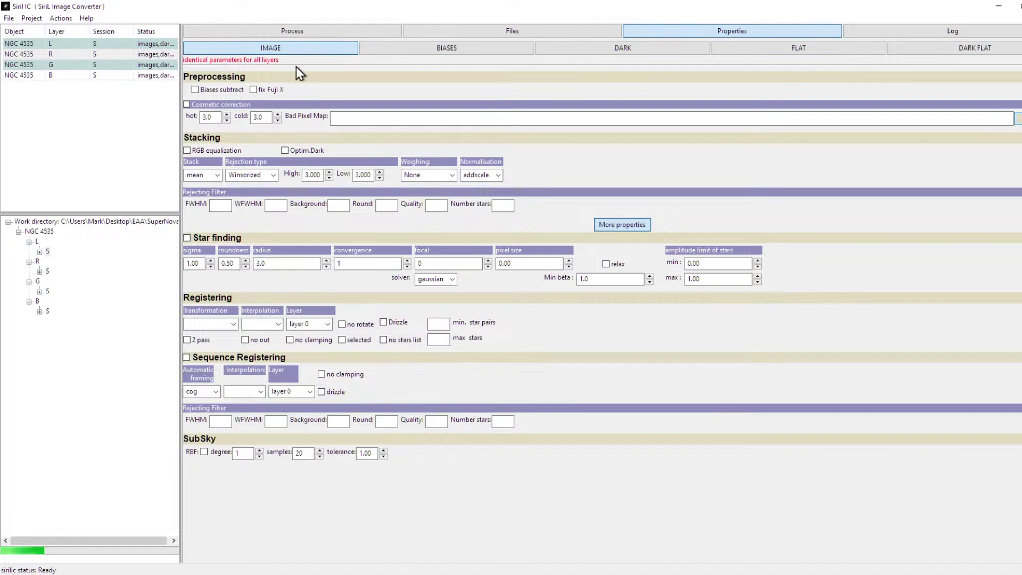
click(930, 31)
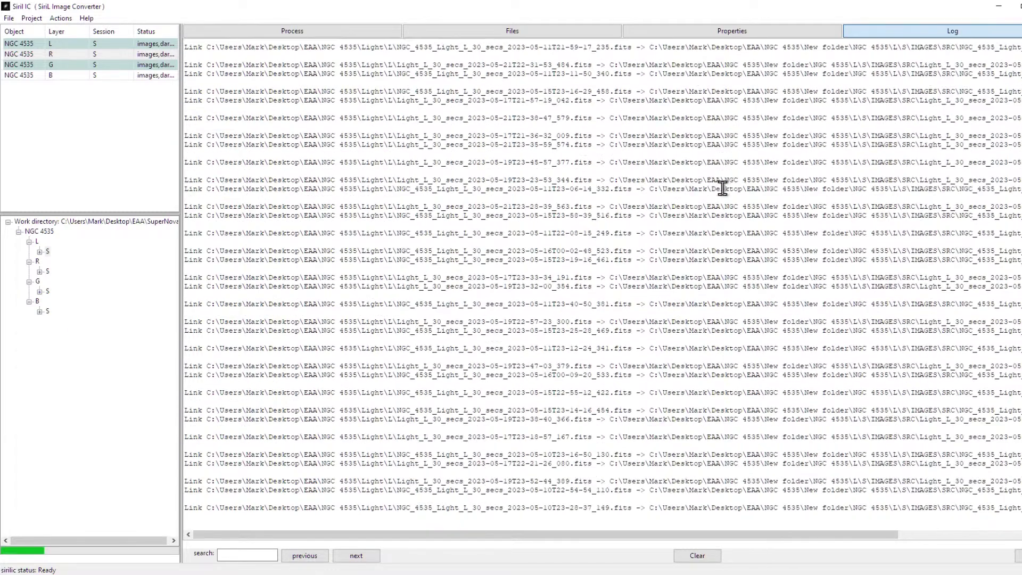
Try to run the Siril script that preprocesses the images, and highlight the version lines in the log.
click(754, 33)
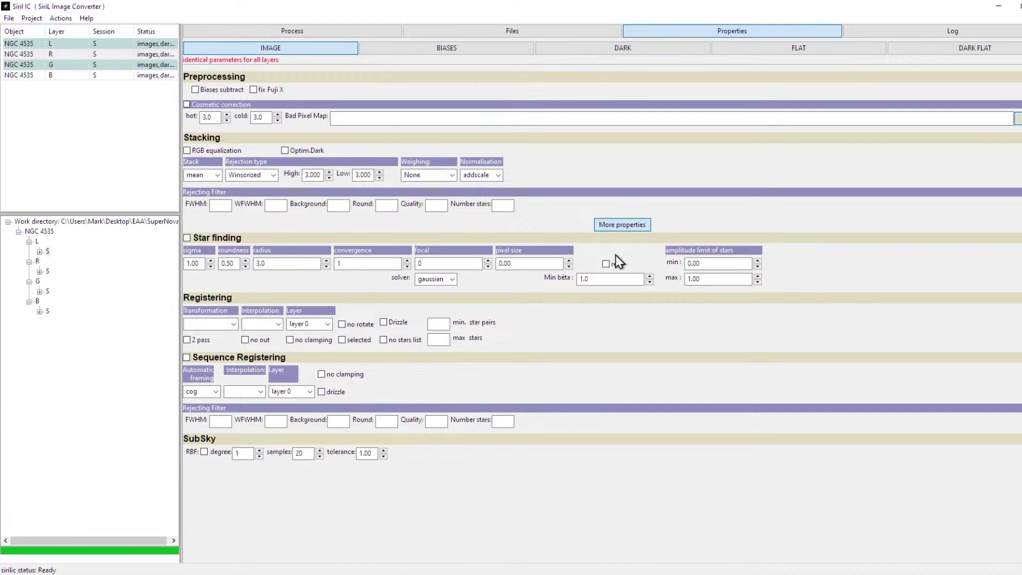
key(Tab)
click(57, 20)
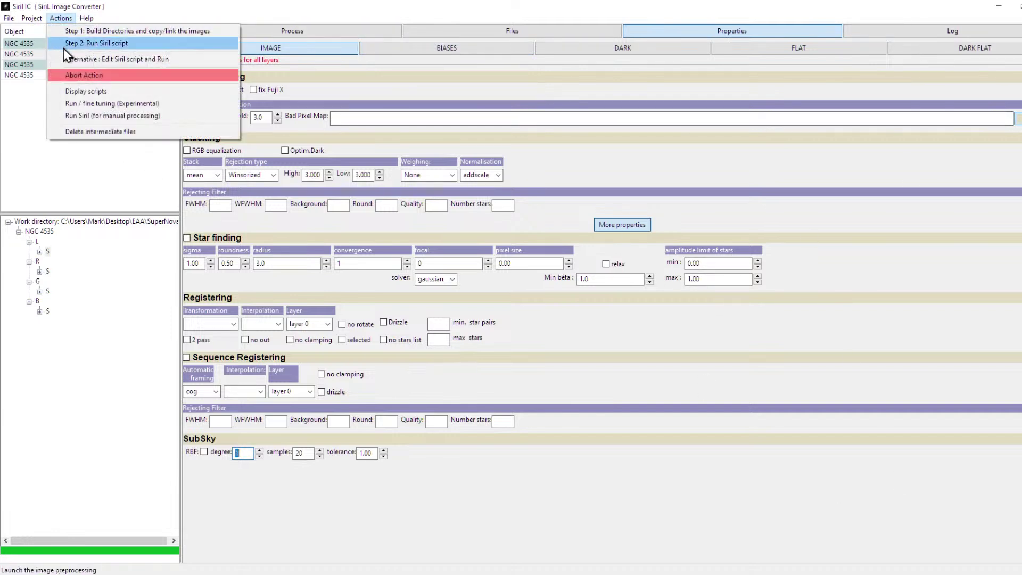
click(60, 45)
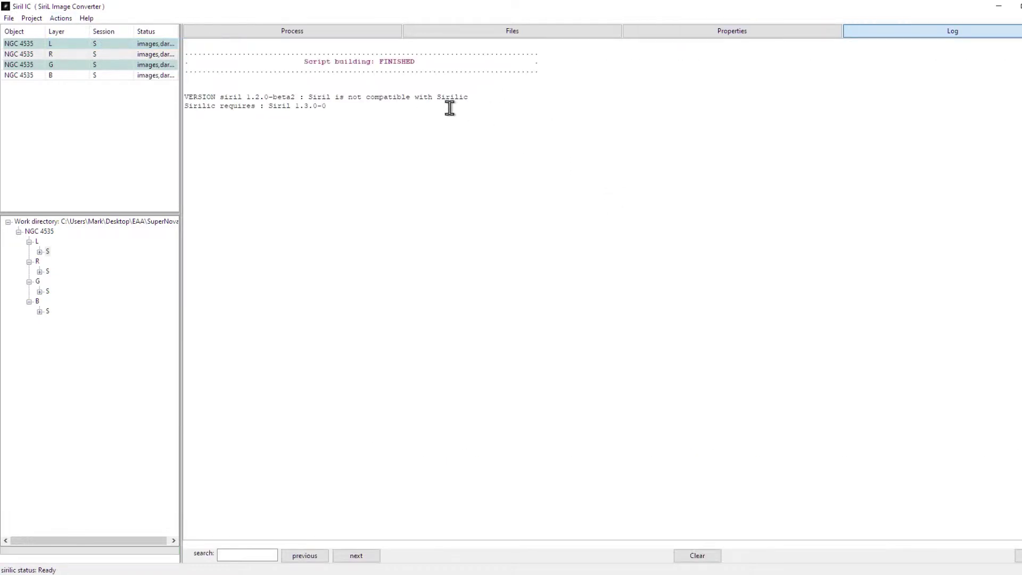
drag(186, 95, 485, 103)
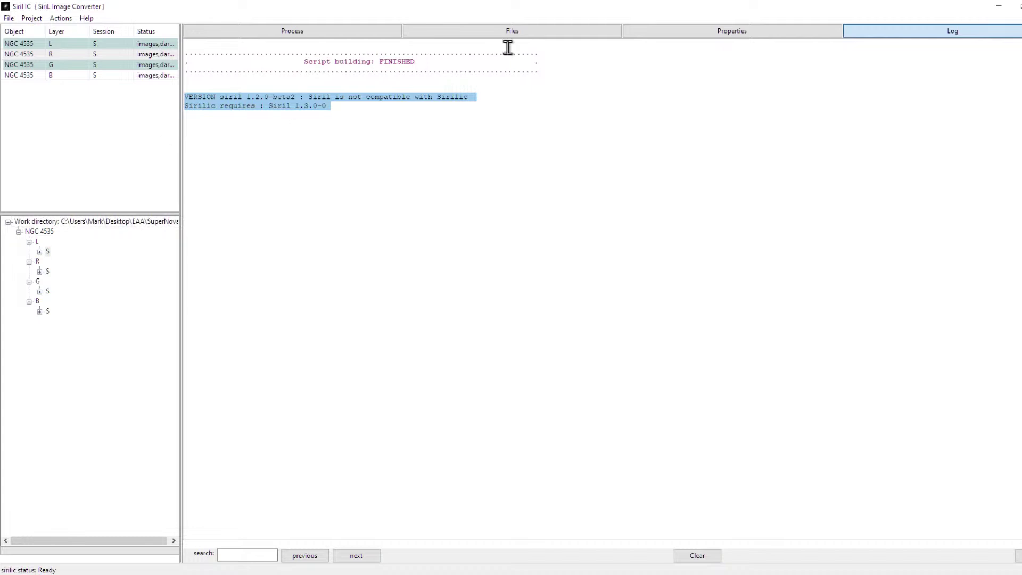
Save the project as NGC 4535_object.prj in the Config folder.
click(9, 19)
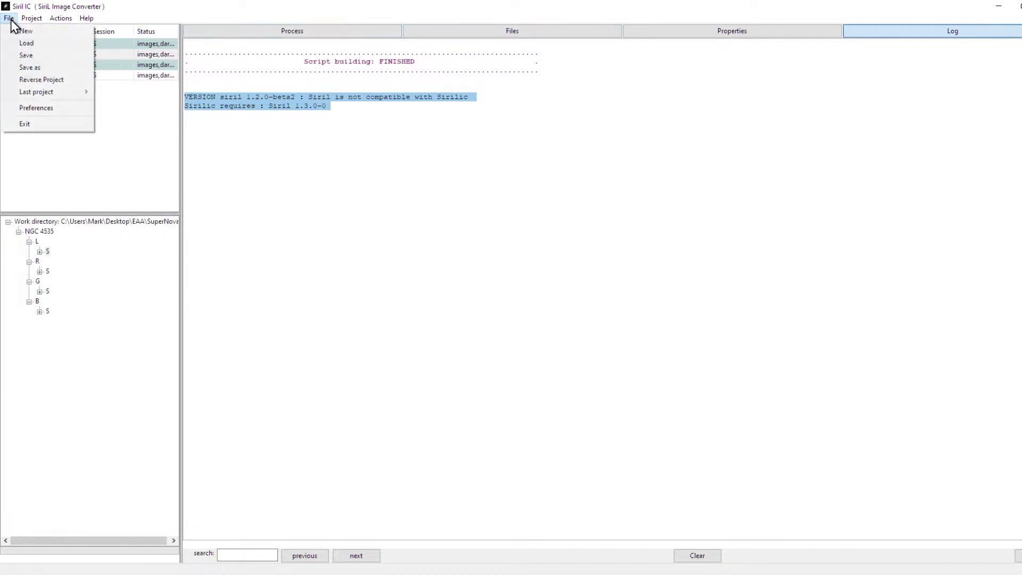
click(33, 66)
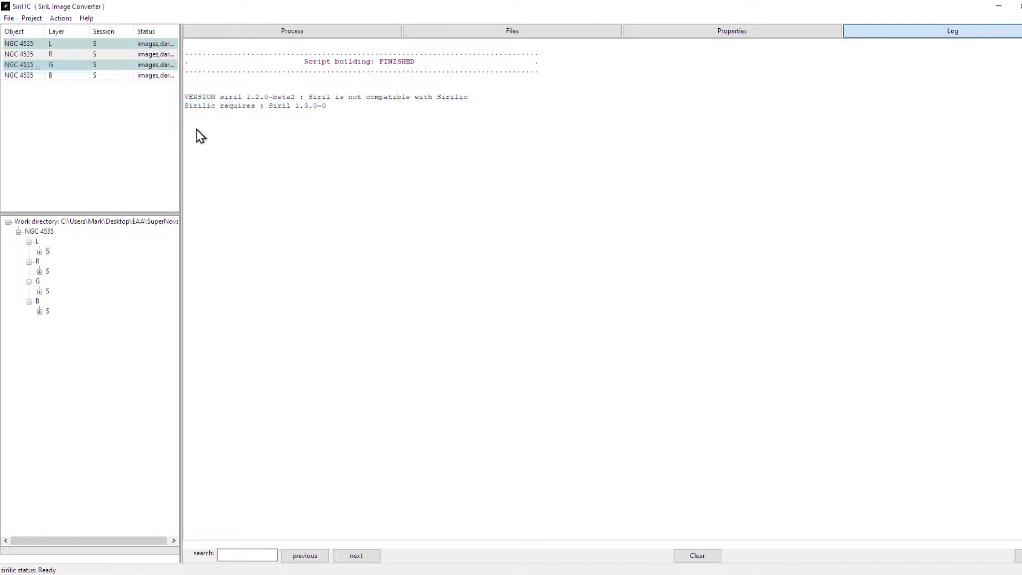
drag(205, 23, 199, 29)
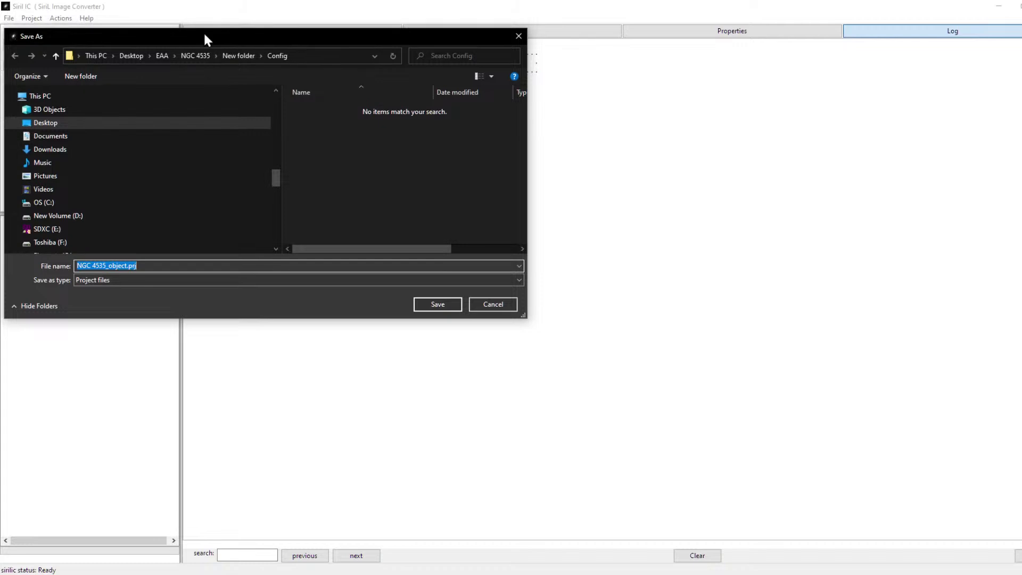
key(Return)
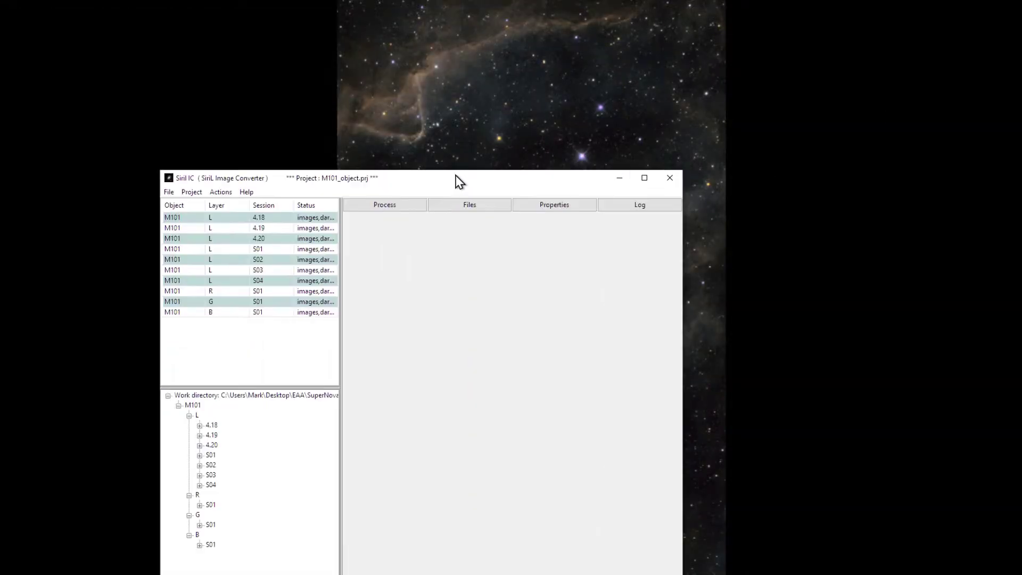
Maximize the Sirilic window that holds the M101 project and load NGC 4535_object.prj in it.
double_click(453, 178)
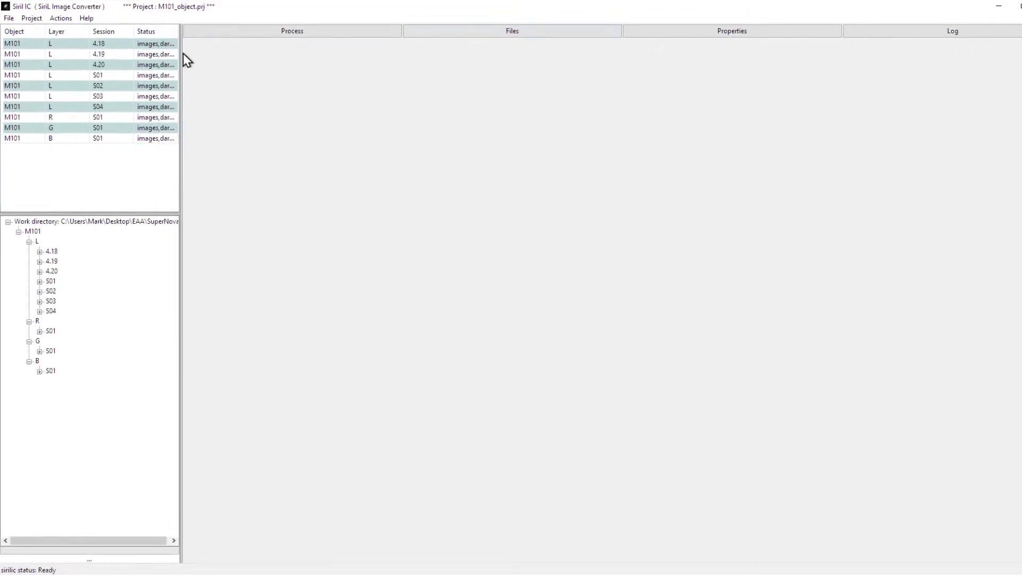
click(9, 18)
click(24, 45)
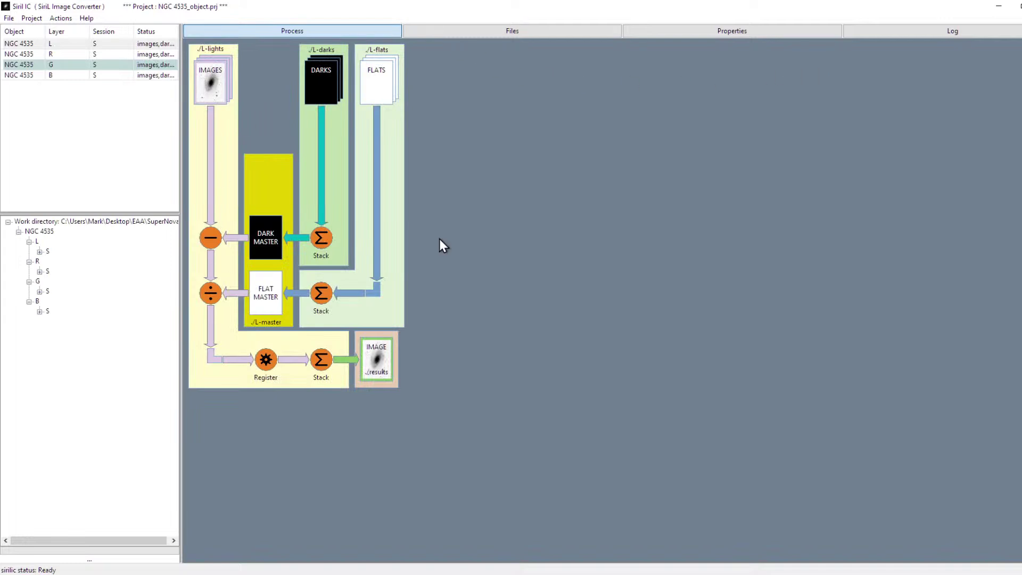
Set the SubSky degree to 1 in the image properties, and go through the L, R and B layers.
click(813, 33)
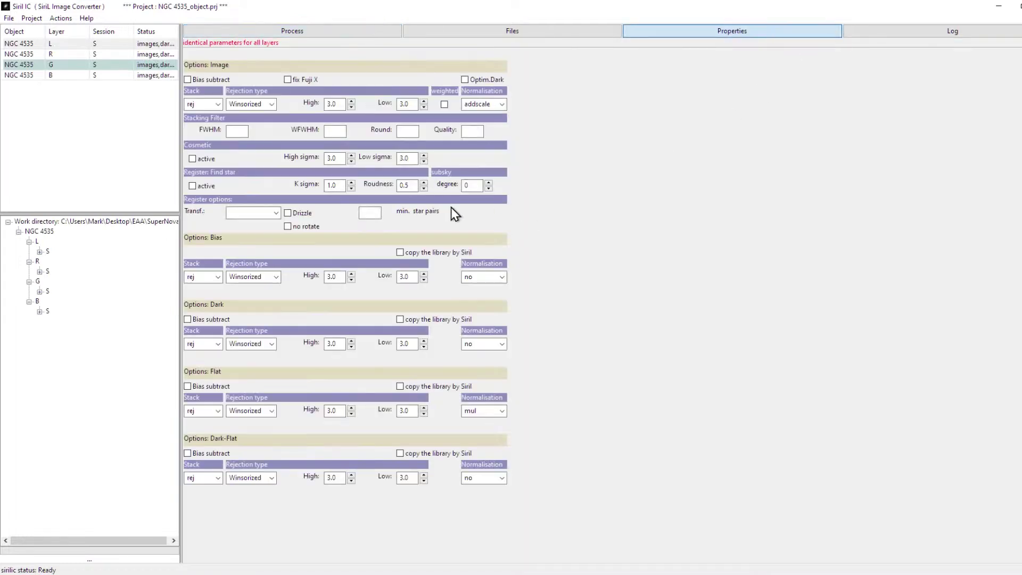
click(488, 183)
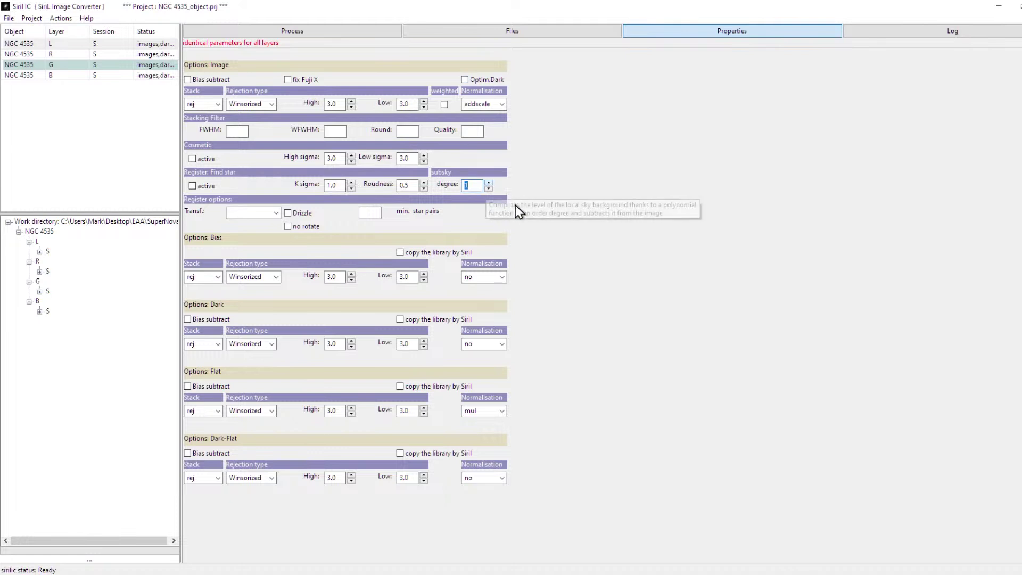
click(124, 46)
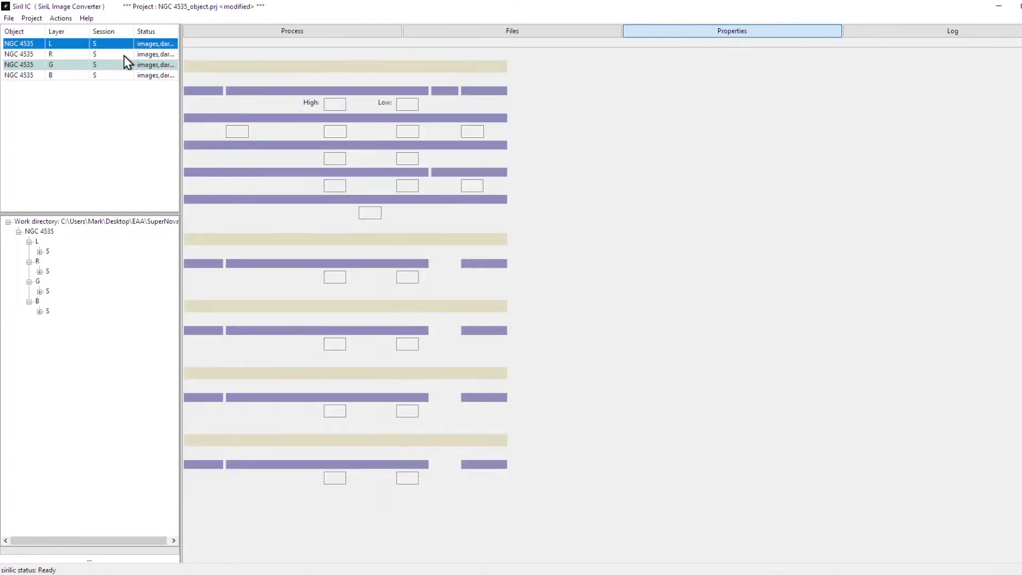
click(124, 55)
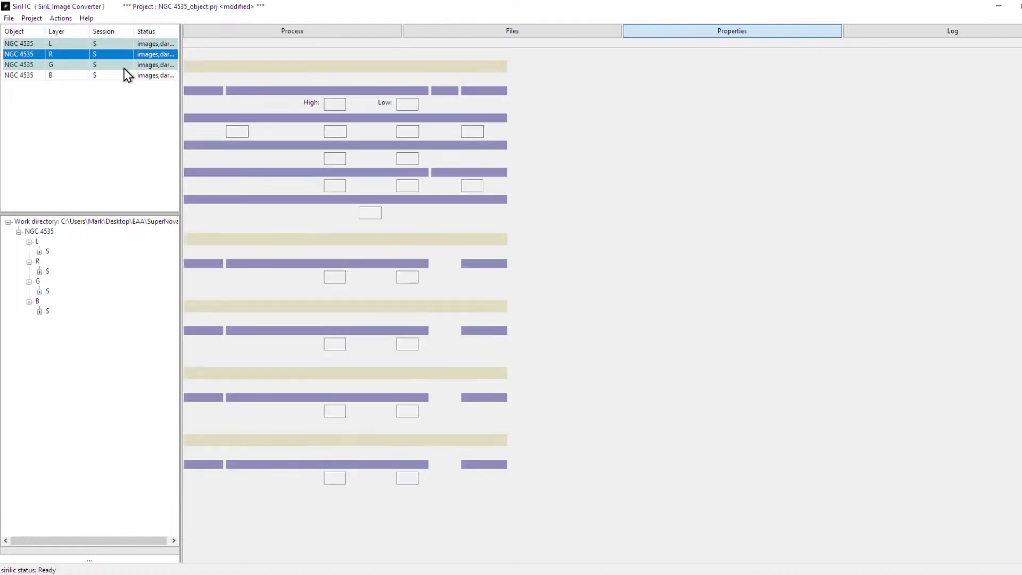
click(128, 74)
Build the project directories and link the NGC 4535 images.
click(60, 19)
click(62, 32)
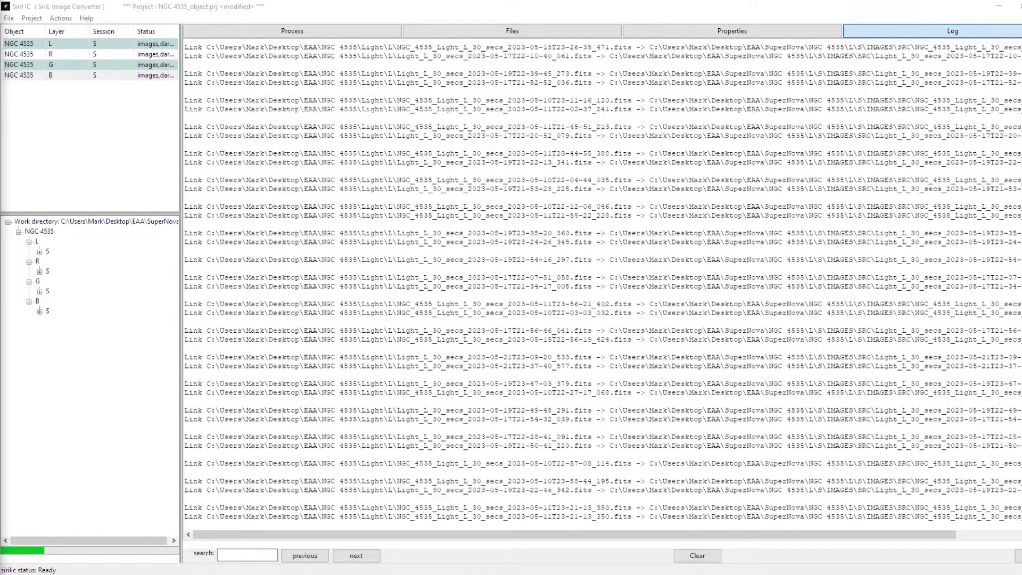
click(19, 75)
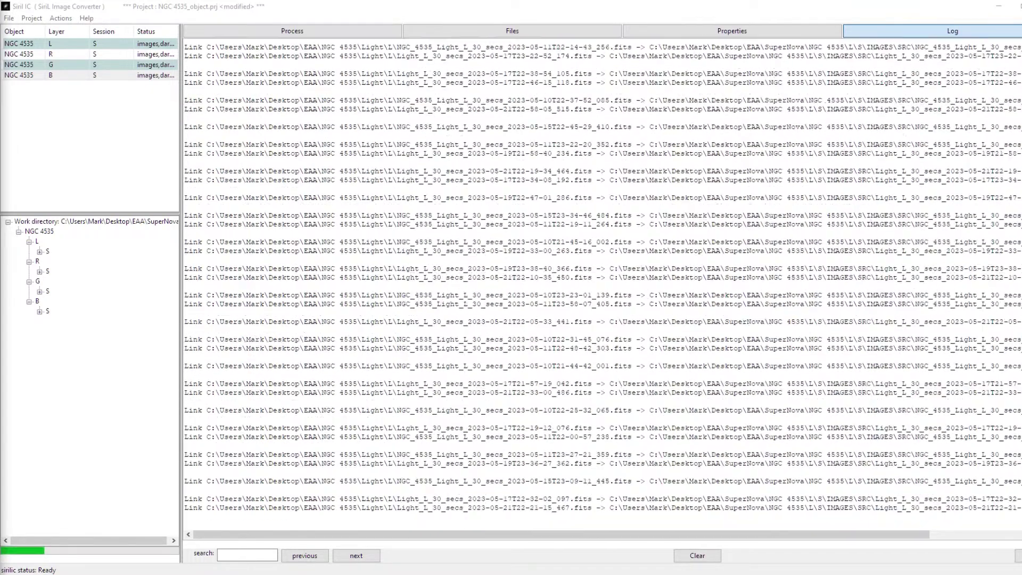
Switch to the SiriLic releases page on GitLab and read the change notes of the V1_14 releases.
key(alt+Tab)
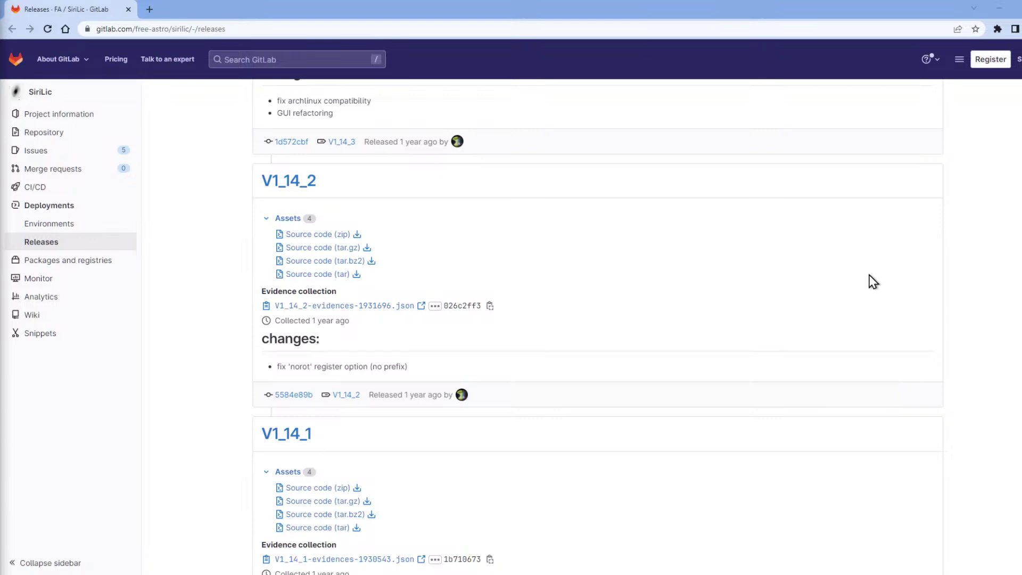
scroll(864, 296, down, 9)
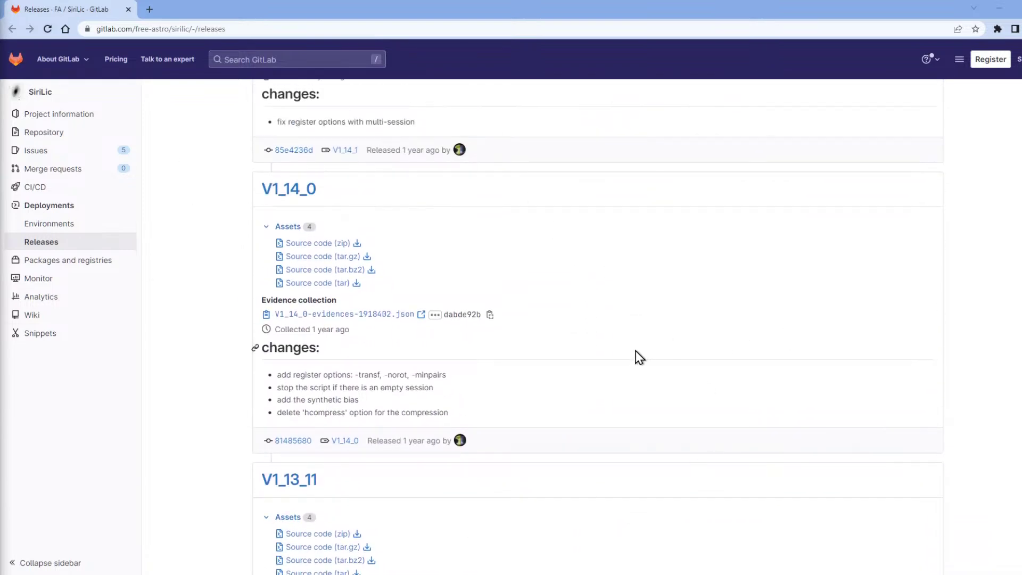
scroll(586, 329, up, 10)
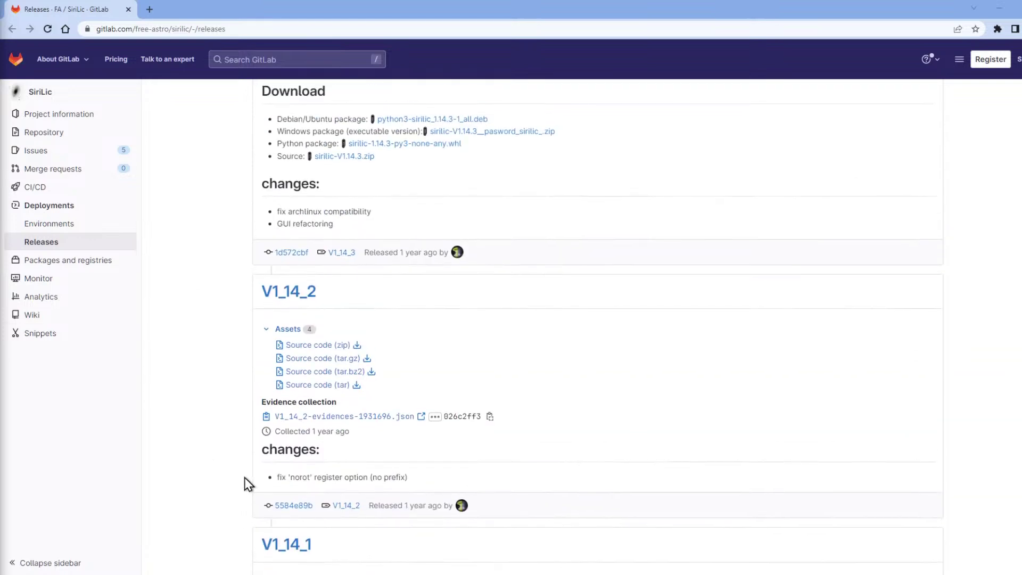
scroll(346, 316, down, 3)
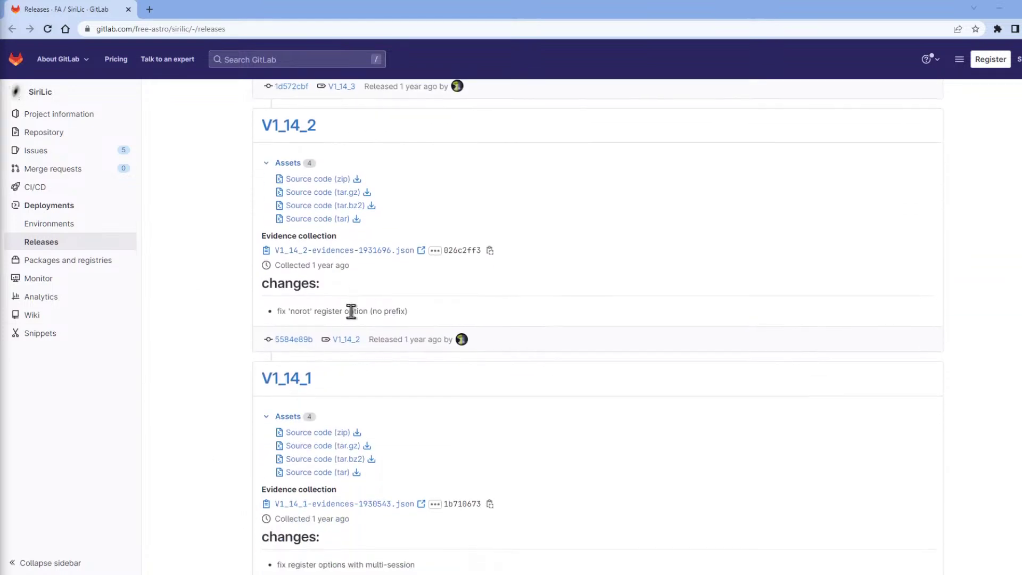
scroll(707, 337, up, 3)
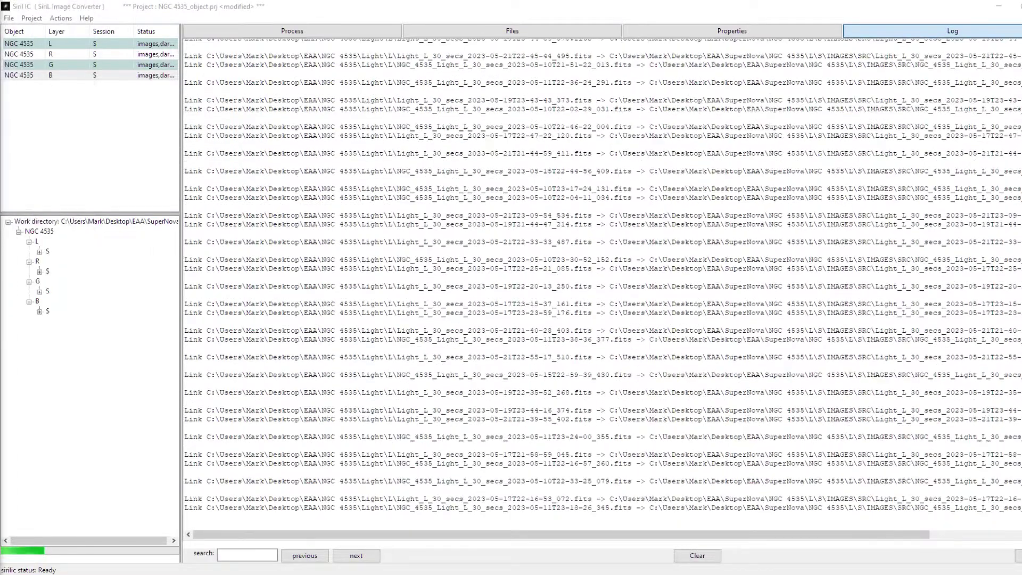
Check the installed version and changelog in Sirilic's about information, and close it.
click(87, 19)
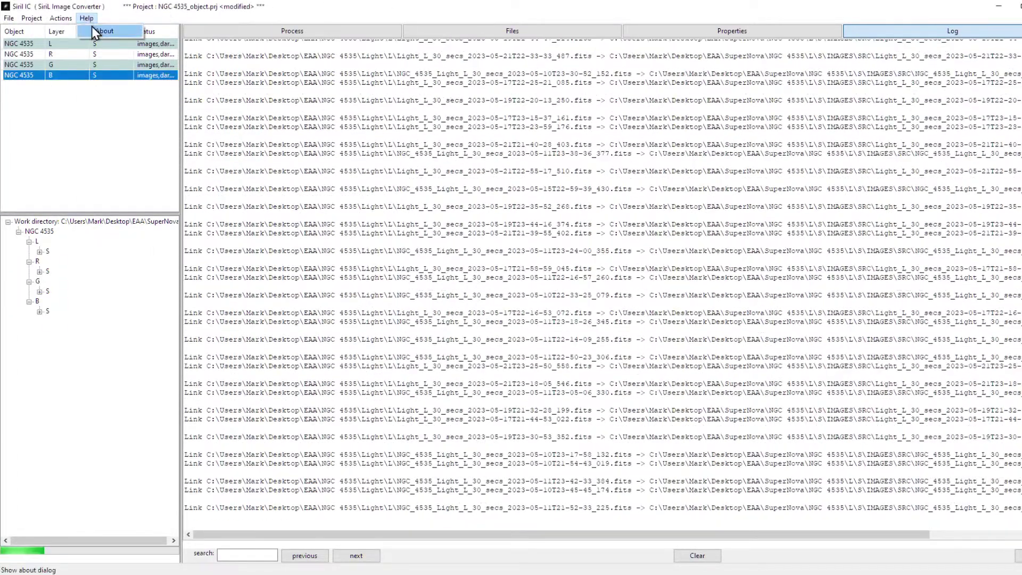
click(92, 28)
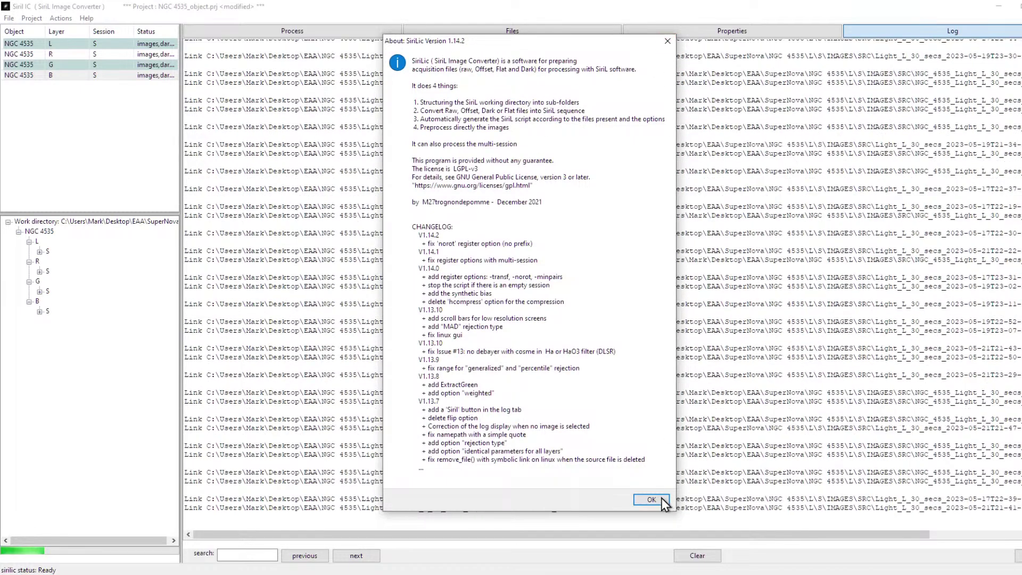
click(664, 500)
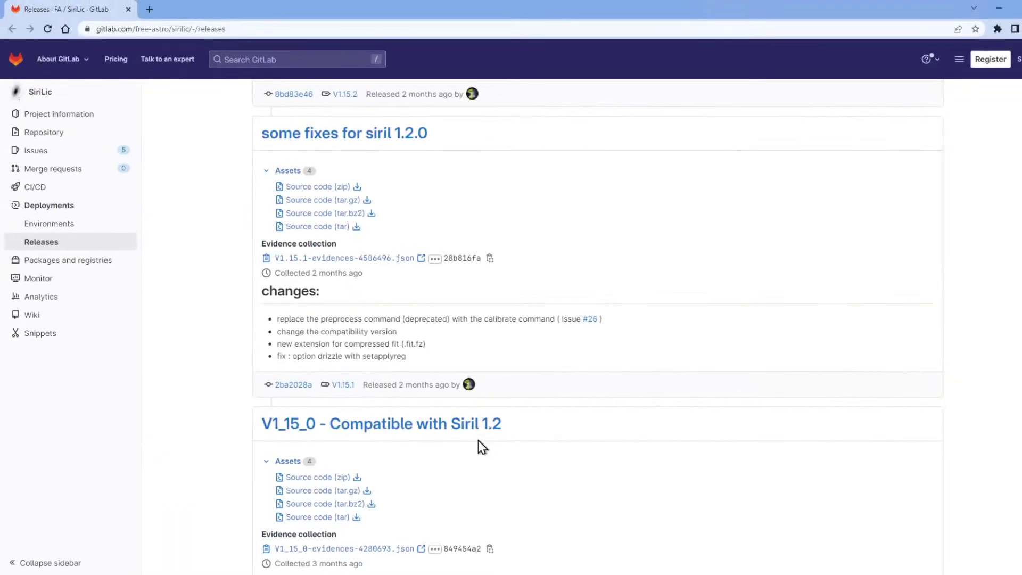
Compare the V1_15 and V1_14 release notes on the SiriLic GitLab page for Siril compatibility, and return to Sirilic.
scroll(438, 323, down, 3)
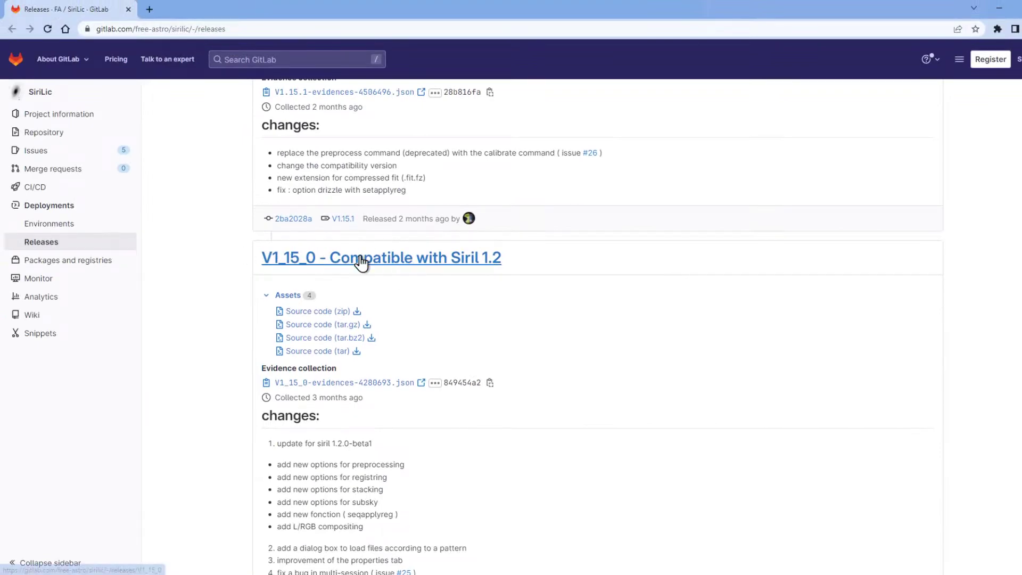
scroll(358, 265, up, 9)
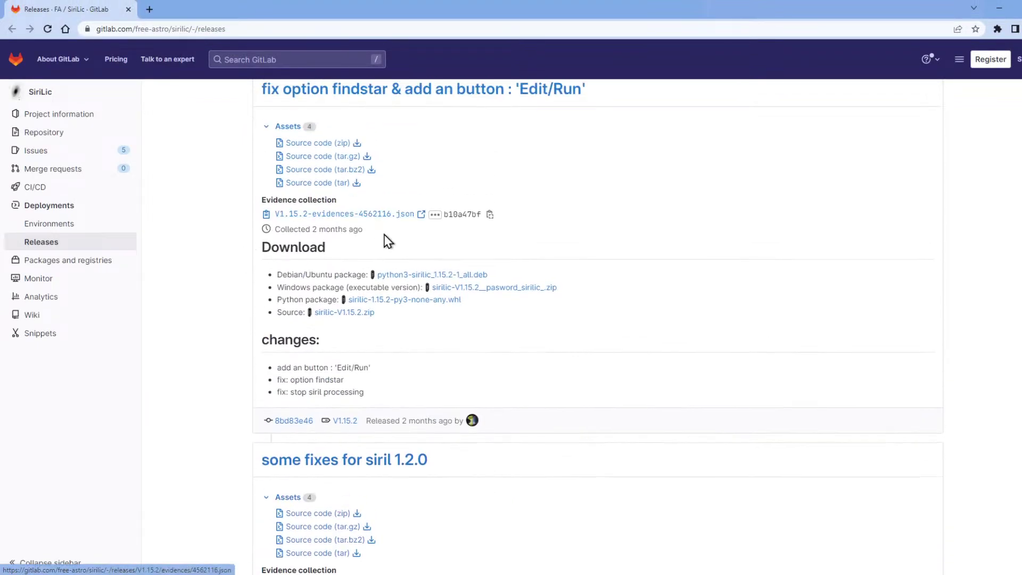
scroll(381, 224, down, 8)
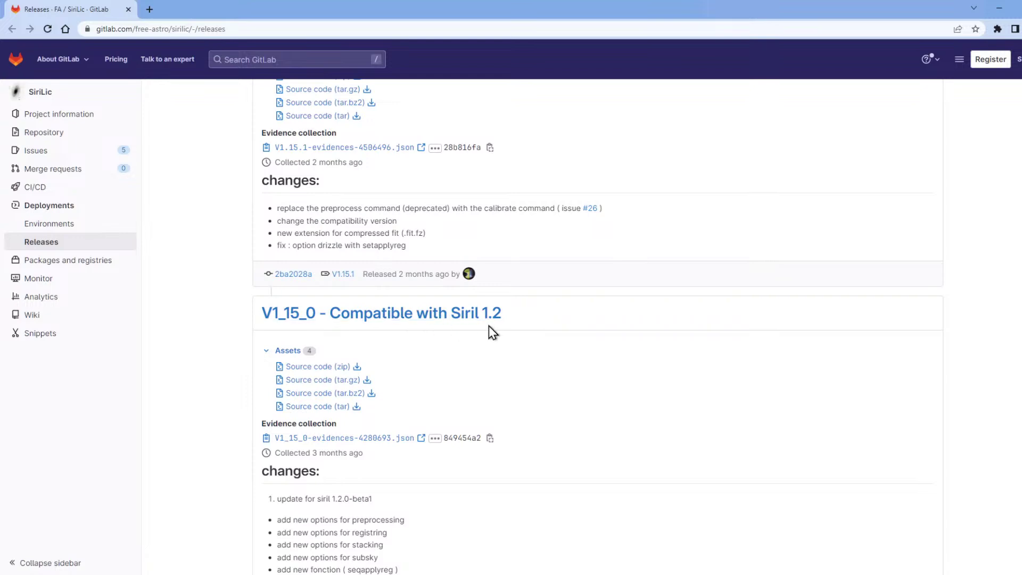
scroll(516, 317, up, 1)
scroll(515, 314, up, 5)
scroll(505, 373, down, 9)
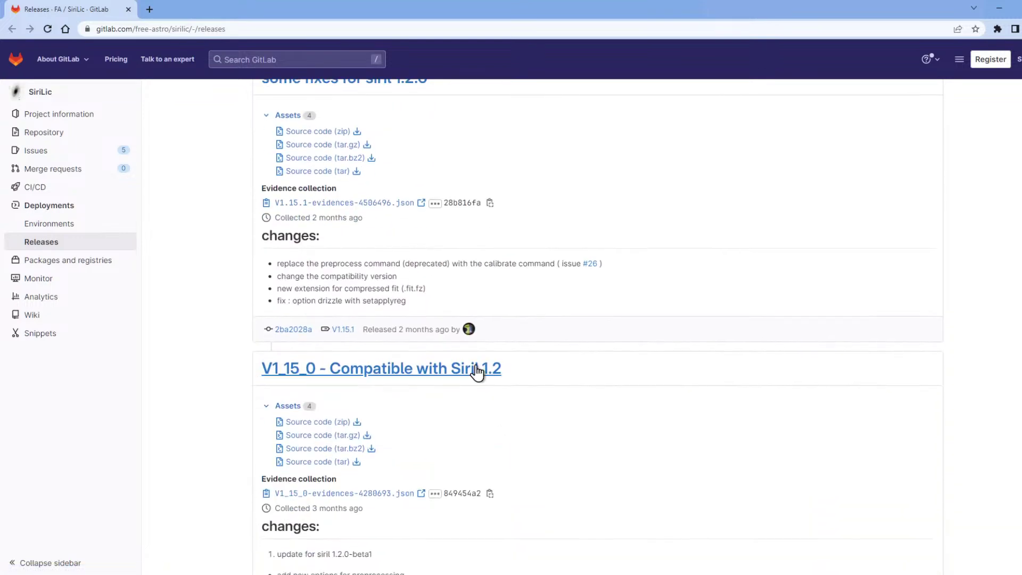
scroll(471, 415, down, 20)
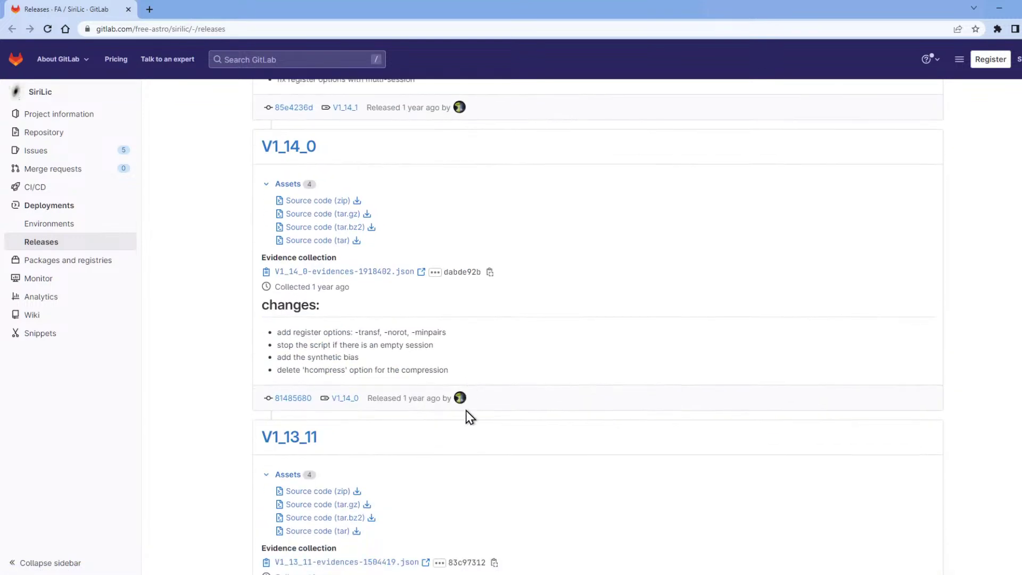
scroll(471, 410, up, 20)
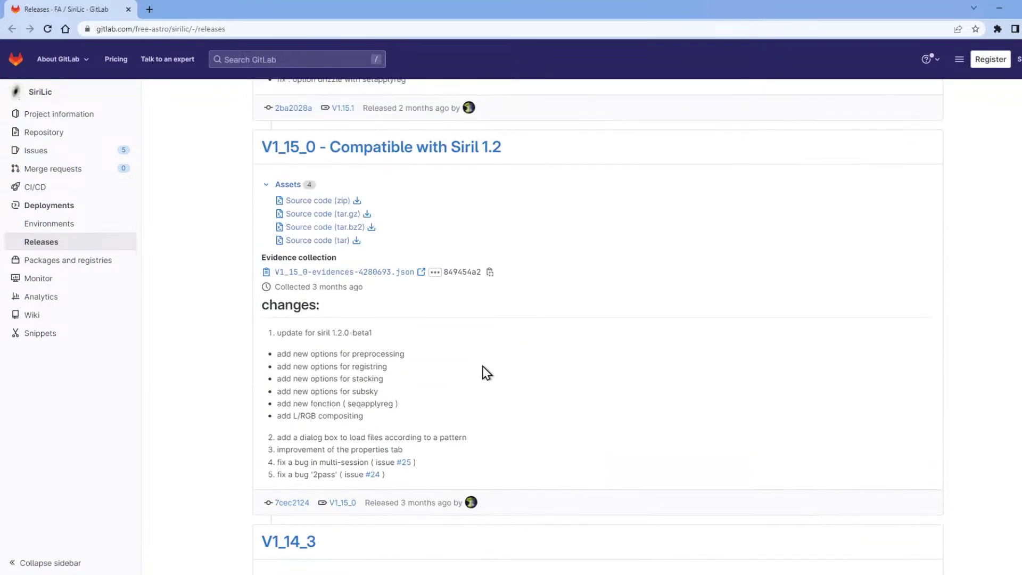
scroll(474, 298, up, 9)
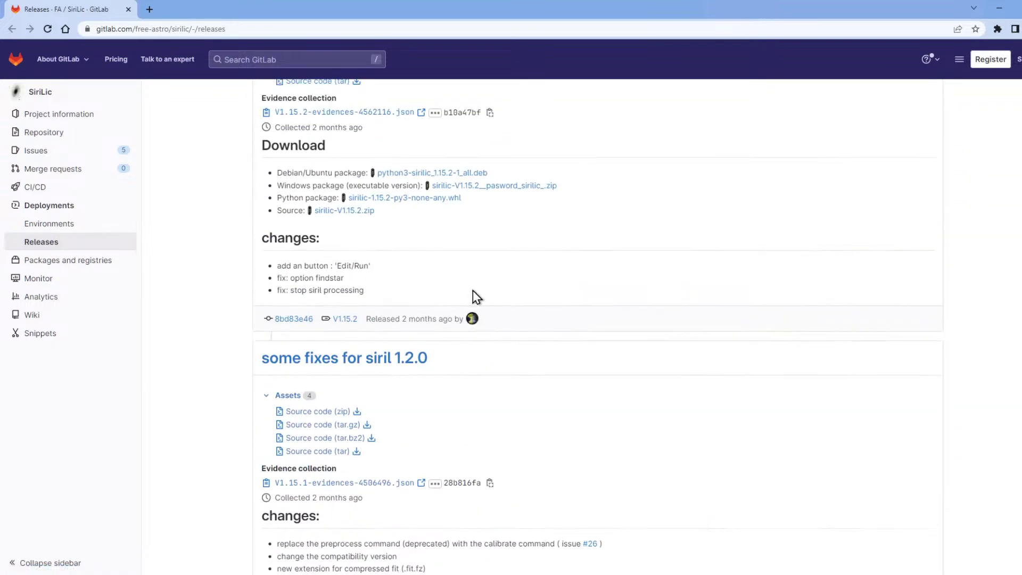
drag(638, 8, 426, 574)
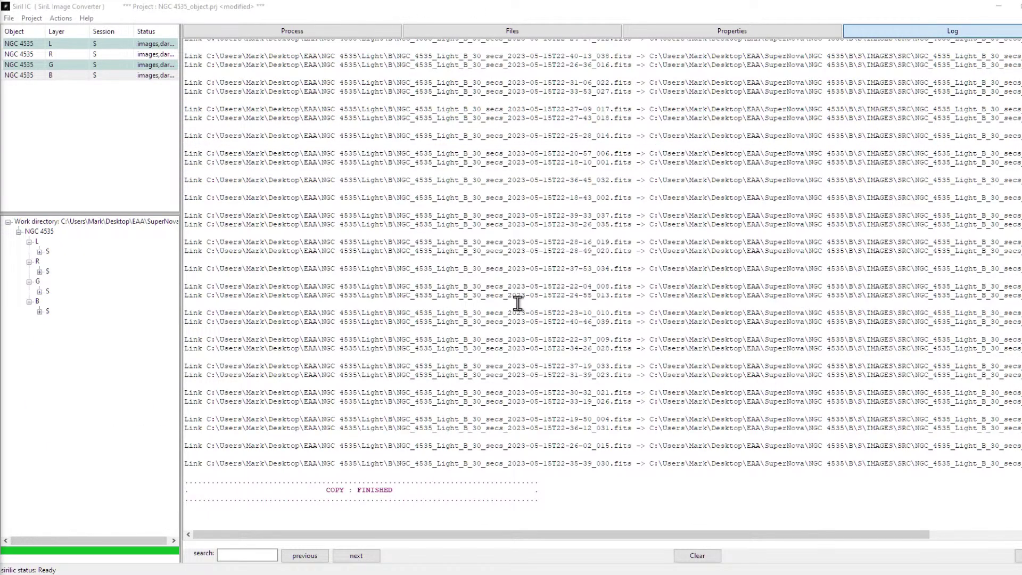
Run the Siril scripts to preprocess the NGC 4535 images.
click(62, 18)
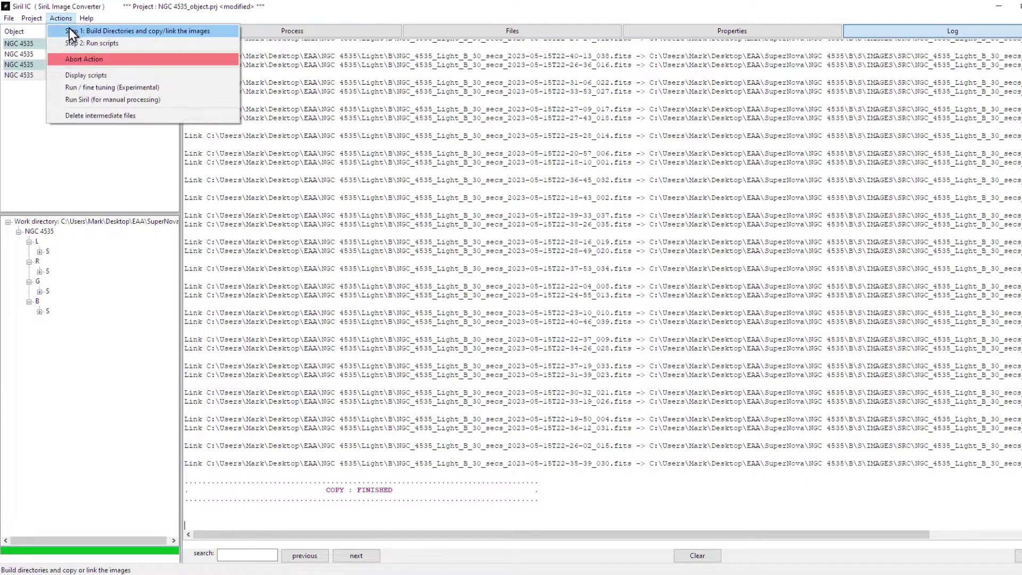
click(69, 43)
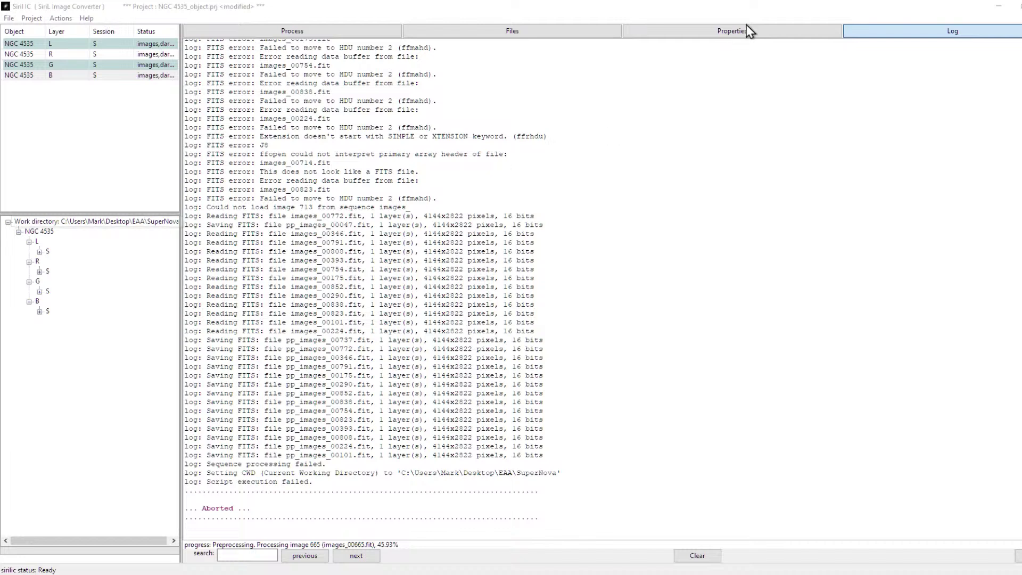
click(478, 2)
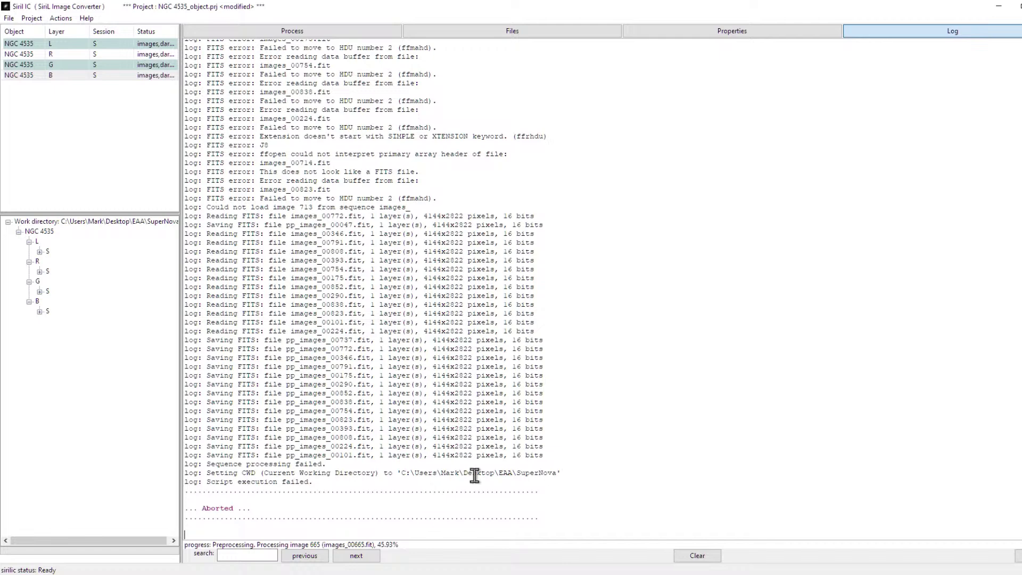
Examine the final lines of the script log and highlight the working directory path.
drag(351, 481, 189, 447)
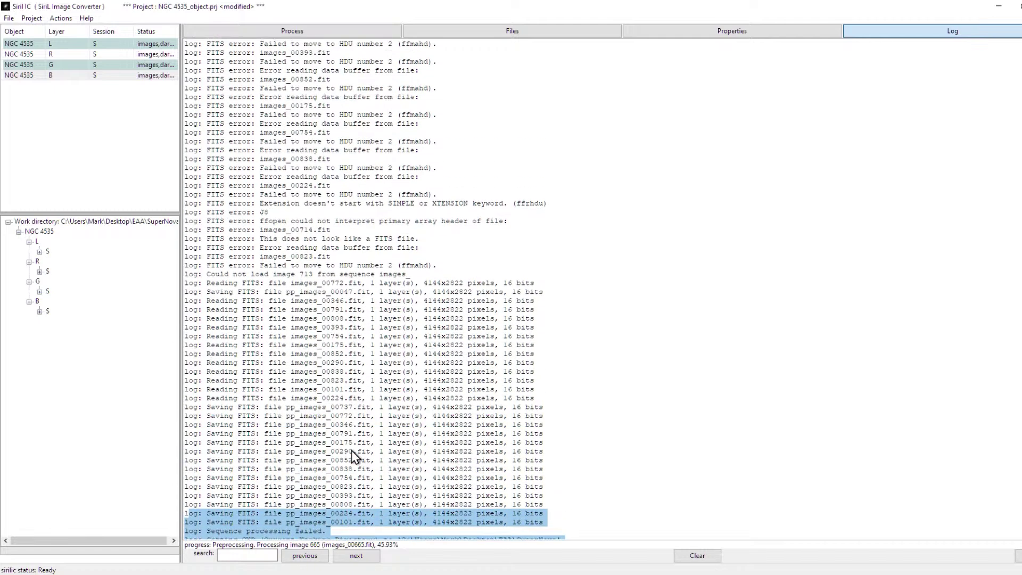
click(504, 481)
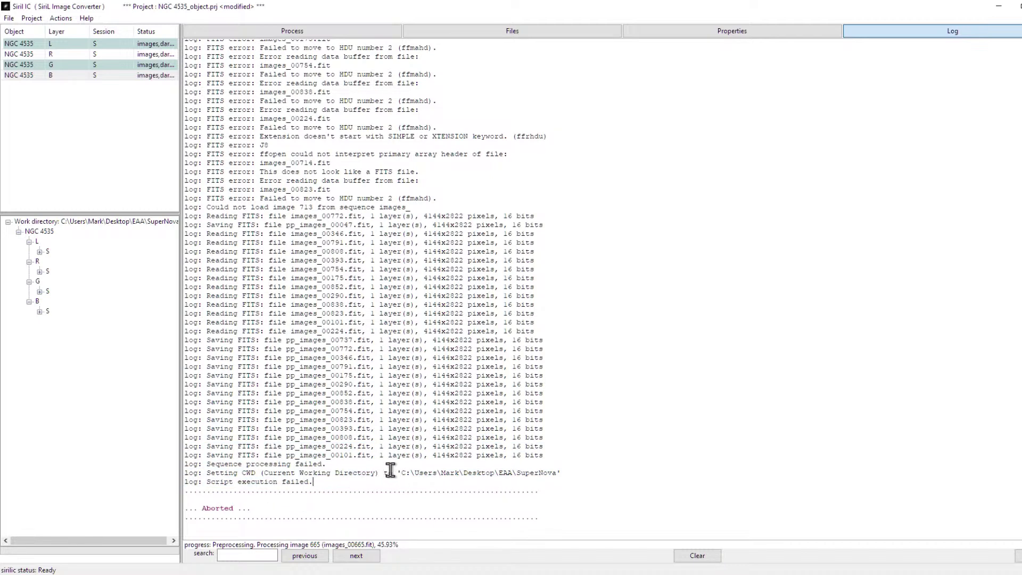
drag(395, 472, 581, 472)
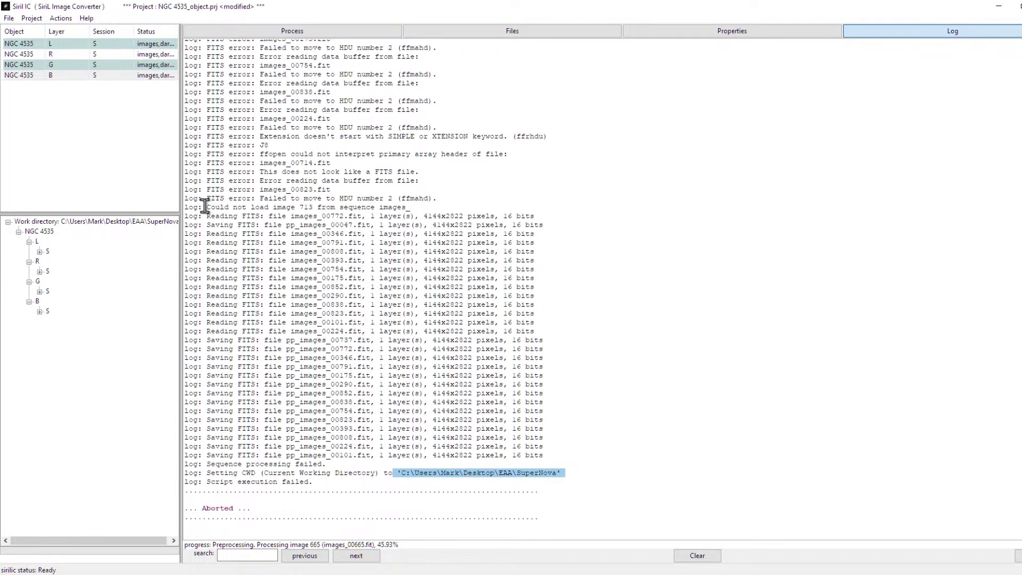
click(30, 20)
mouse_move(60, 20)
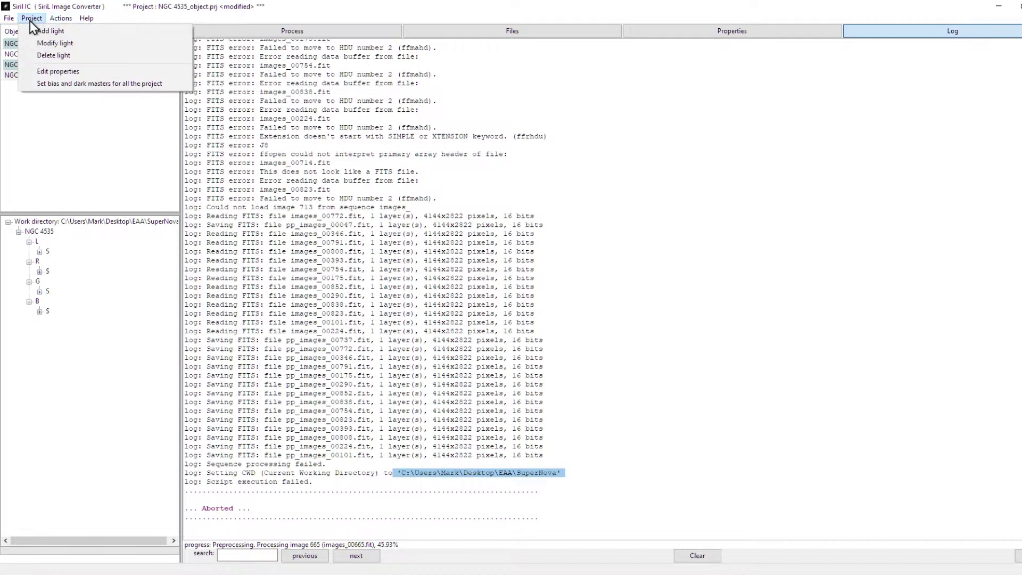
click(59, 71)
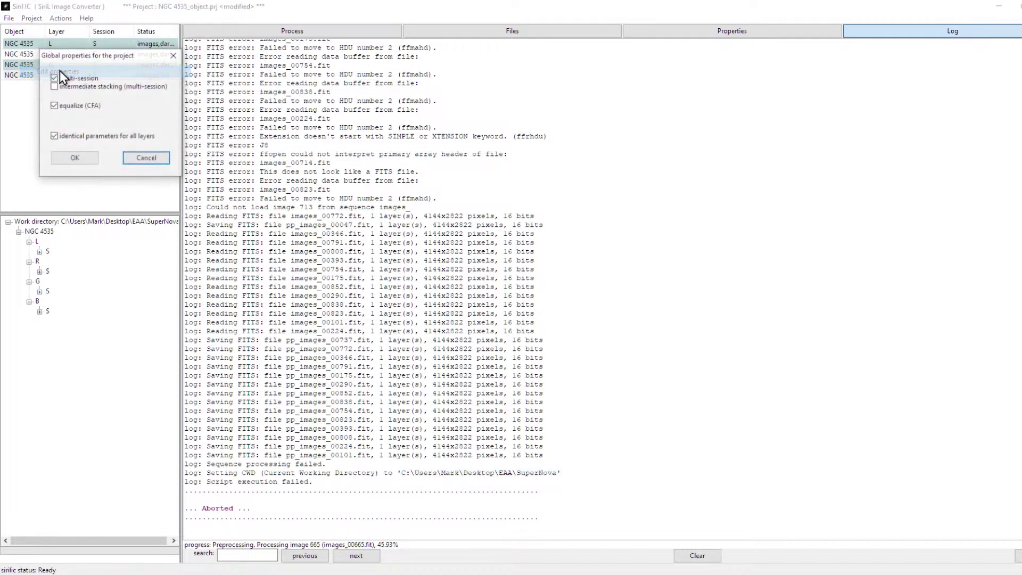
click(143, 160)
Set the work directory in the preferences to the Desktop\EAA\NGC 4535 folder.
click(32, 18)
mouse_move(4, 21)
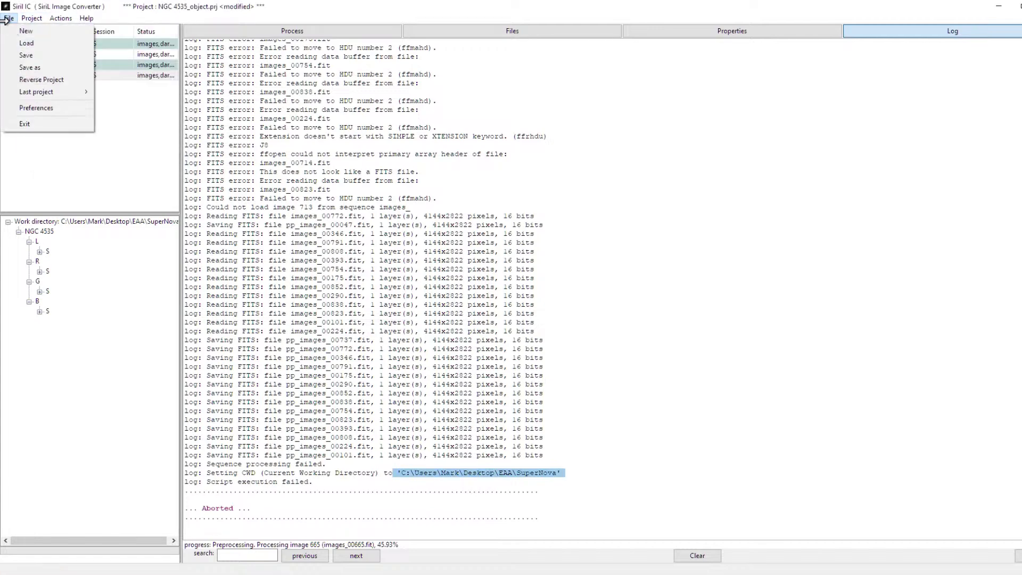
click(22, 108)
drag(170, 51, 58, 93)
key(Escape)
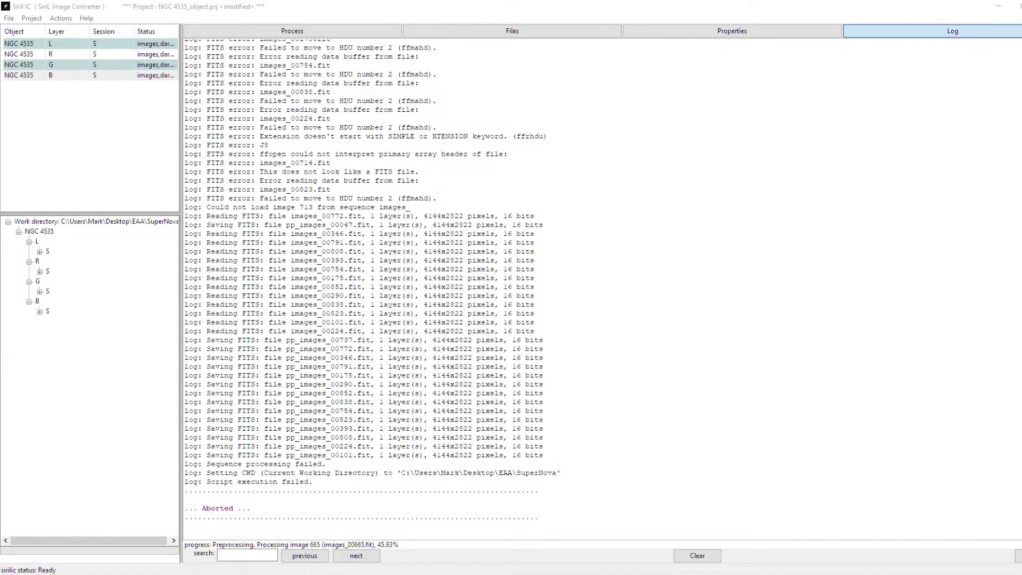
Build the project directories and link the NGC 4535 images in the work directory.
click(60, 19)
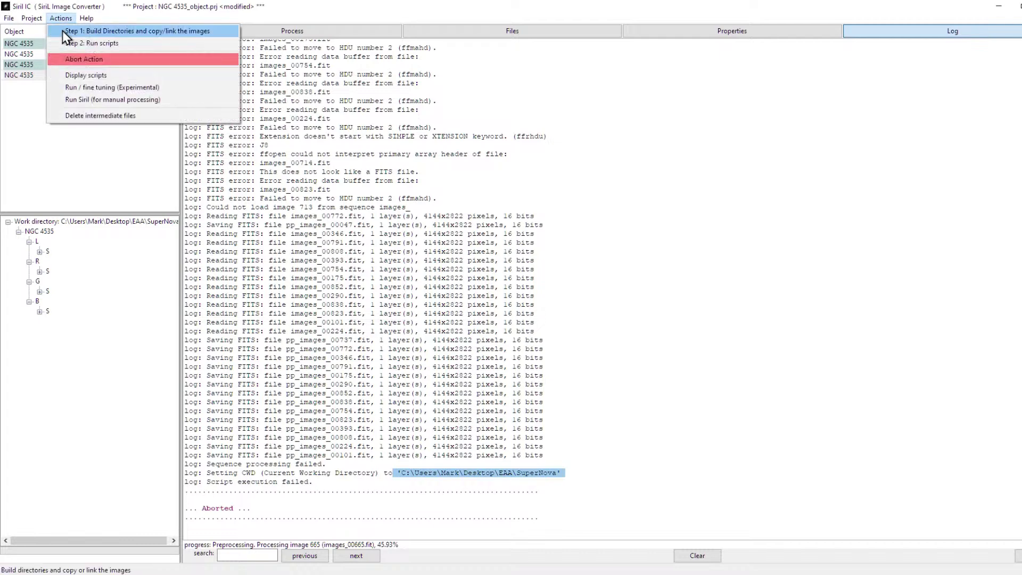
click(63, 31)
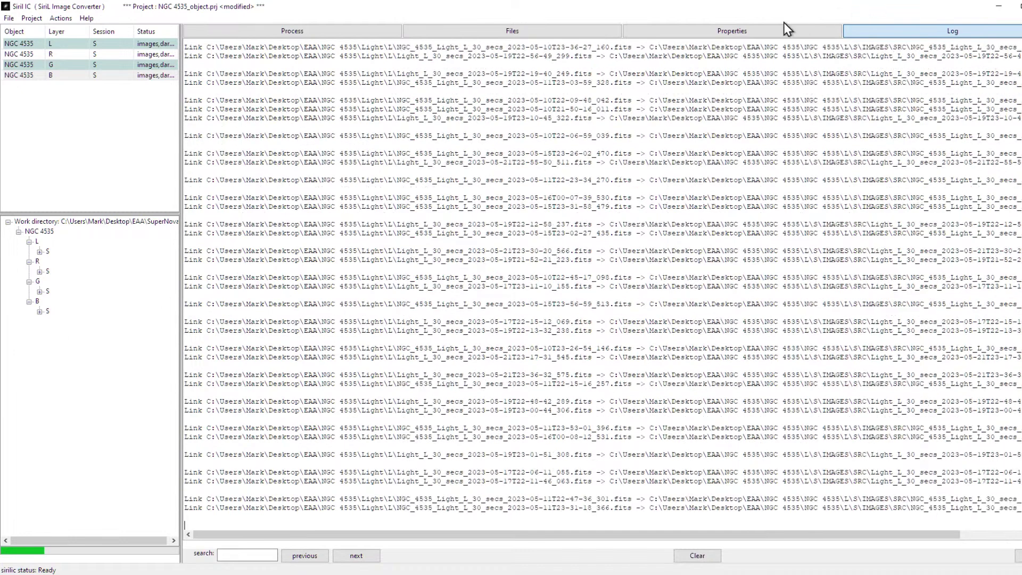
Review the stacking properties, the preferences and the B layer's file lists, and return to the linking log.
click(743, 33)
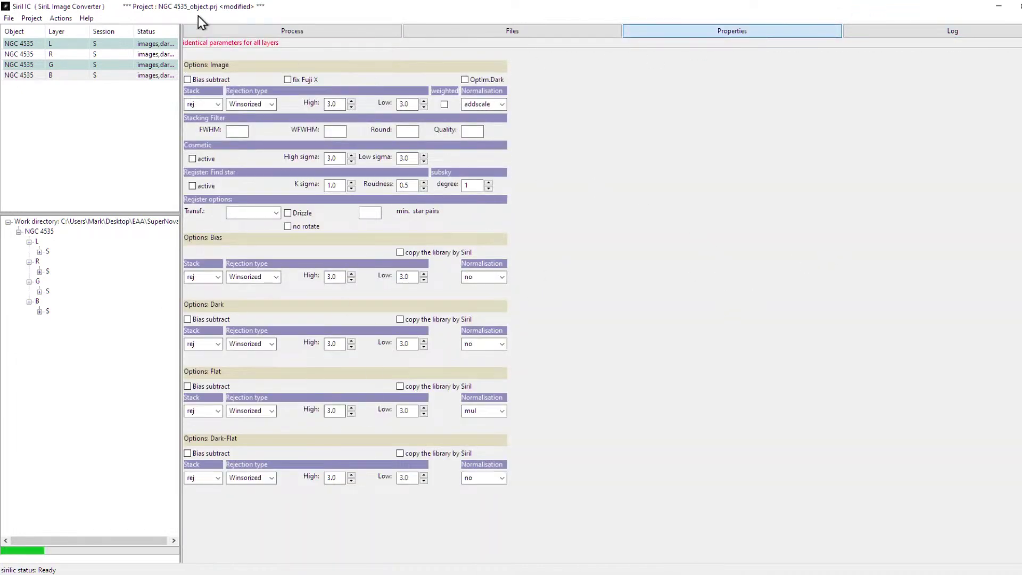
click(58, 19)
click(32, 18)
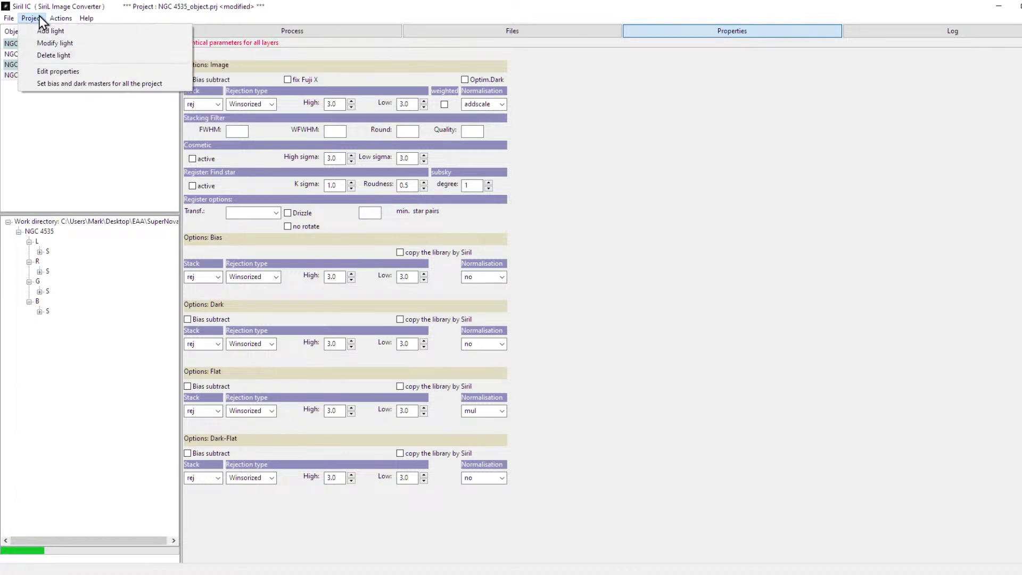
click(8, 19)
click(31, 109)
drag(173, 61, 0, 101)
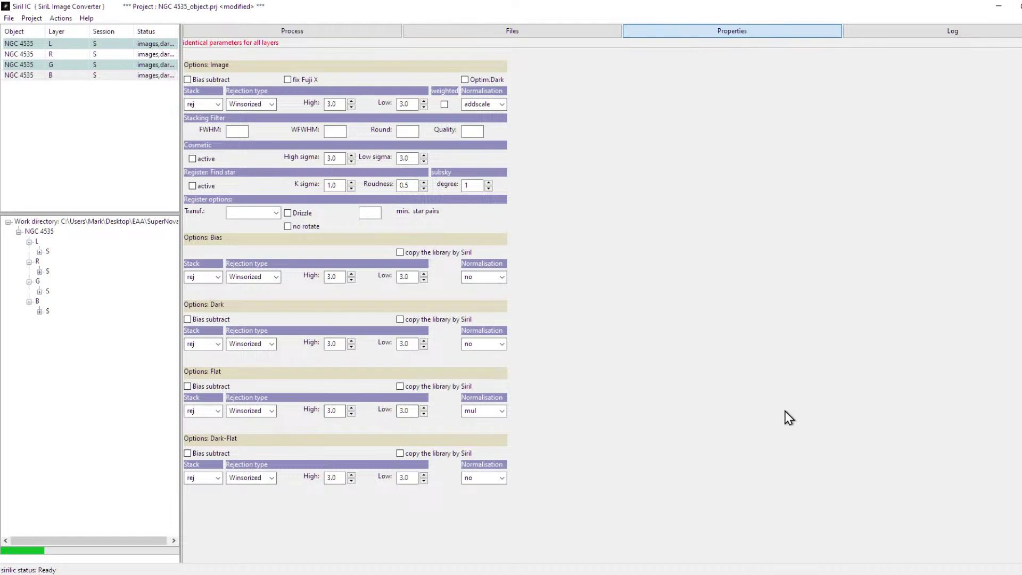
click(443, 27)
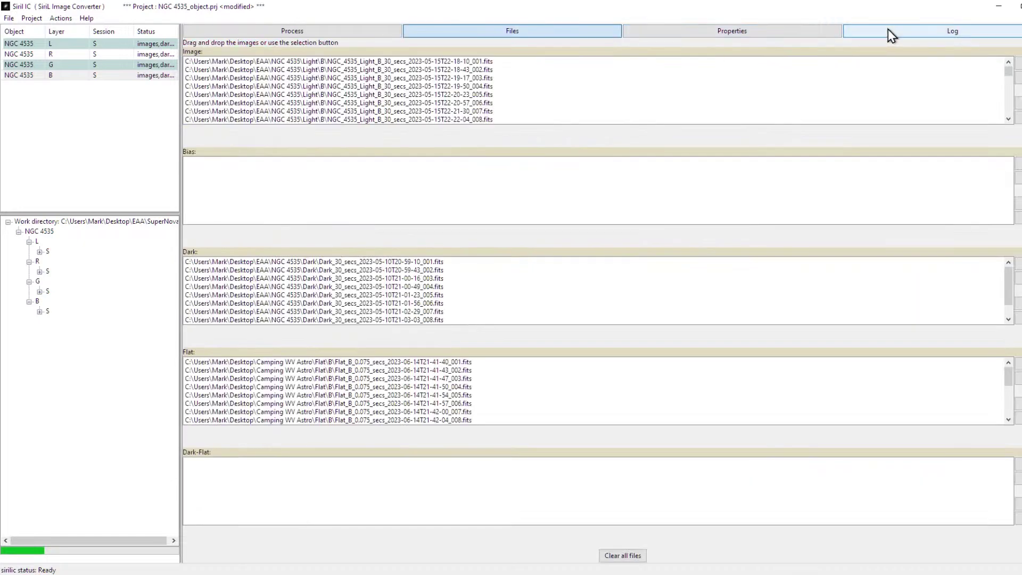
click(889, 30)
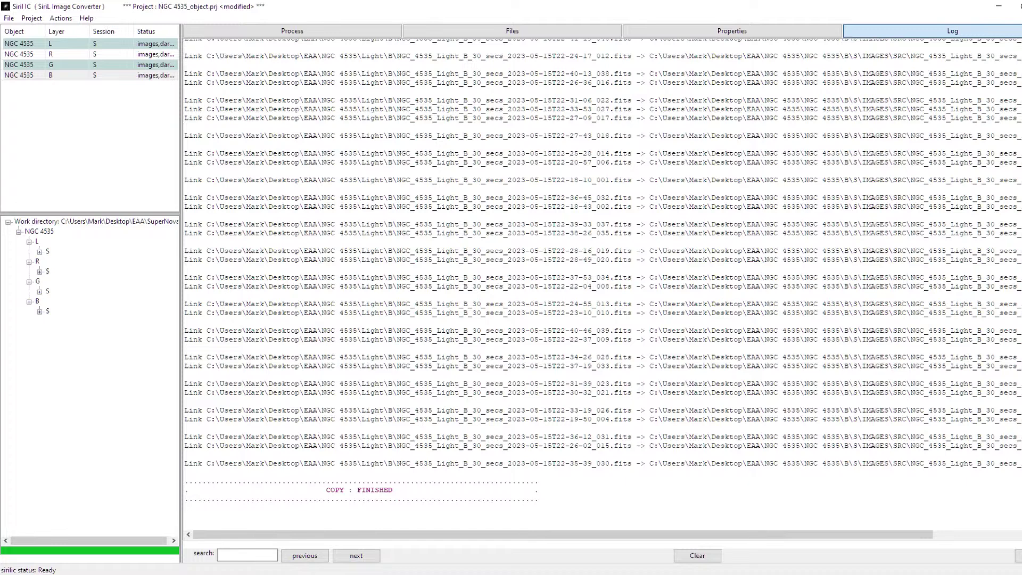
Run the Siril scripts on the linked images, check the working directory line in the log, and run the scripts again.
click(67, 18)
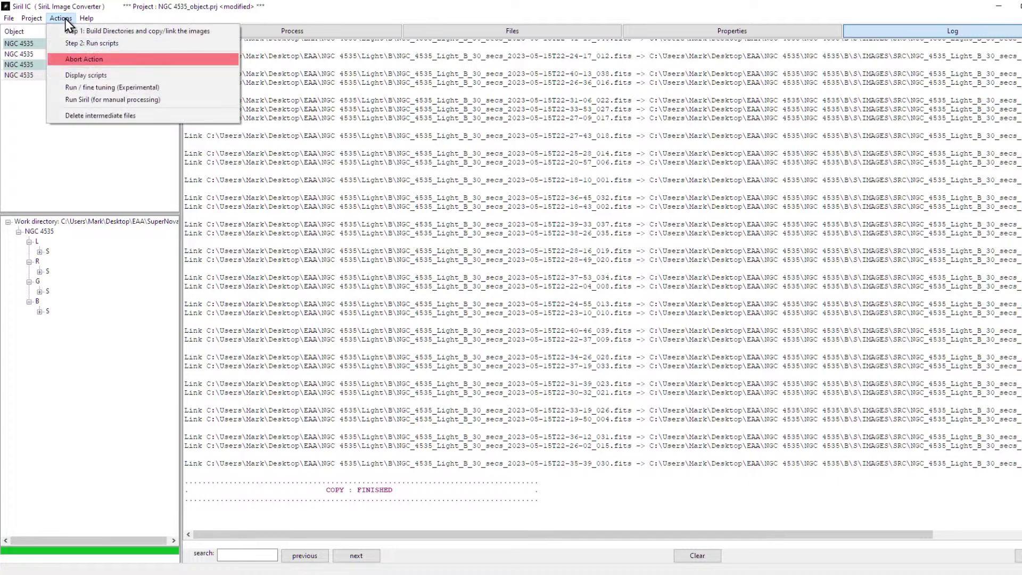
click(63, 44)
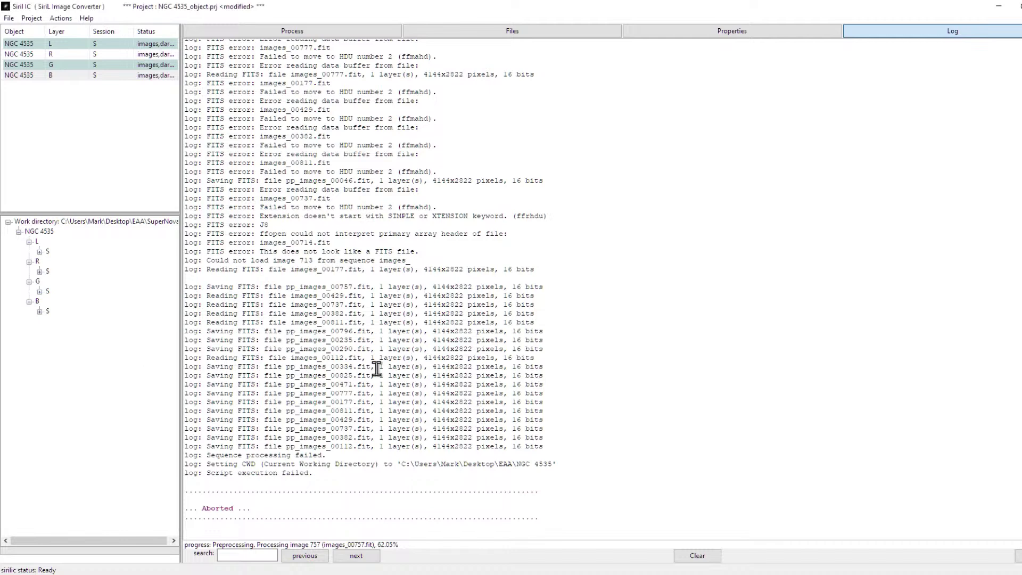
drag(200, 466, 434, 472)
click(326, 481)
click(57, 19)
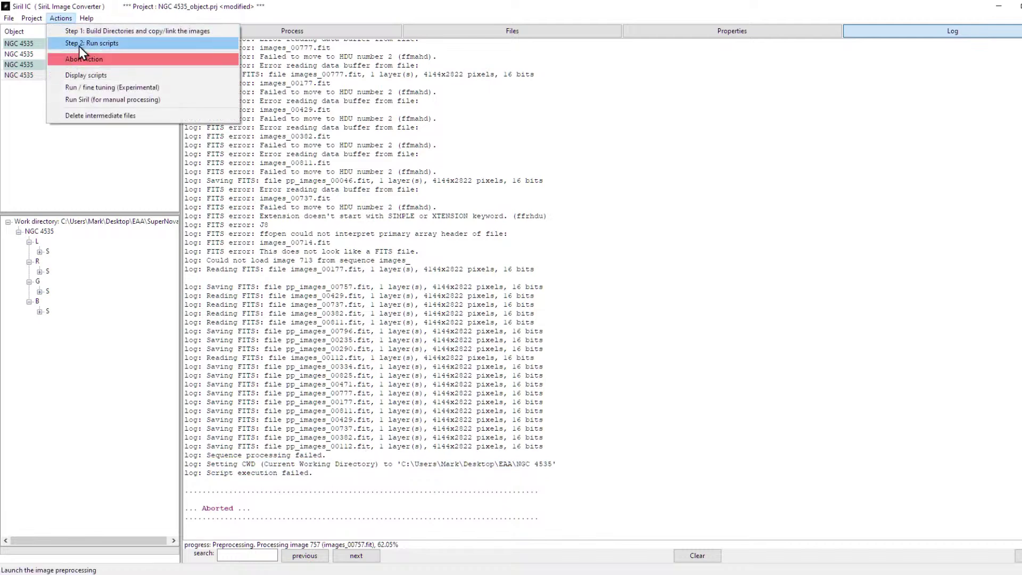
click(81, 44)
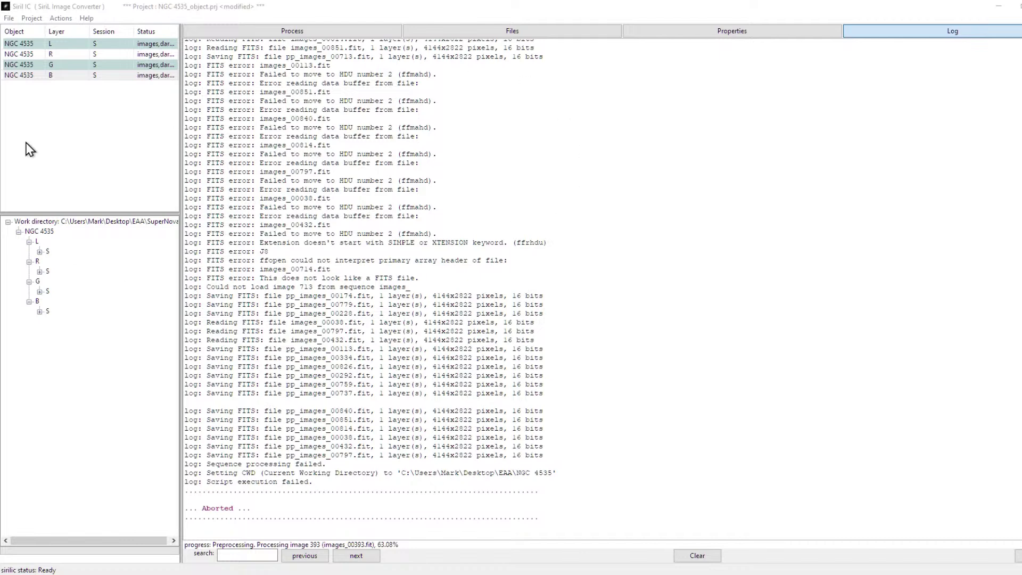
Switch to File Explorer, browse to NGC 4535\L\S\IMAGES, and select all pp_images files to check the preprocessed luminance frames.
click(536, 32)
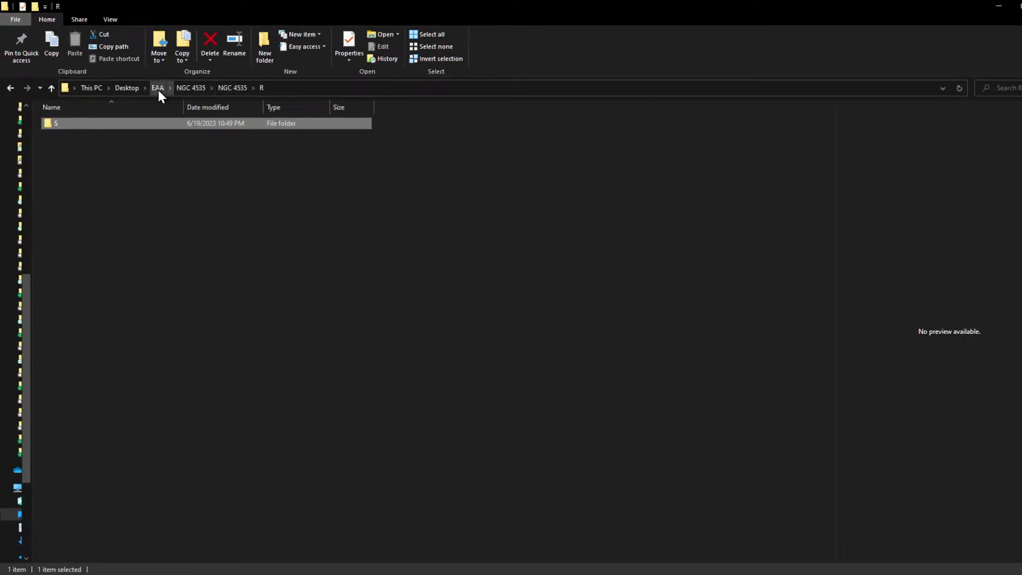
click(189, 88)
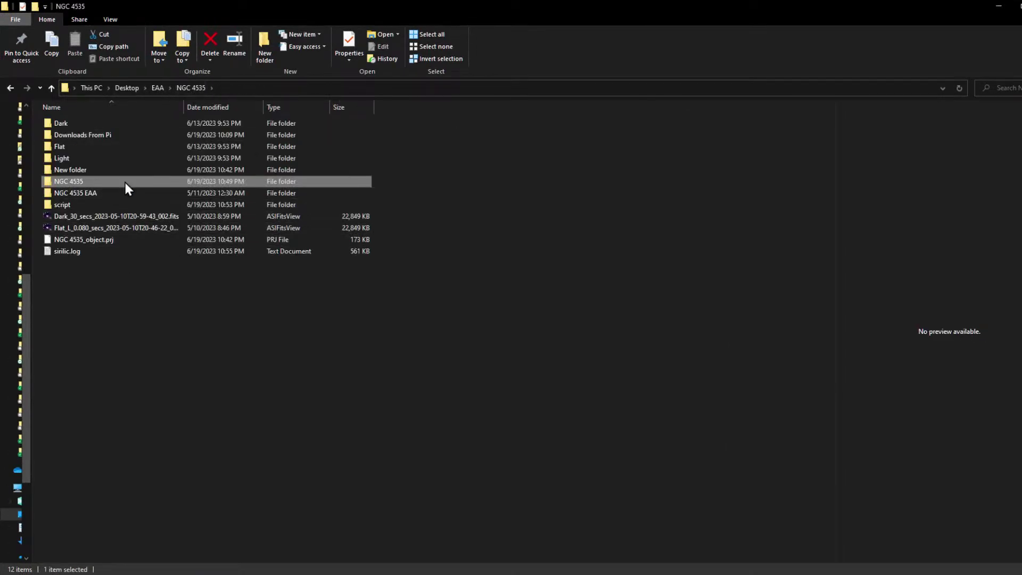
double_click(82, 184)
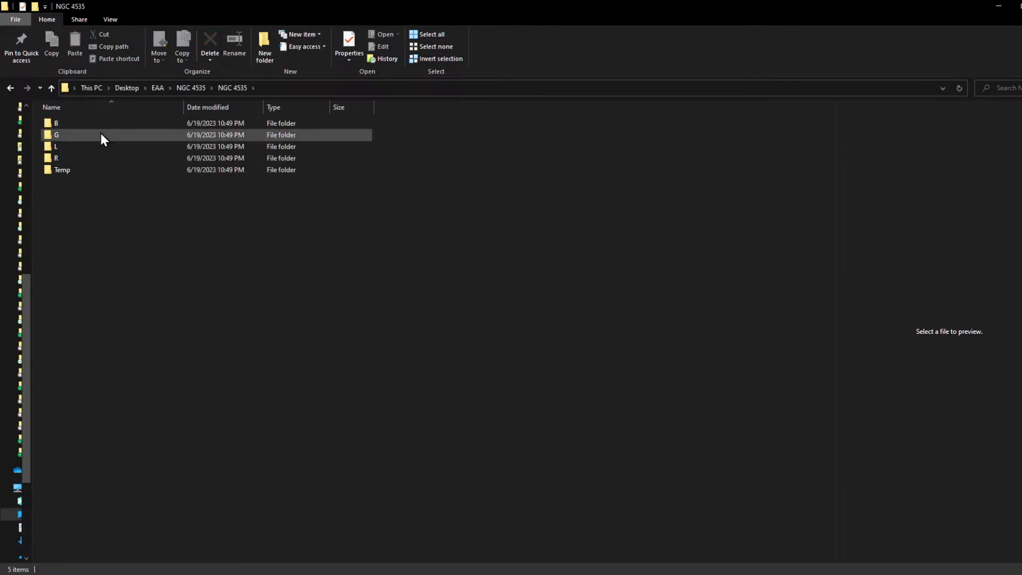
double_click(96, 148)
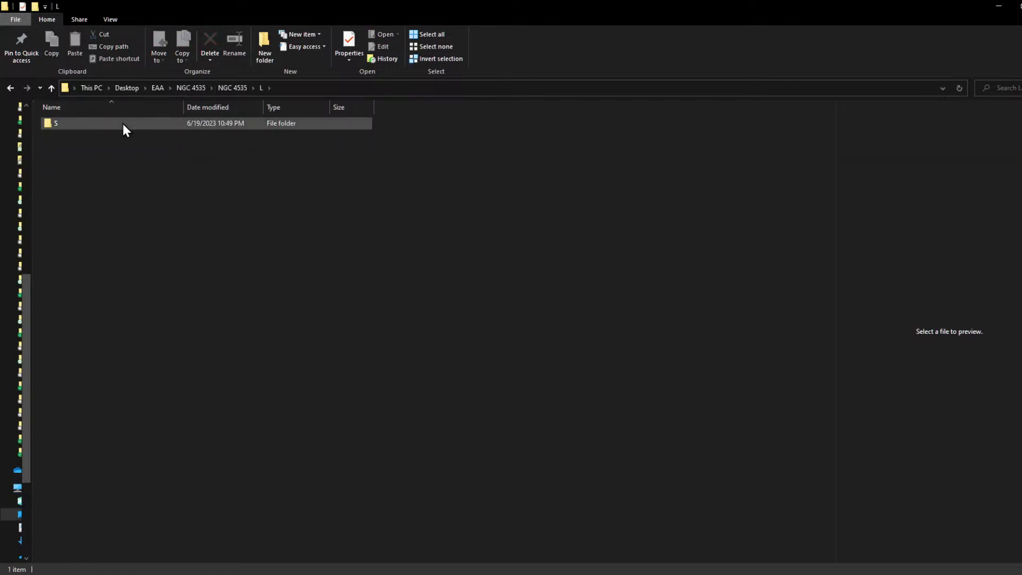
double_click(124, 123)
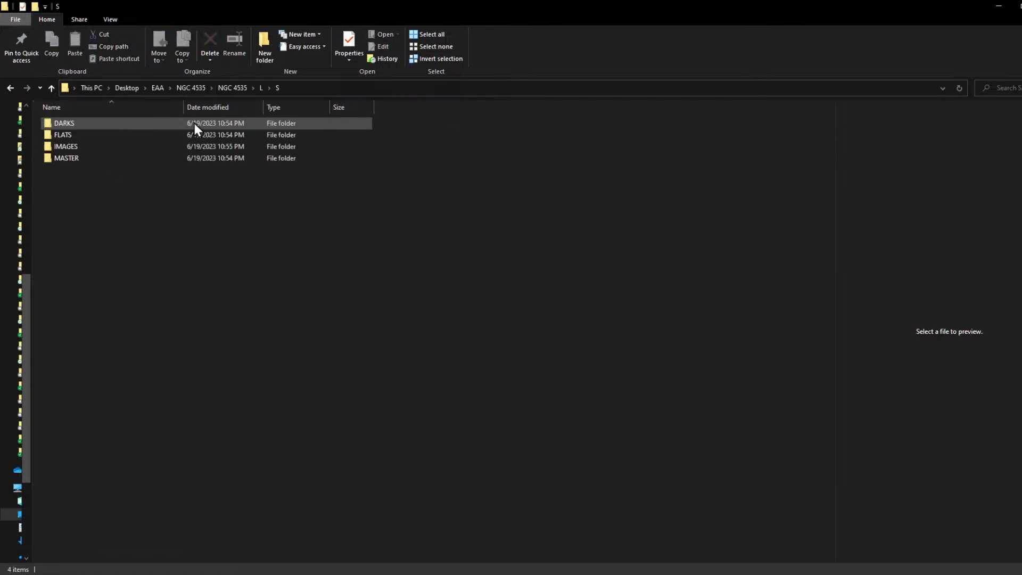
double_click(98, 146)
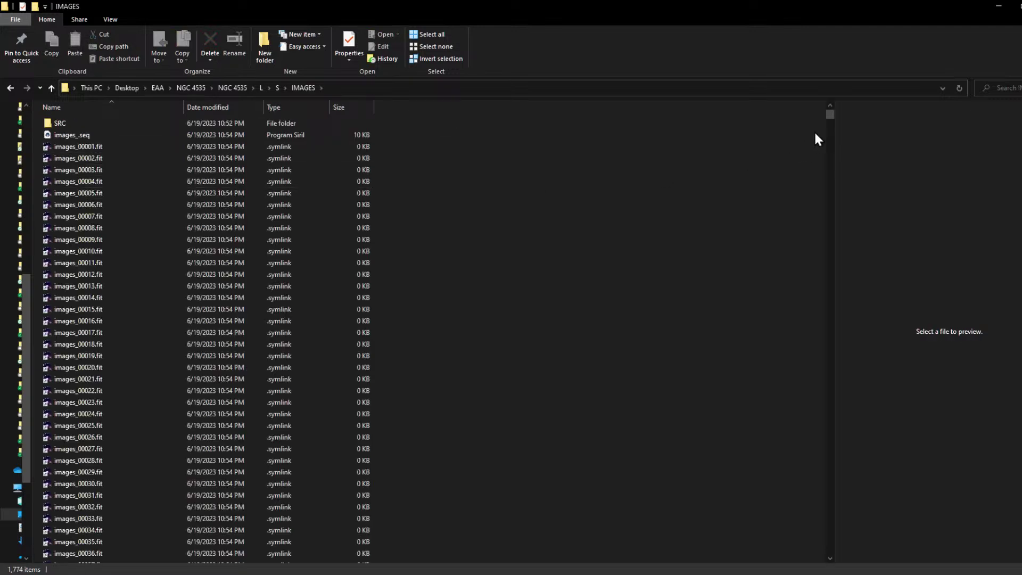
drag(833, 114, 805, 370)
scroll(266, 393, down, 15)
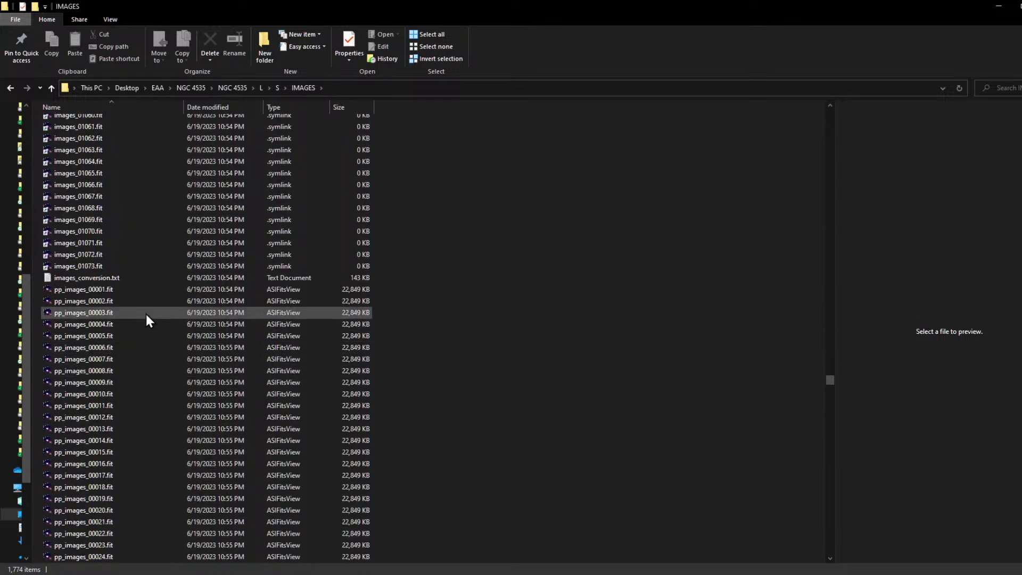
click(110, 289)
drag(830, 384, 801, 571)
shift+click(89, 556)
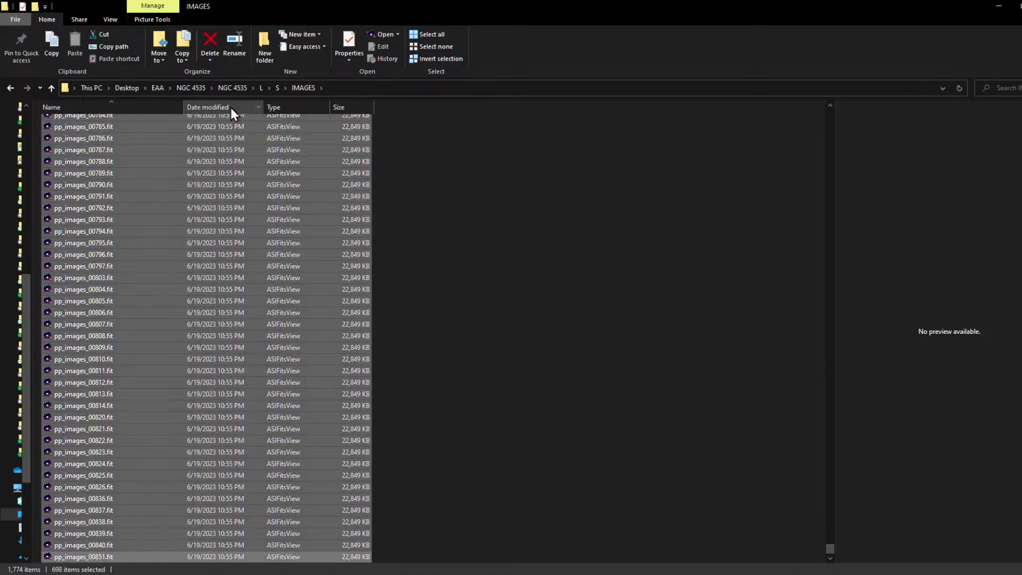
Examine the linked red light frames in NGC 4535\R\S\IMAGES\SRC, and go back up to the R layer's S folder.
click(278, 88)
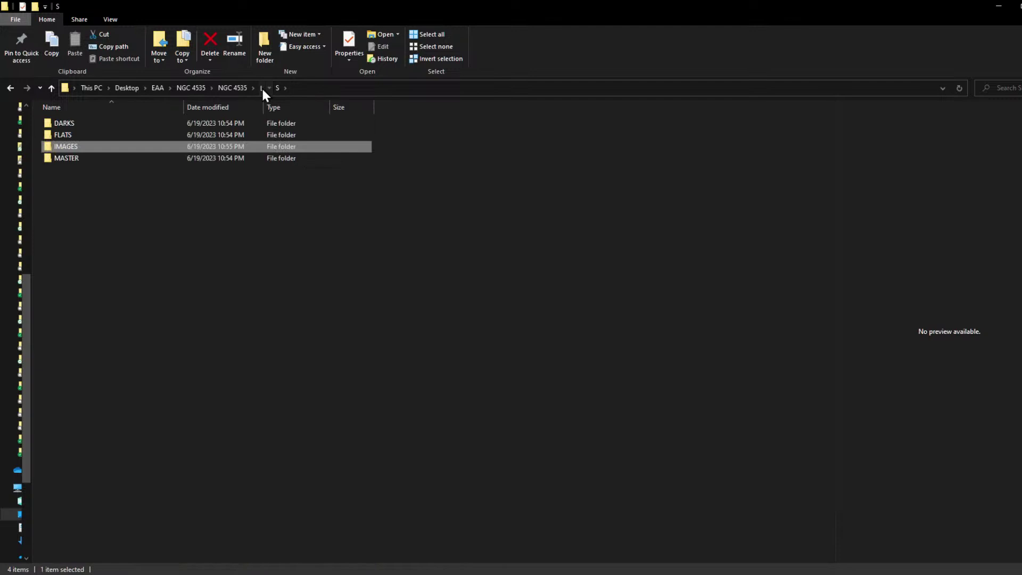
click(261, 87)
click(230, 88)
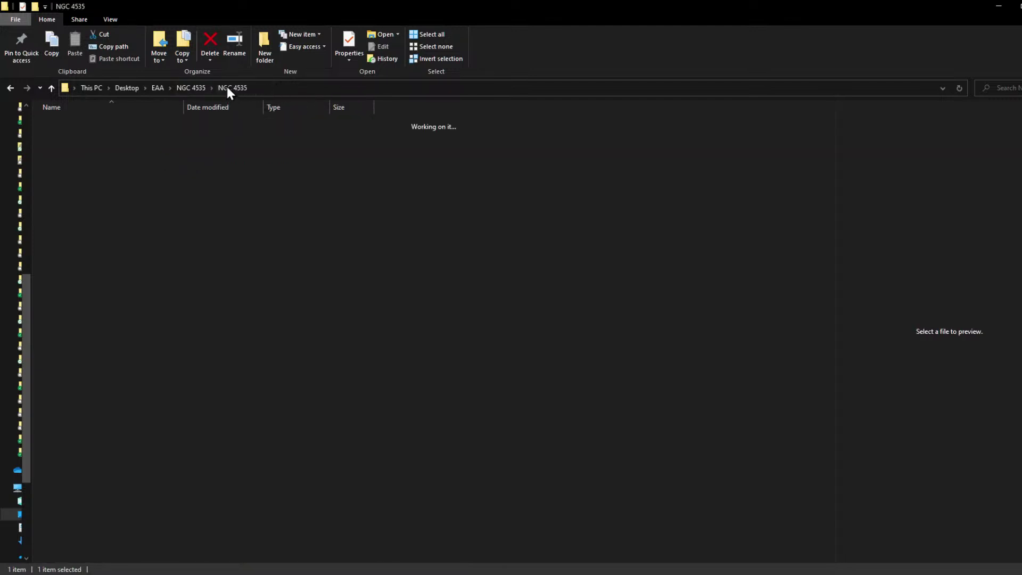
double_click(107, 158)
double_click(130, 124)
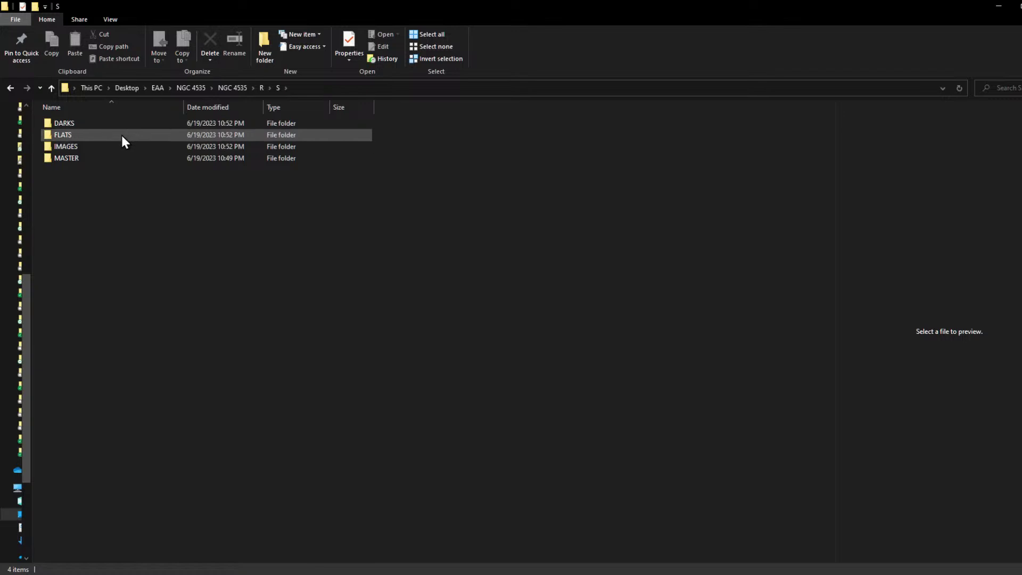
double_click(130, 145)
double_click(145, 127)
scroll(231, 488, down, 1)
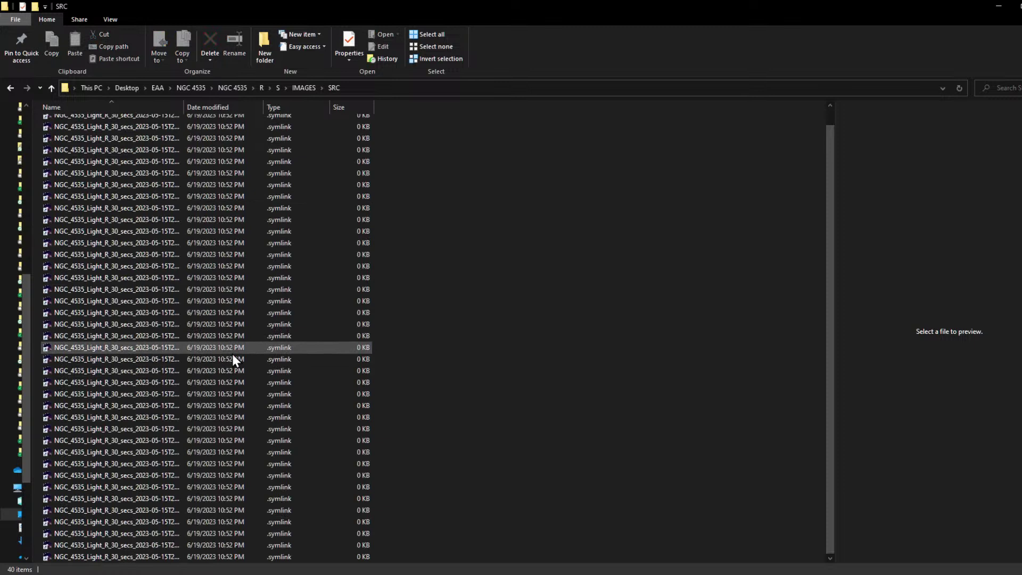
click(302, 87)
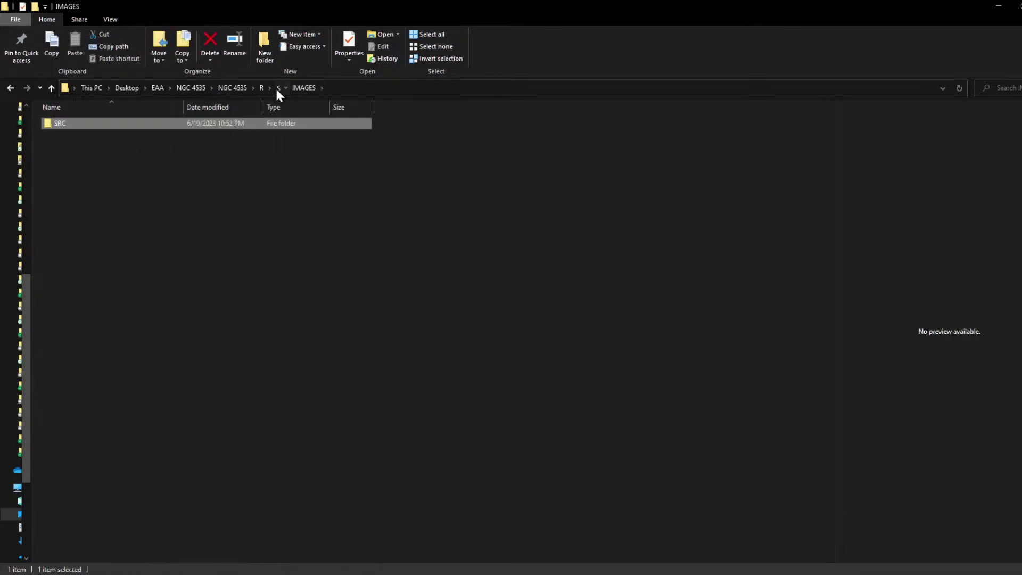
click(277, 87)
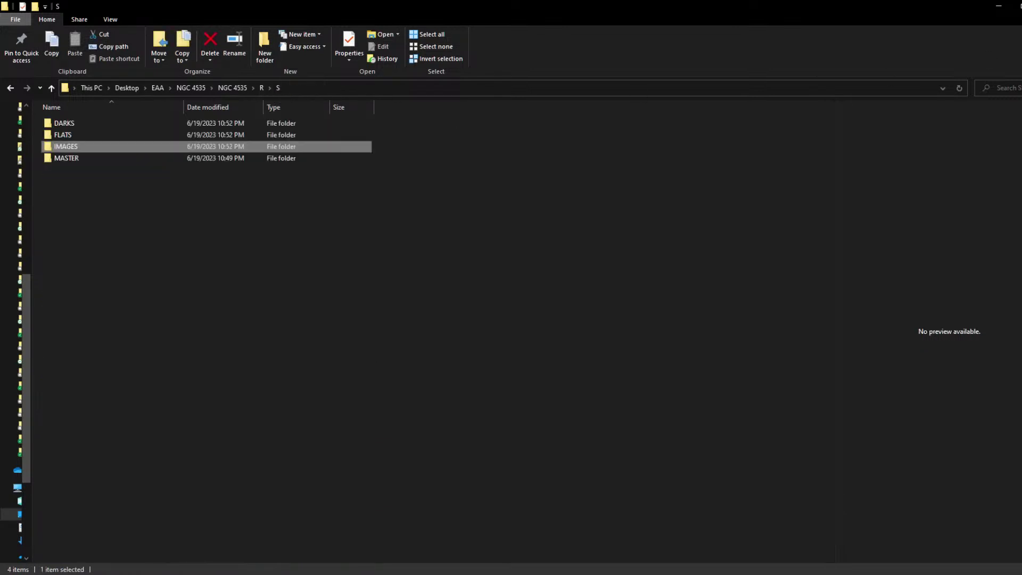
Return to Sirilic and clear the image file lists of the B, L, R and G layers, keeping their darks and flats.
click(999, 7)
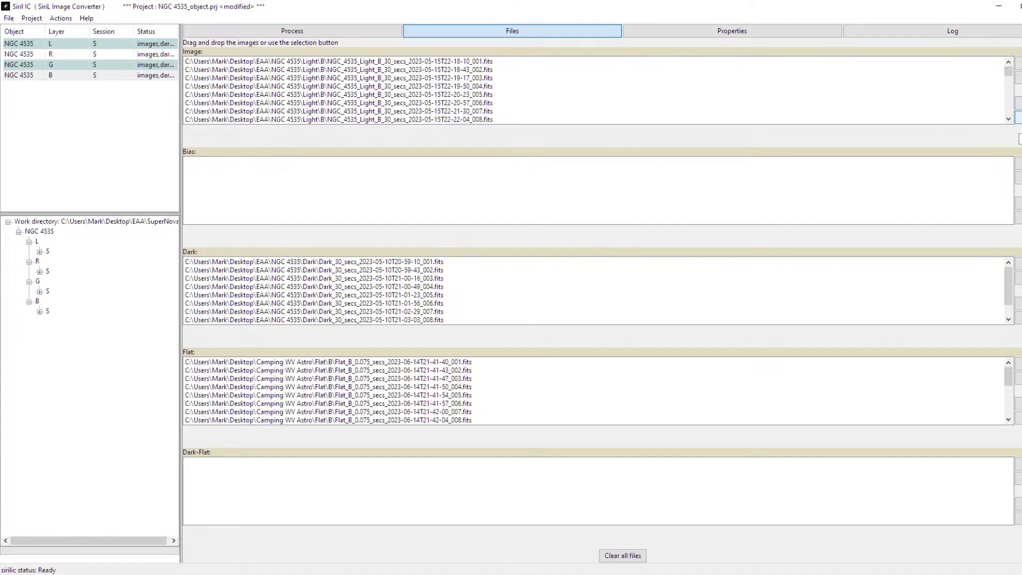
click(1018, 117)
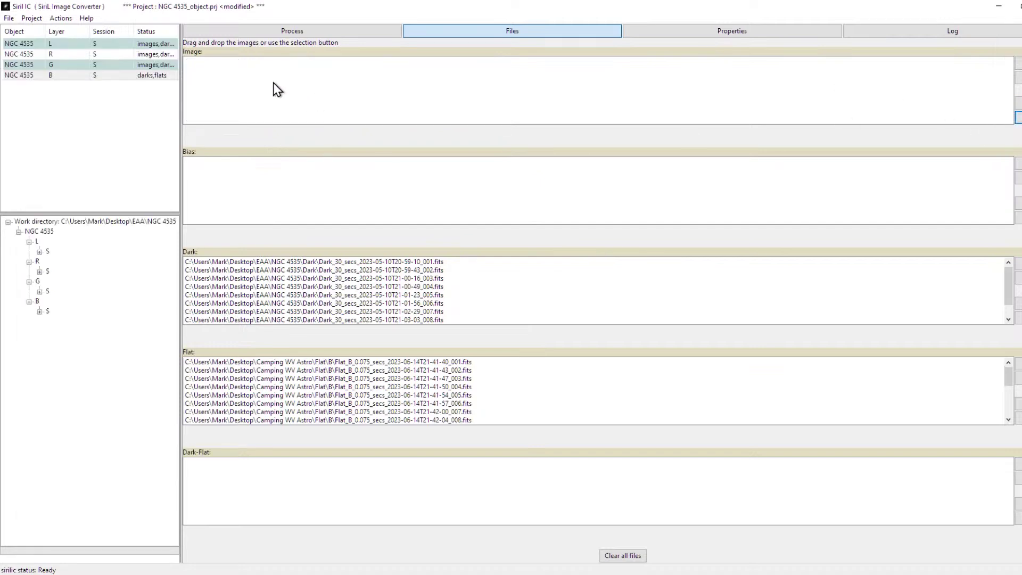
click(131, 47)
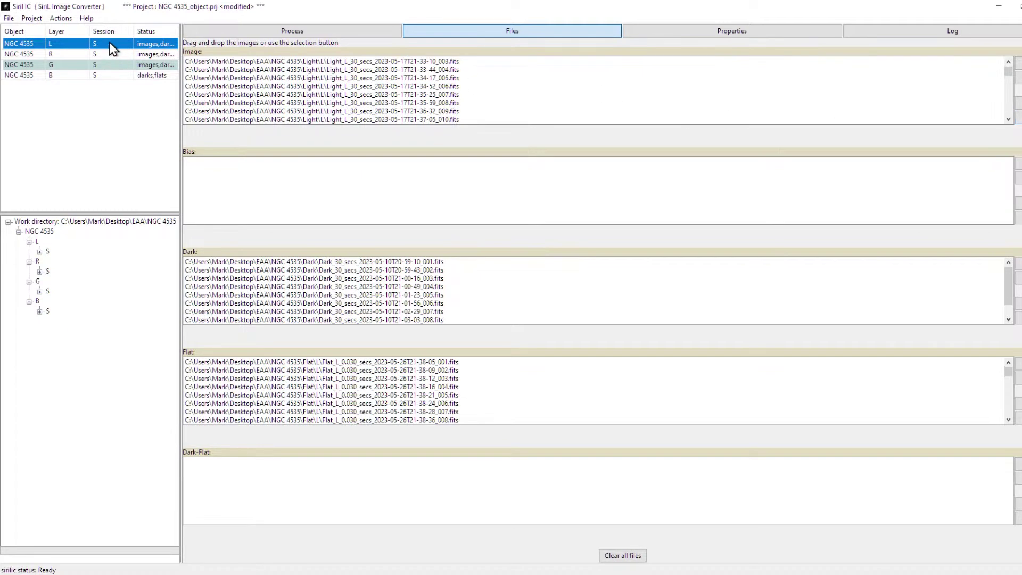
click(1017, 117)
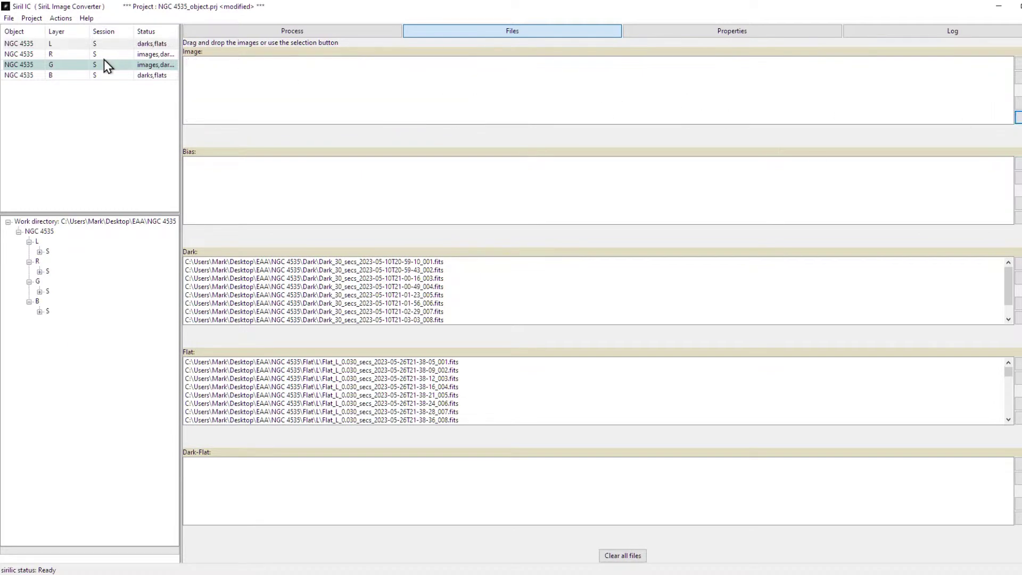
click(75, 55)
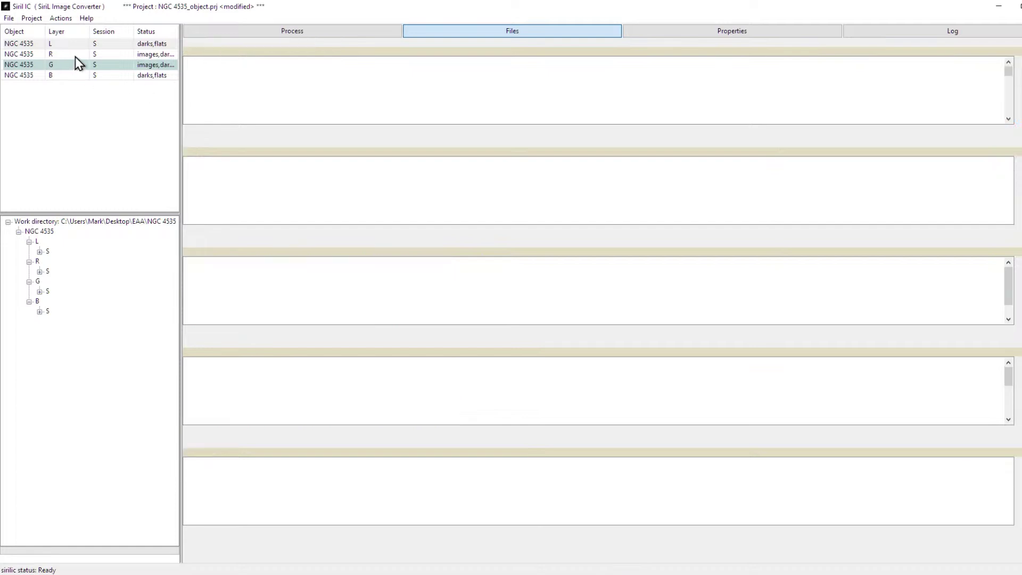
click(1018, 117)
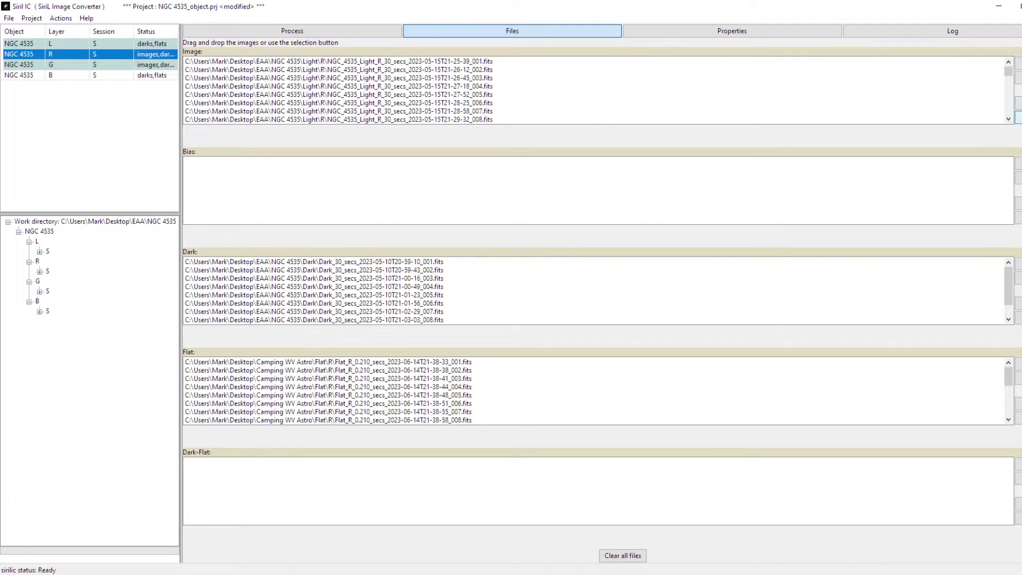
click(144, 65)
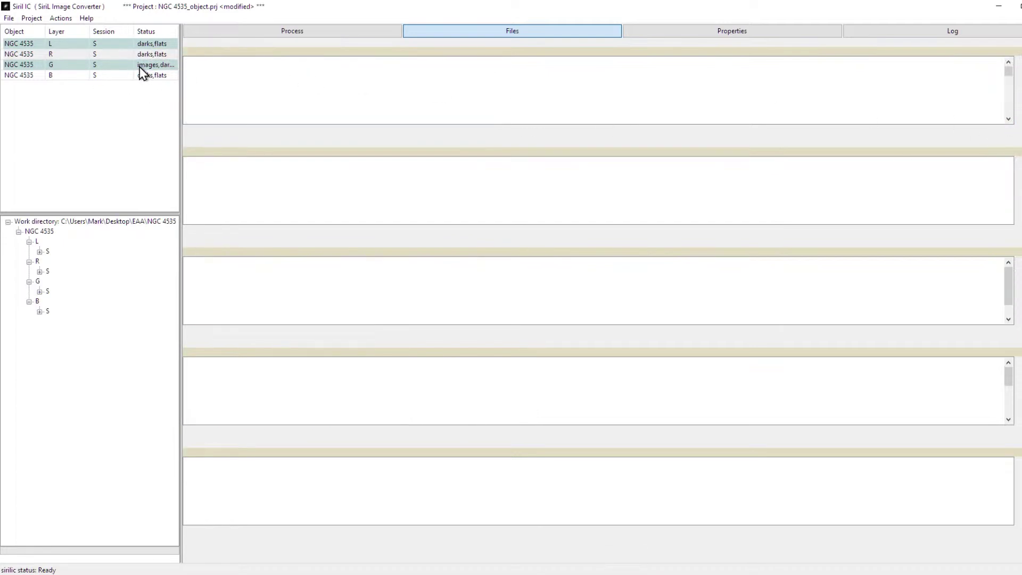
click(1017, 117)
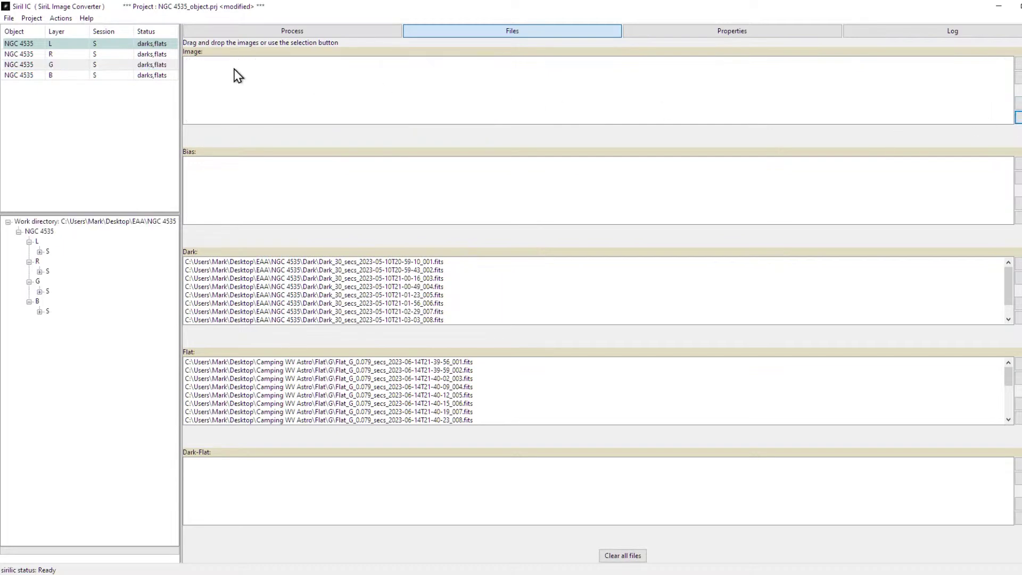
click(119, 76)
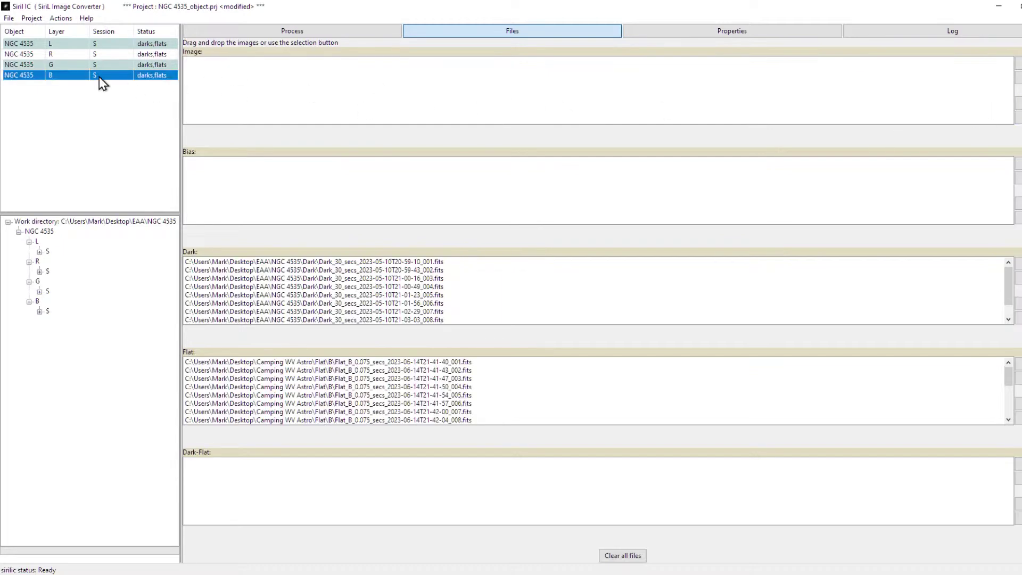
Add the luminance light frames from the NGC 4535\Light\L folder to the L layer's image list.
click(88, 43)
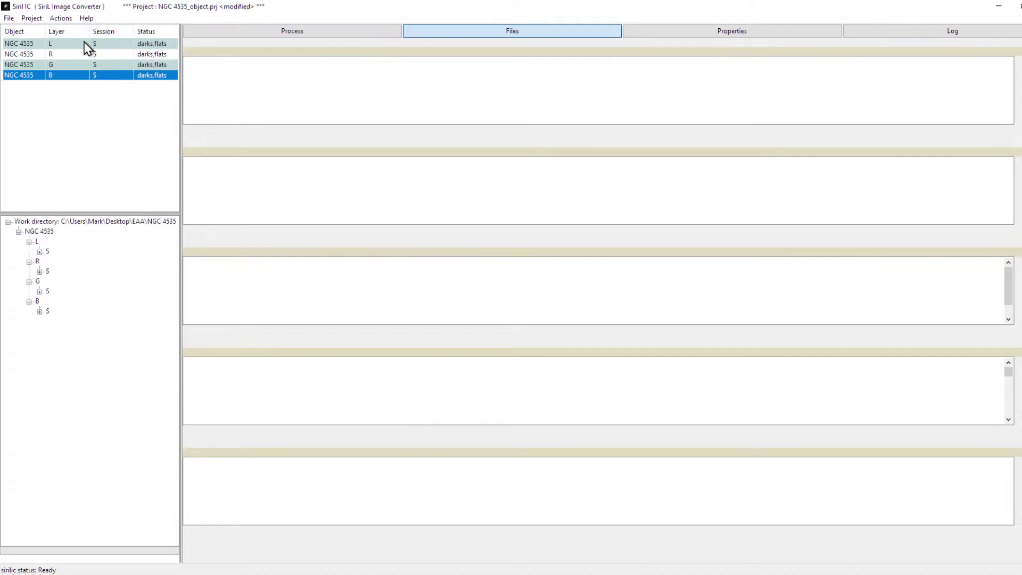
click(1018, 63)
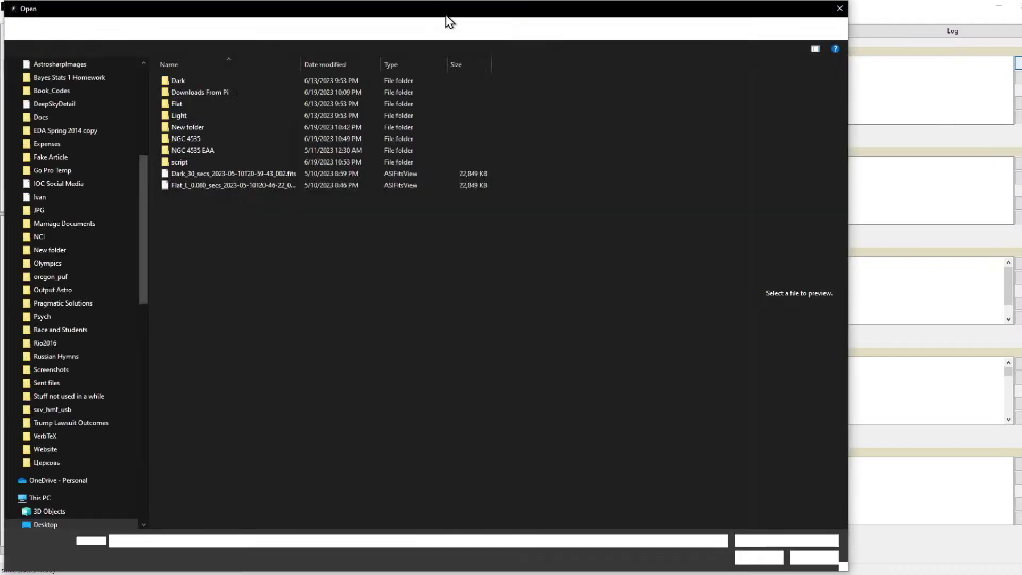
drag(449, 20, 0, 153)
key(Escape)
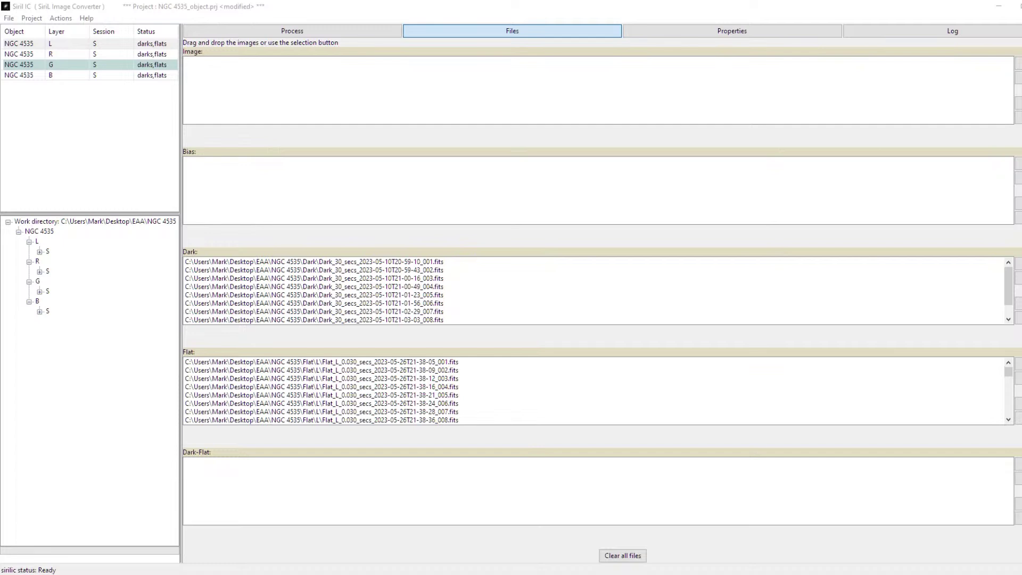
drag(190, 418, 550, 117)
scroll(460, 81, down, 5)
Add the red, green and blue light frames from NGC 4535\Light to the image lists of the R, G and B layers.
click(107, 53)
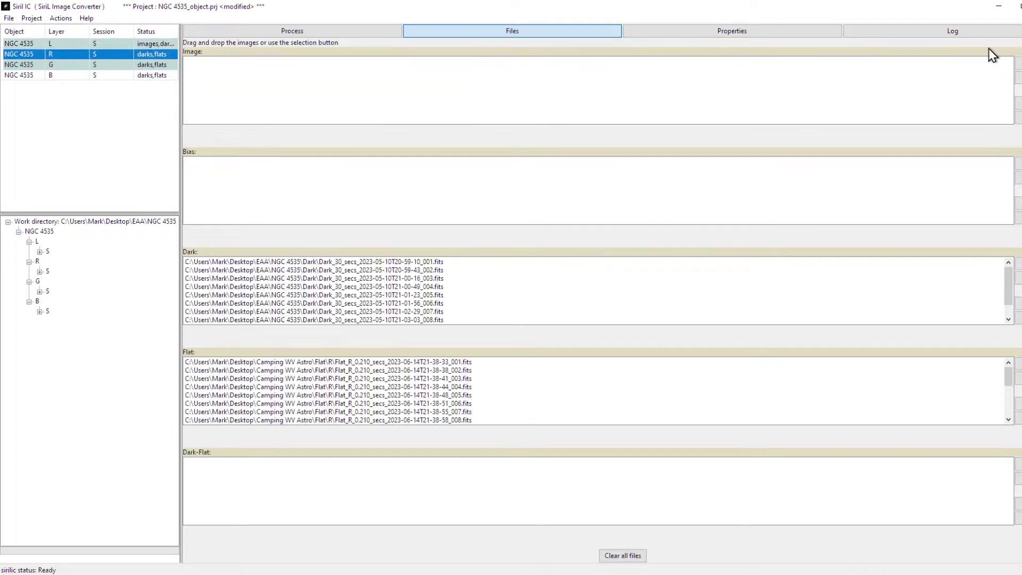
click(1019, 64)
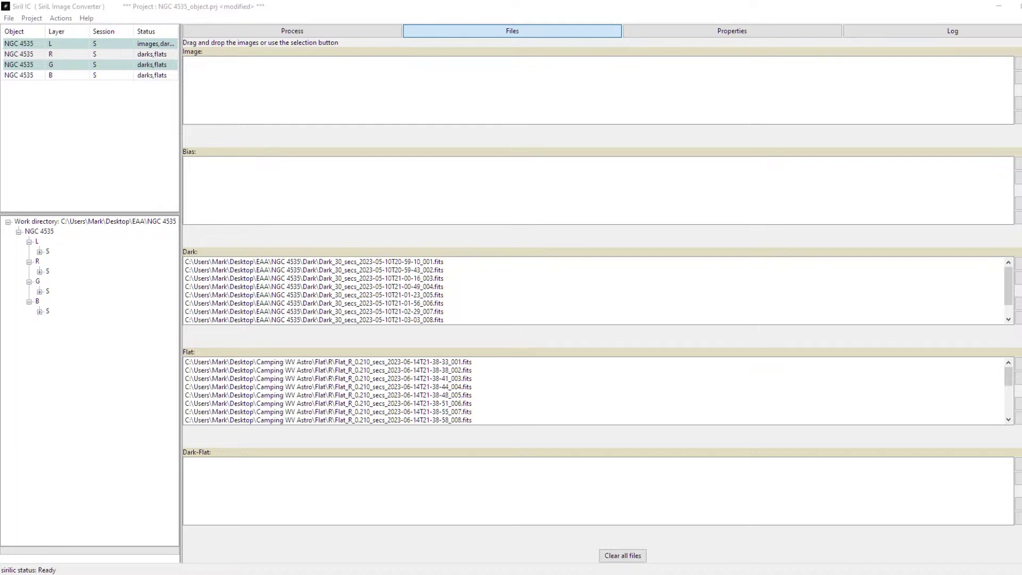
drag(391, 303, 224, 85)
click(159, 64)
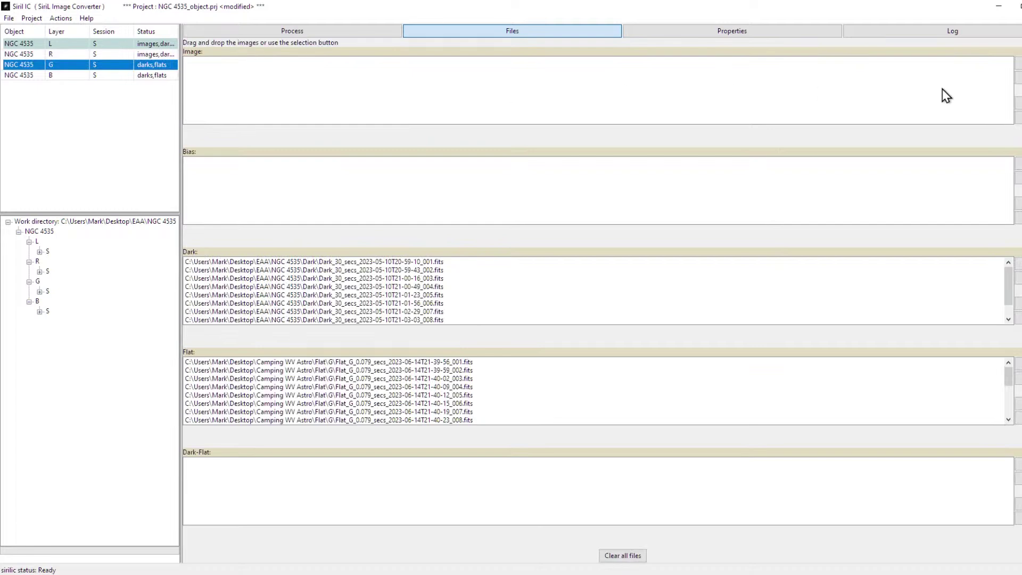
click(1017, 83)
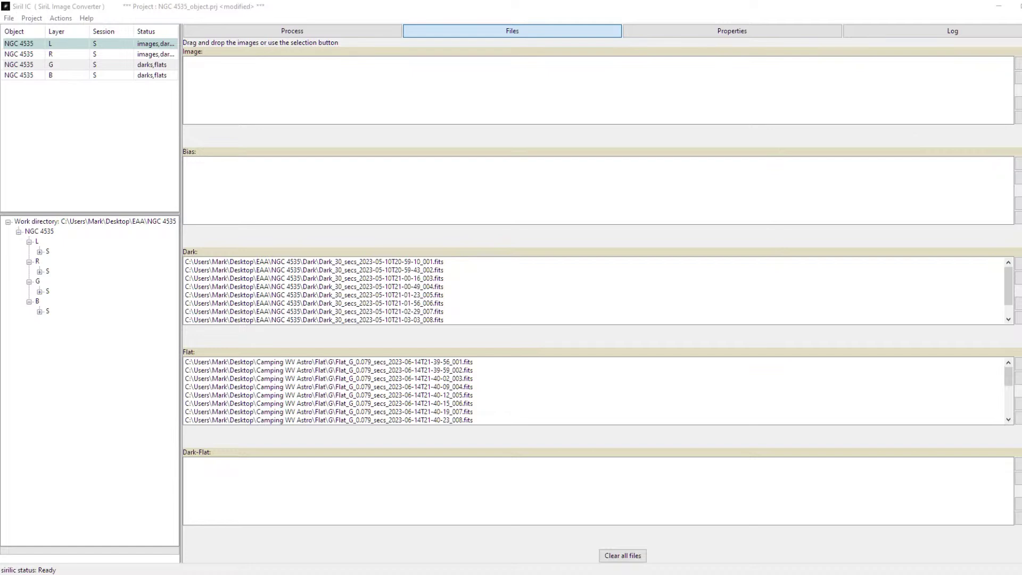
click(145, 76)
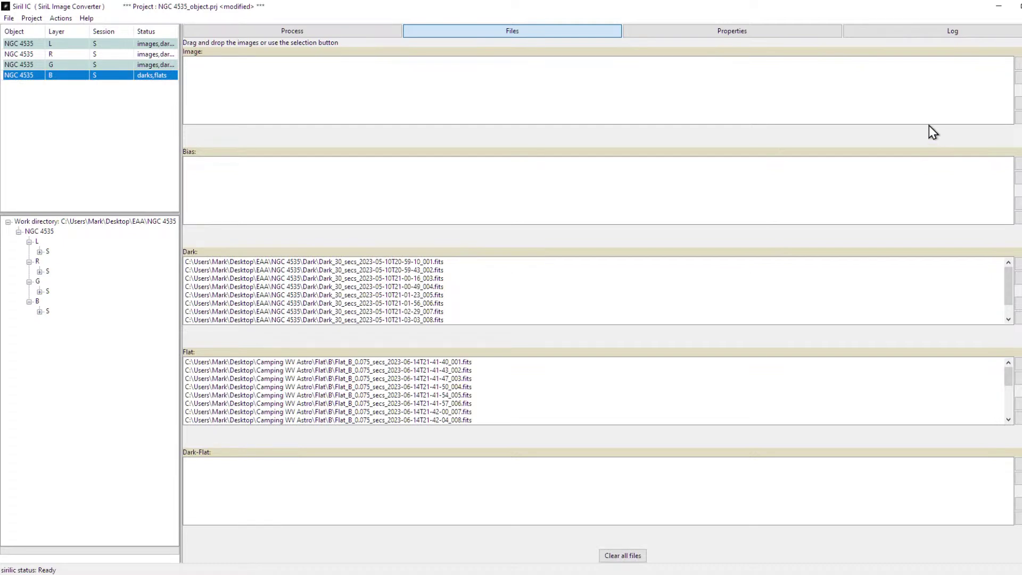
click(1017, 64)
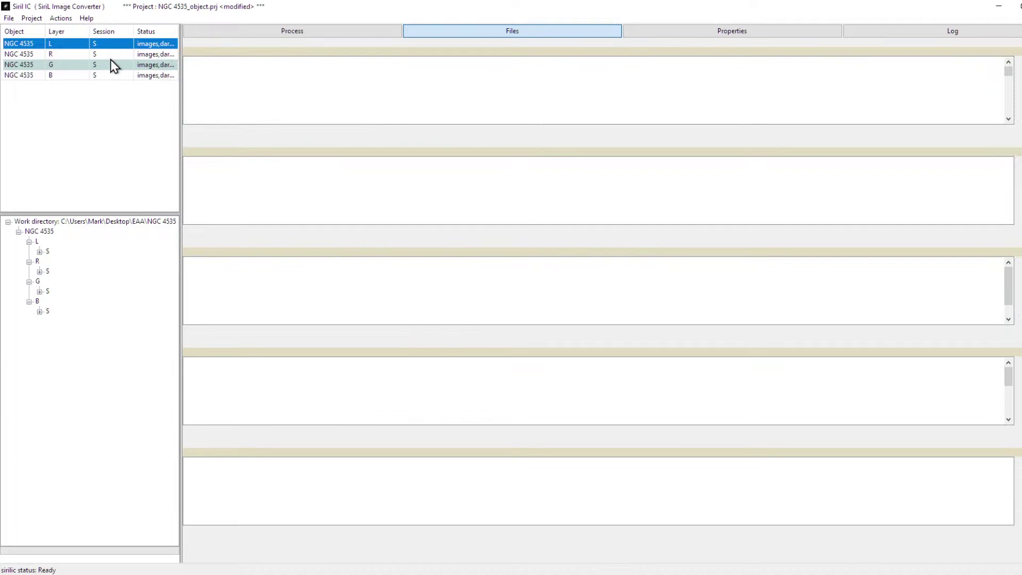
Check the G and B layers' image lists, and build the directories and link the images.
click(114, 65)
click(113, 75)
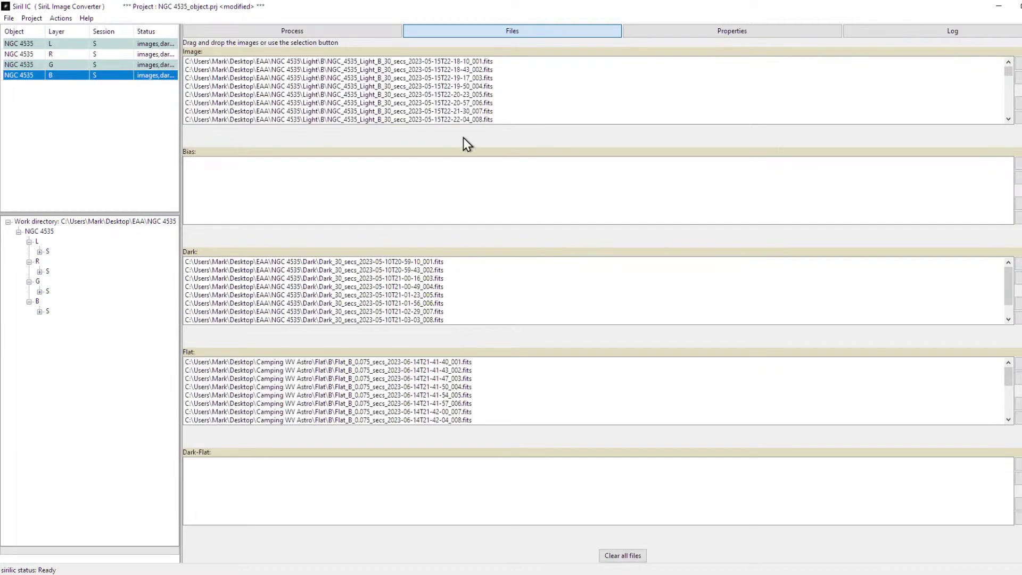
scroll(461, 99, down, 5)
scroll(462, 103, up, 2)
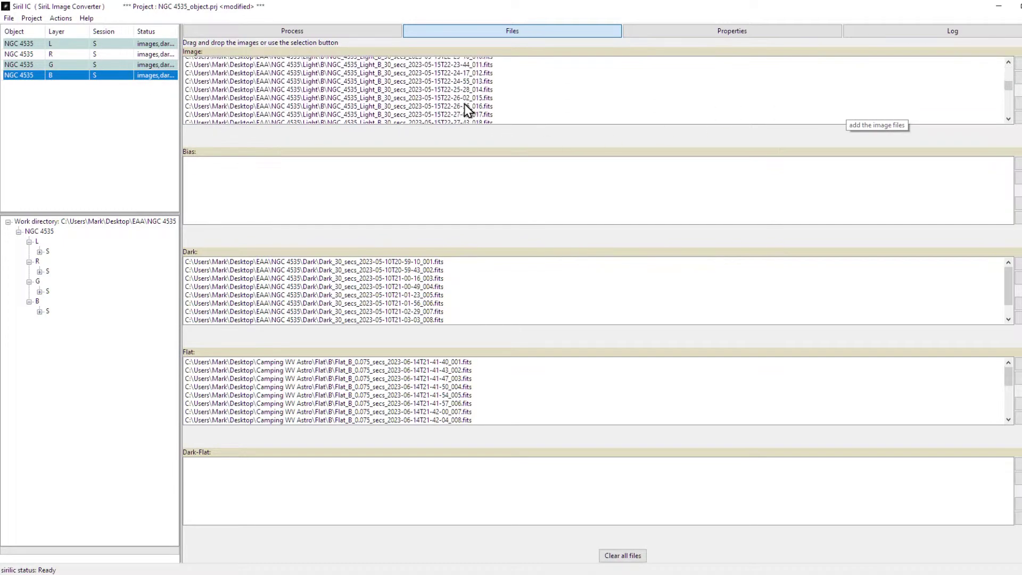
click(61, 19)
click(74, 30)
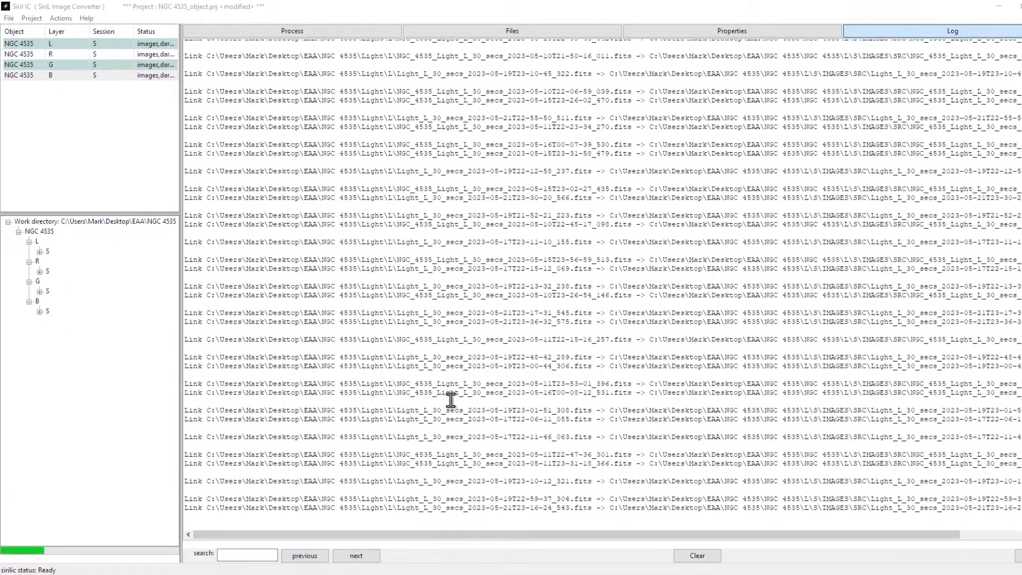
Check the work directory in the preferences while the images are being linked, and close them without changes.
click(32, 75)
click(31, 18)
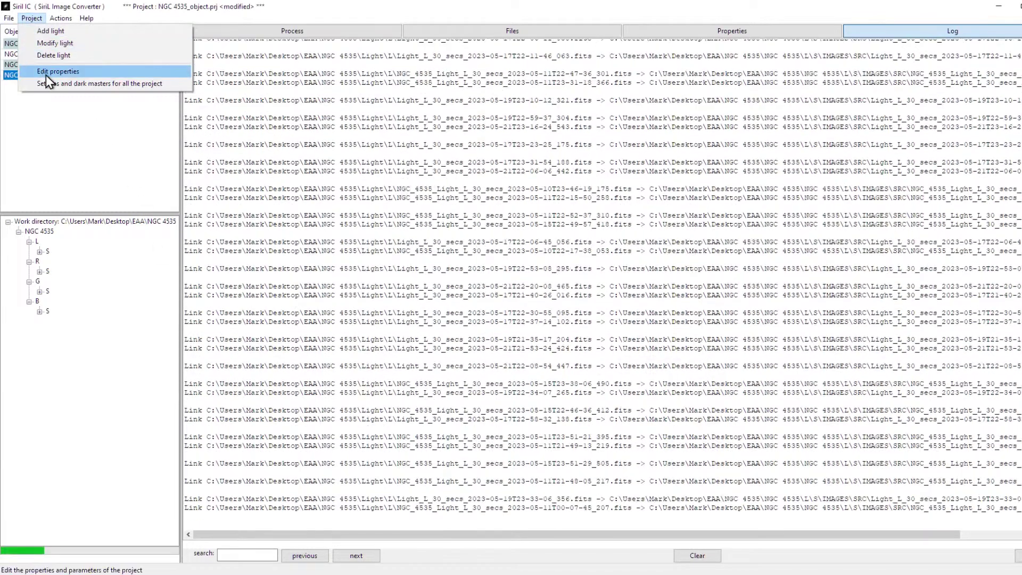
click(46, 74)
click(152, 159)
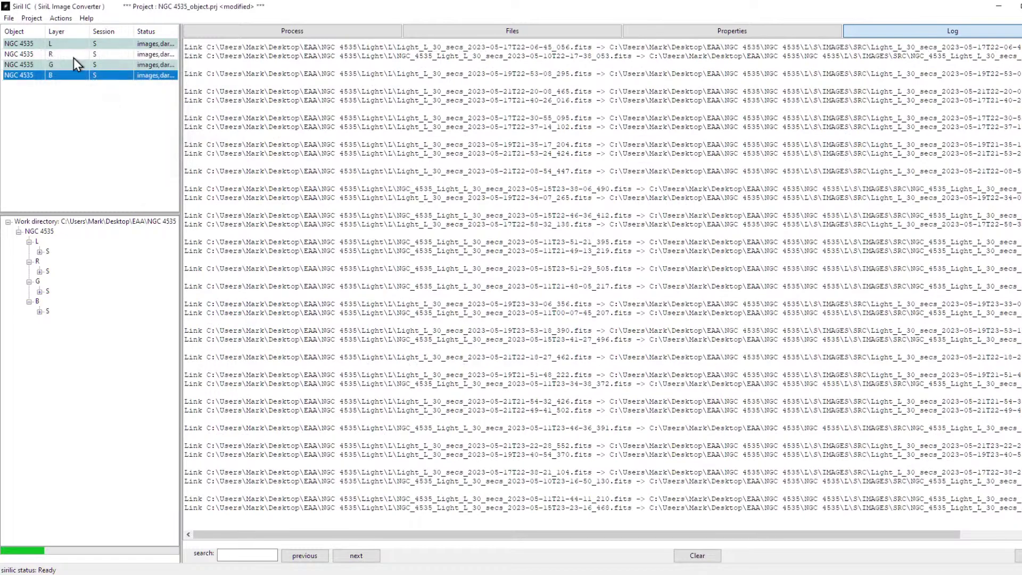
click(32, 18)
mouse_move(9, 19)
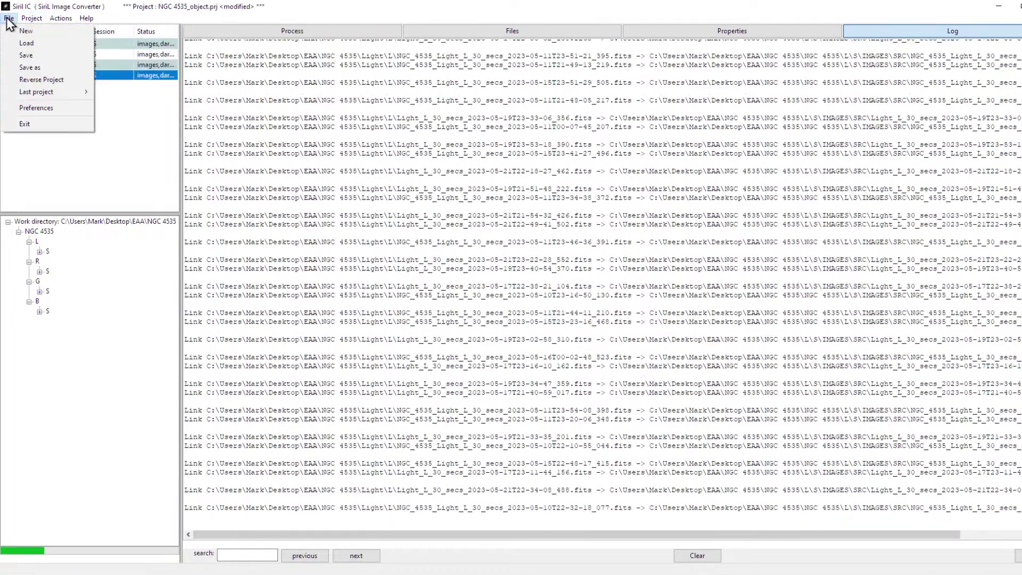
click(18, 108)
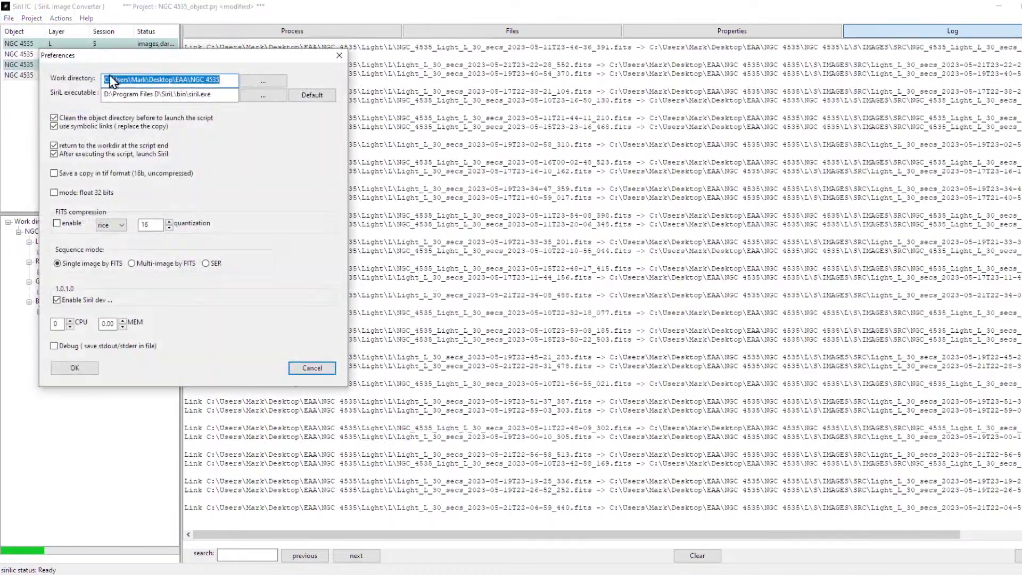
drag(157, 65, 155, 68)
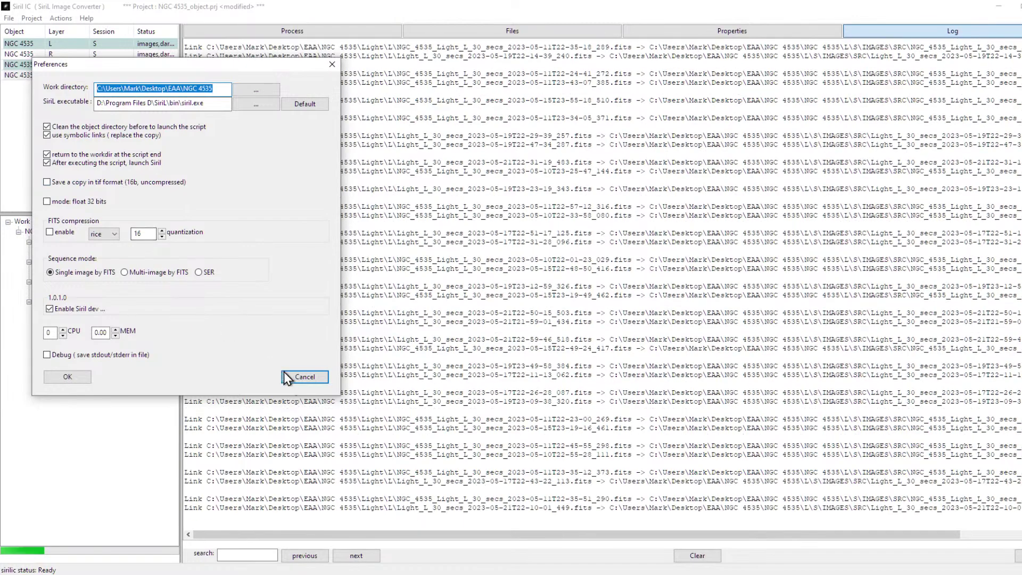
click(301, 377)
click(73, 20)
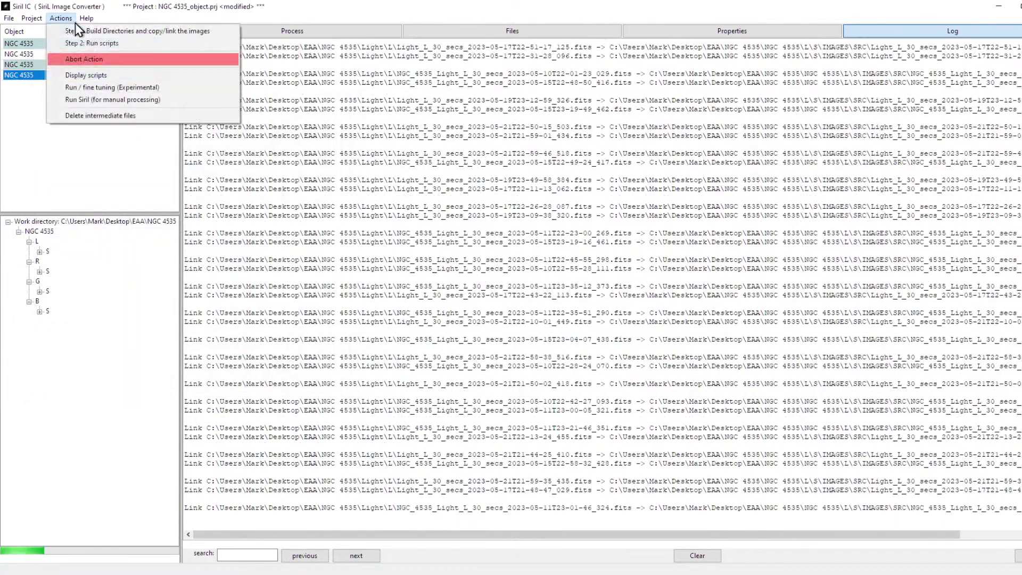
click(71, 20)
click(69, 20)
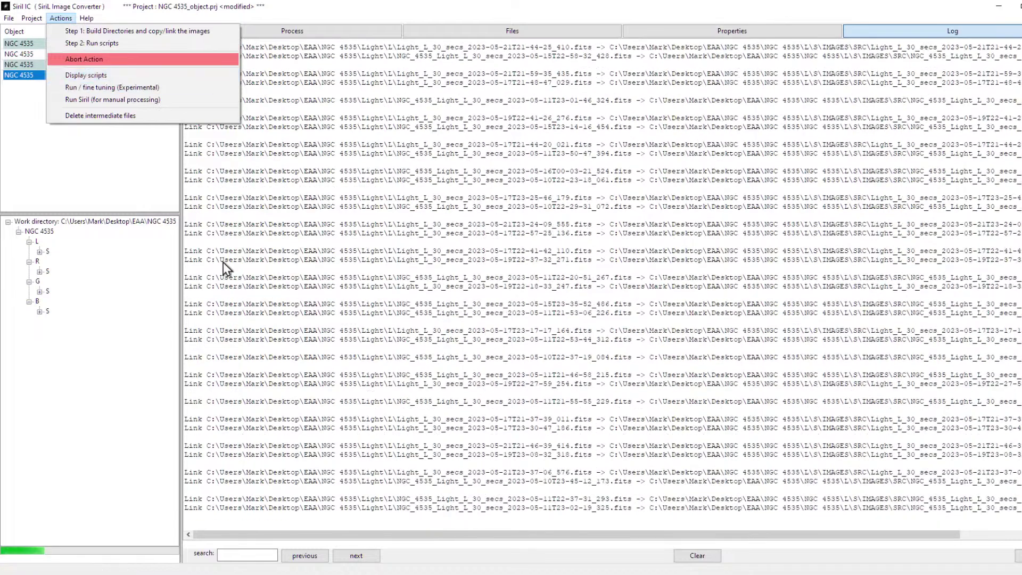
click(103, 309)
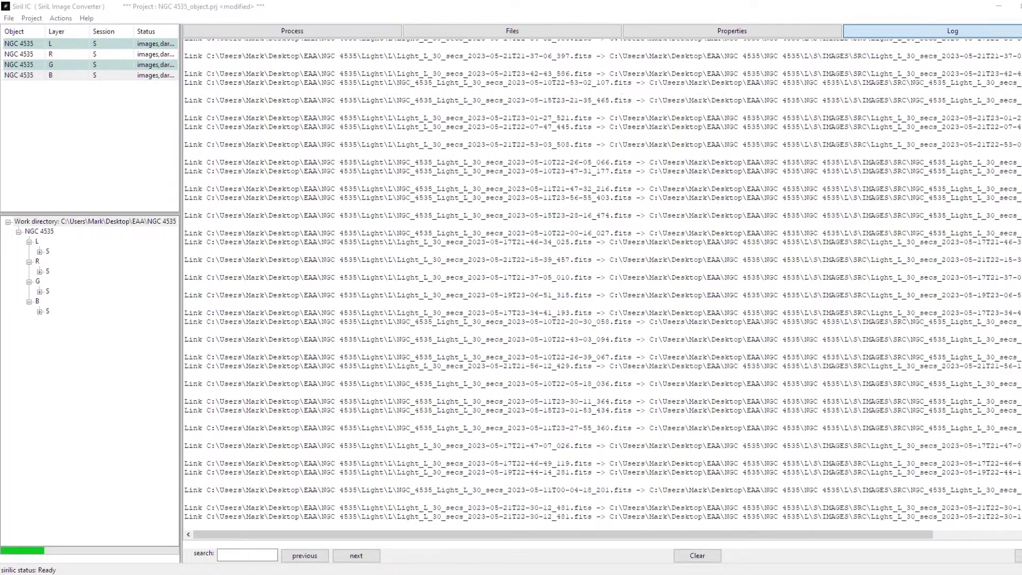
click(94, 221)
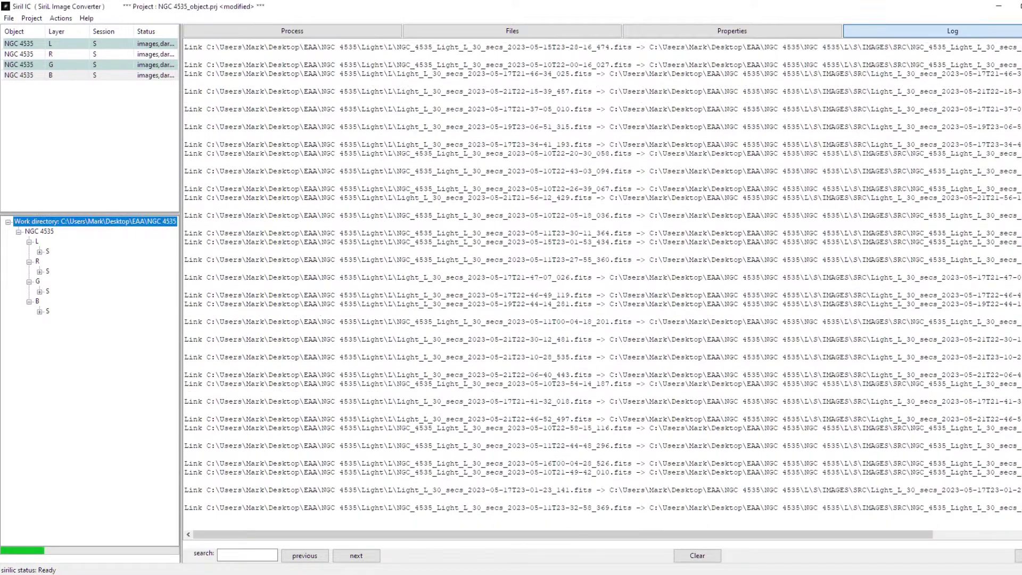
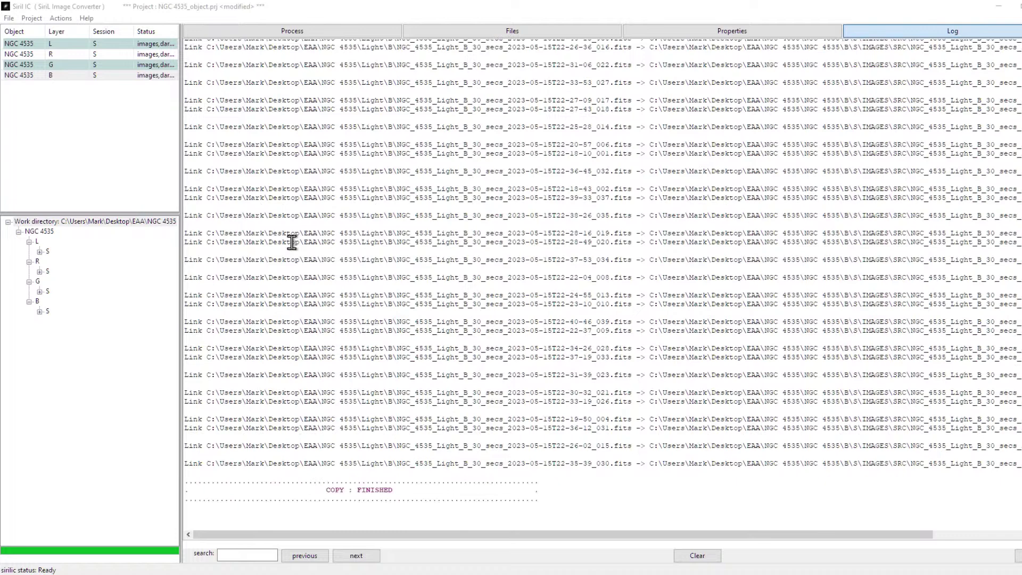
Run the Siril scripts on the newly linked images.
click(72, 19)
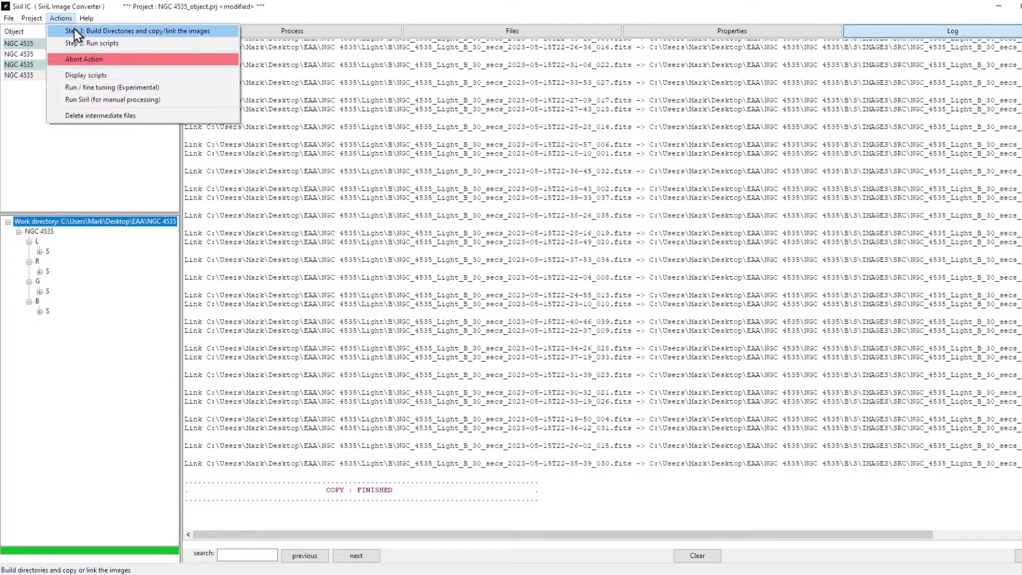
click(84, 43)
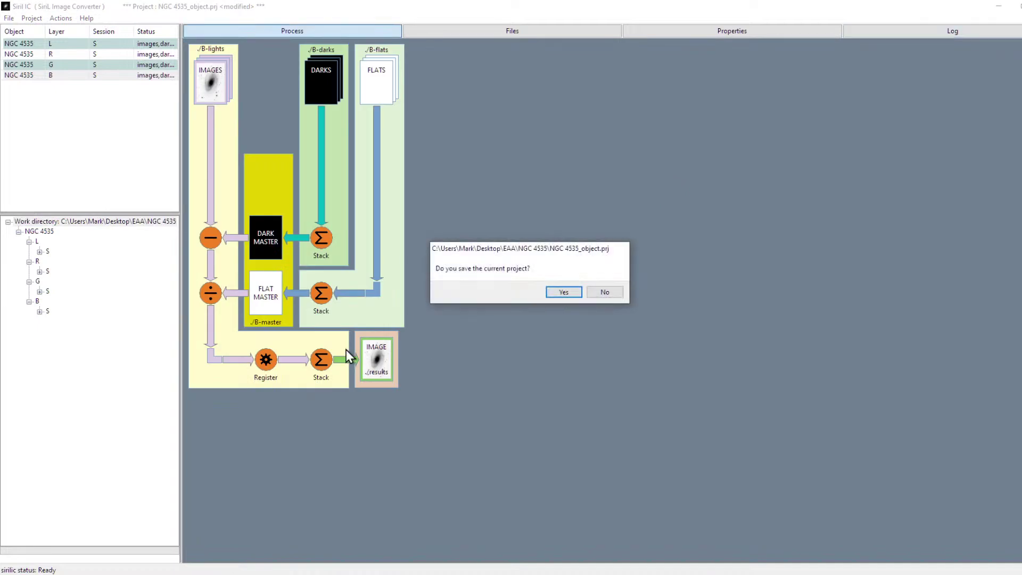
click(602, 291)
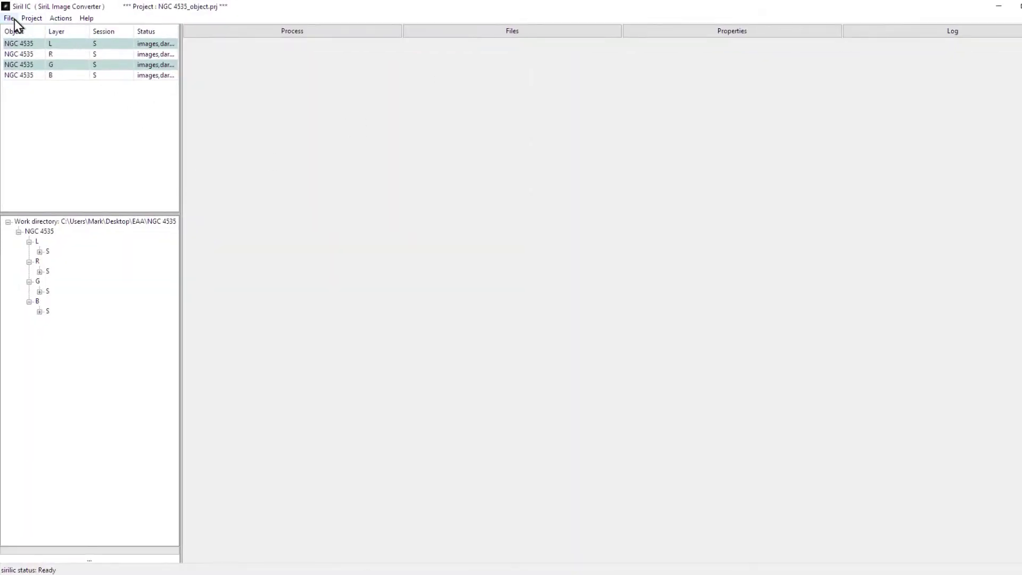
click(16, 20)
click(17, 31)
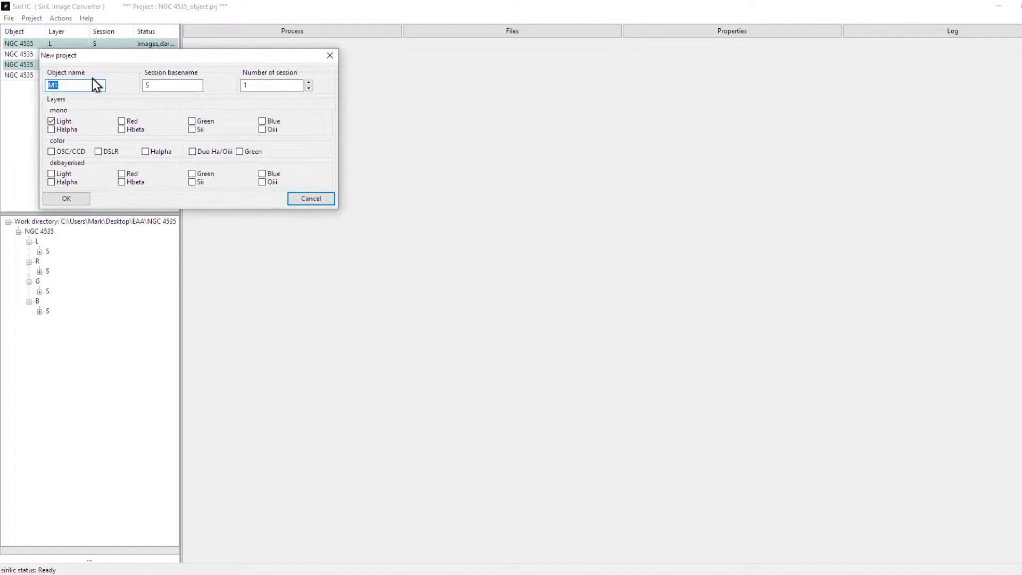
click(321, 201)
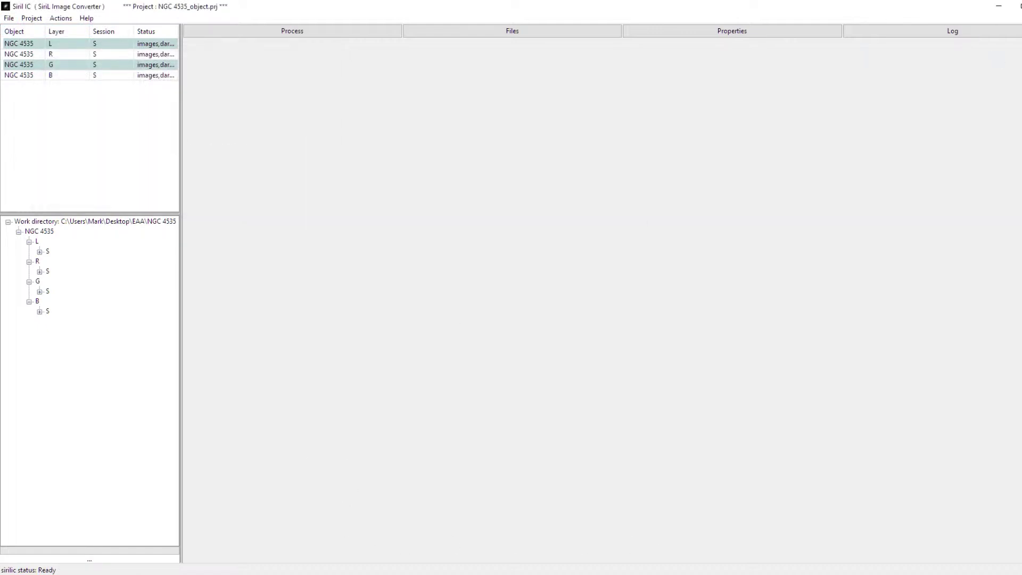
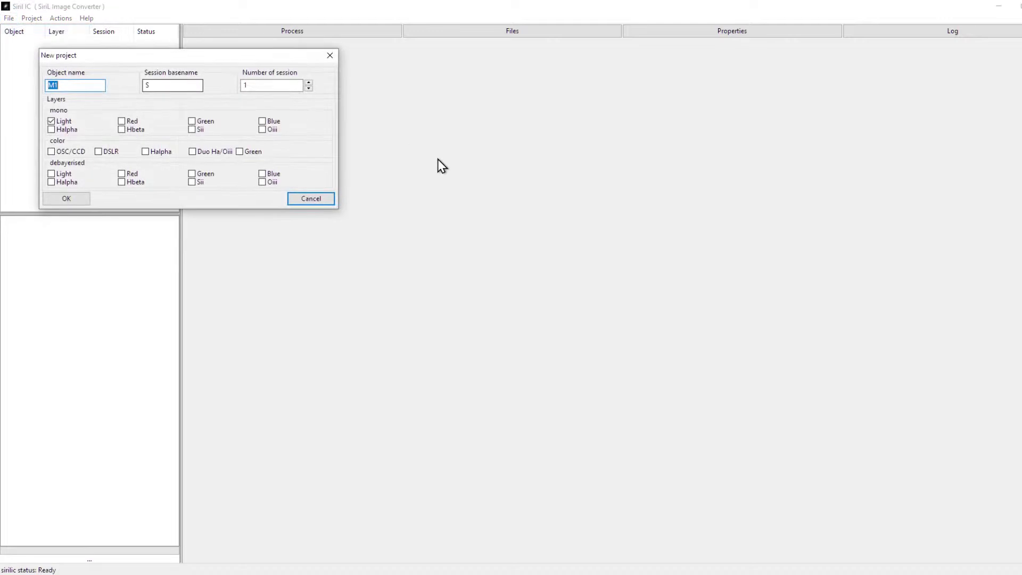
Create a new project for object NGC 4535 with the mono Light, Red, Green and Blue layers.
text(NGC 4535)
click(122, 121)
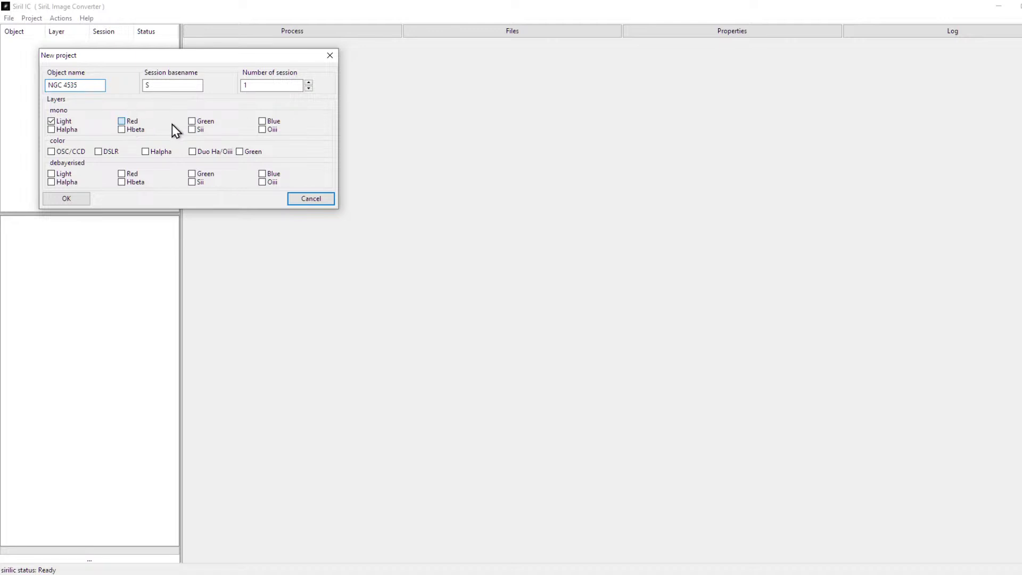
click(262, 122)
click(66, 201)
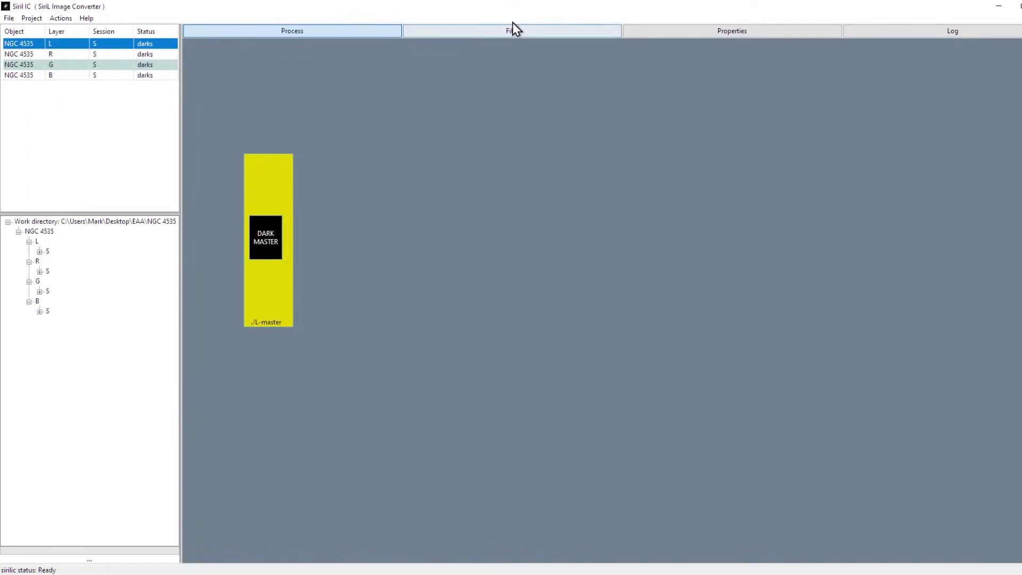
Fill the L layer's file lists with the light, dark and flat frames from the NGC 4535 folder, replacing the master dark.
click(771, 33)
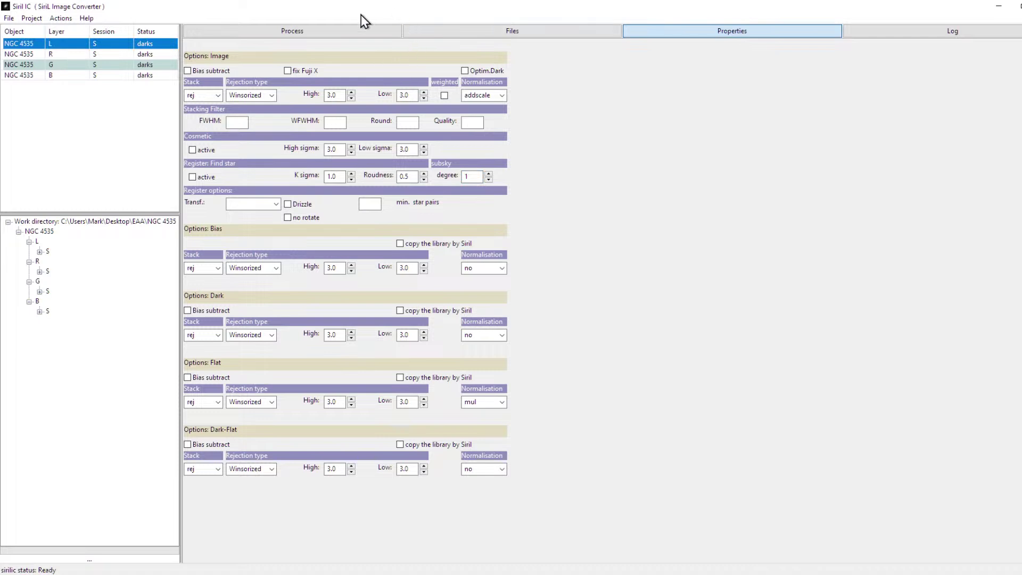
click(467, 33)
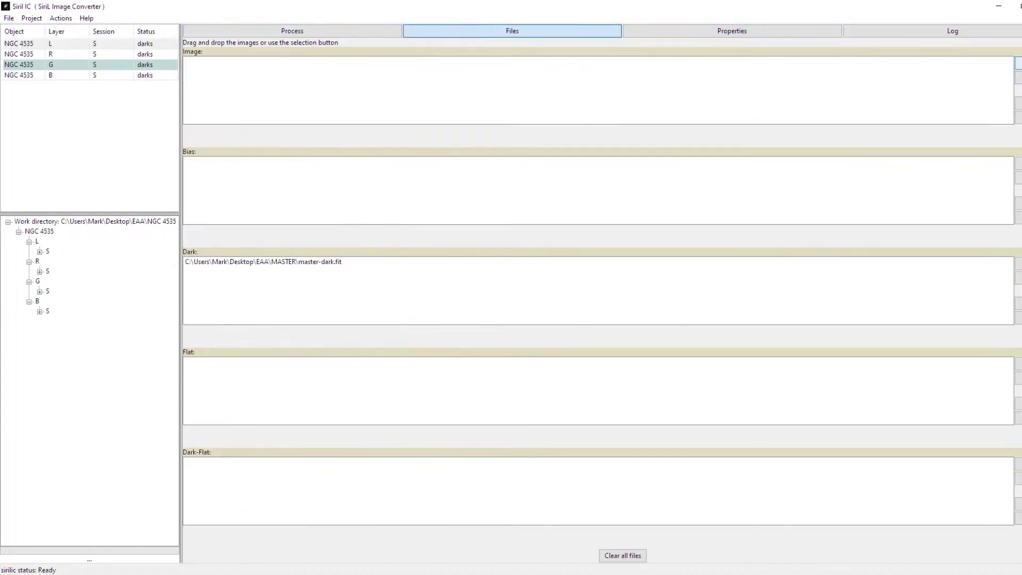
click(1018, 62)
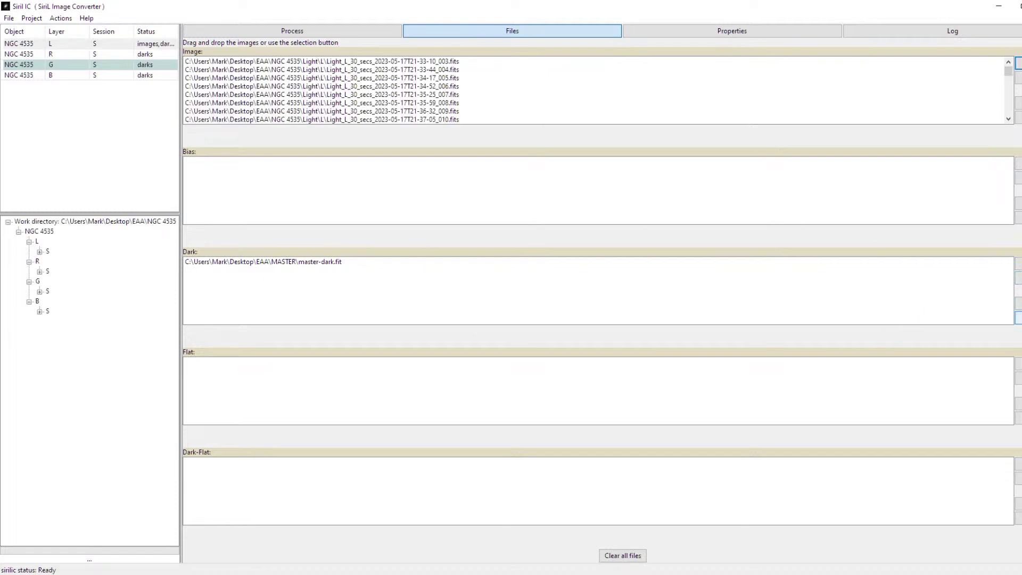
click(1017, 317)
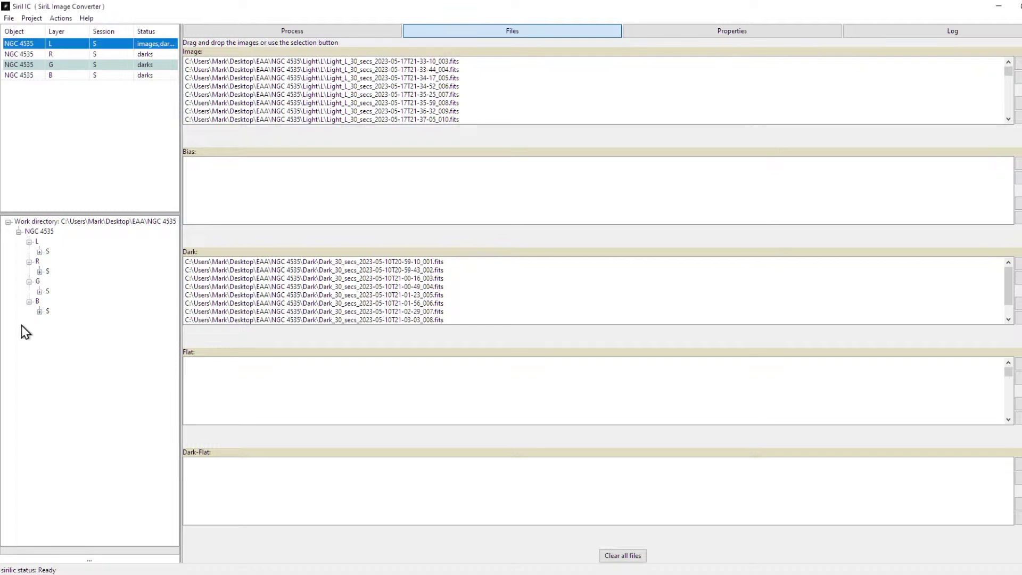
Load the R layer's lights from Light\R and flats from Camping WV Astro\Flat\R, replacing the master dark with the NGC 4535\Dark frames.
ctrl+click(117, 55)
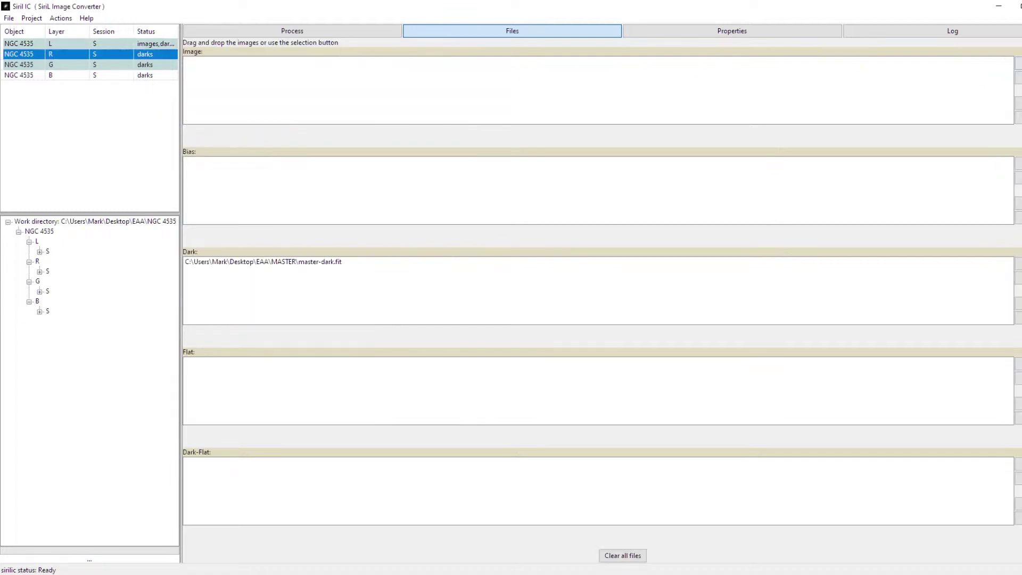
click(1017, 63)
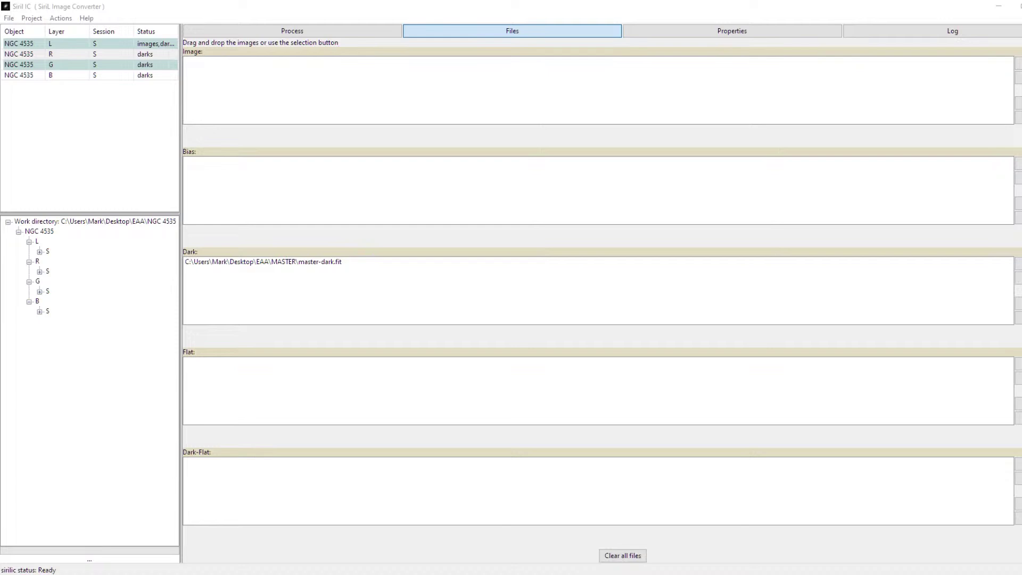
key(Return)
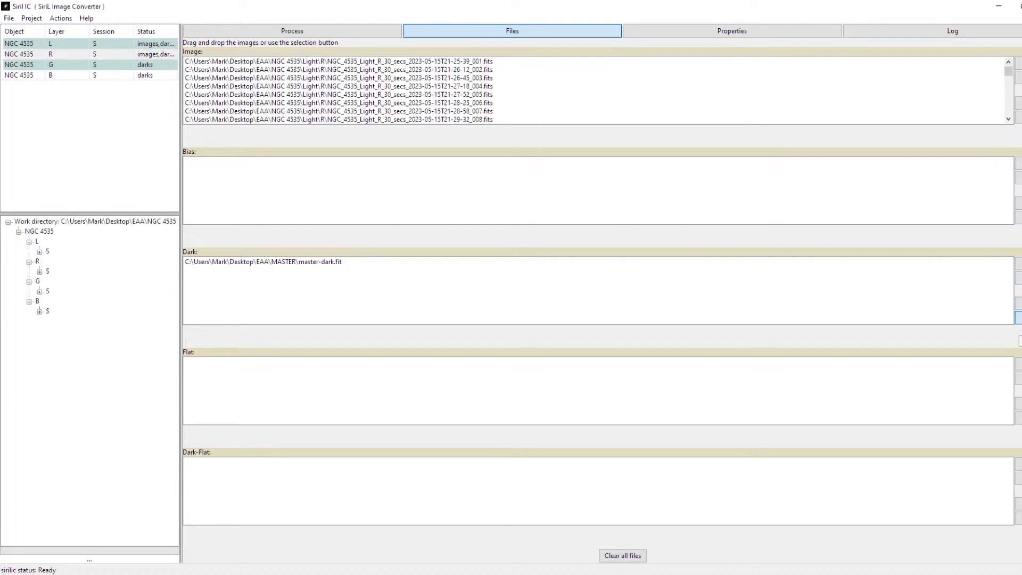
click(1017, 291)
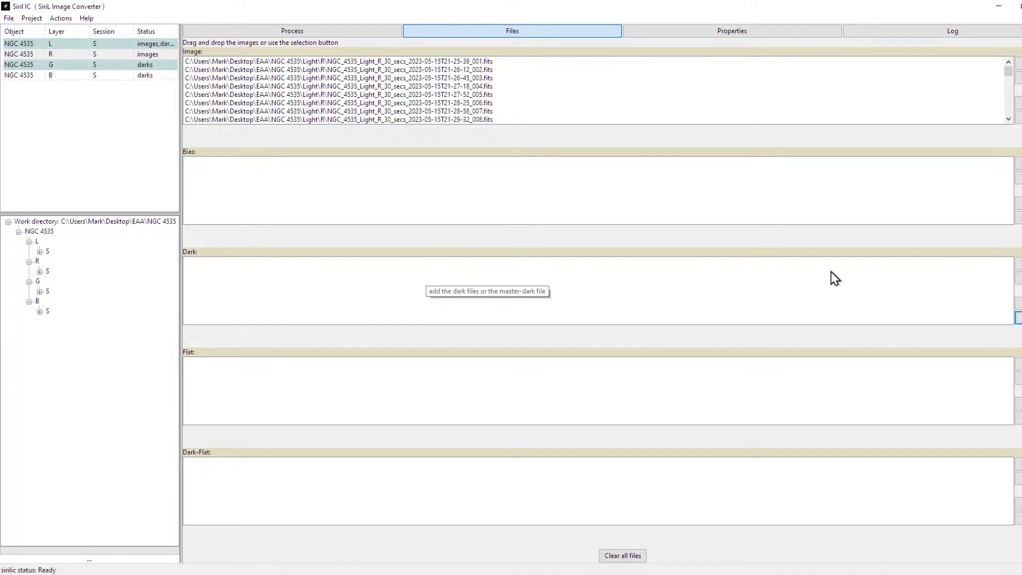
click(1018, 263)
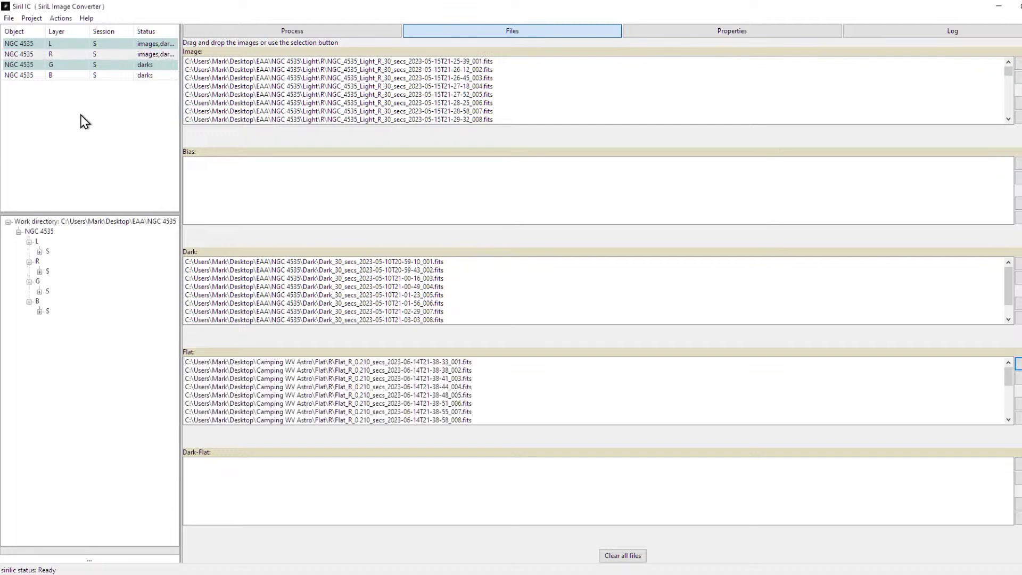
Load the G layer's lights from Light\G and flats from Camping WV Astro\Flat\G, replacing the master dark with the NGC 4535\Dark frames.
click(78, 67)
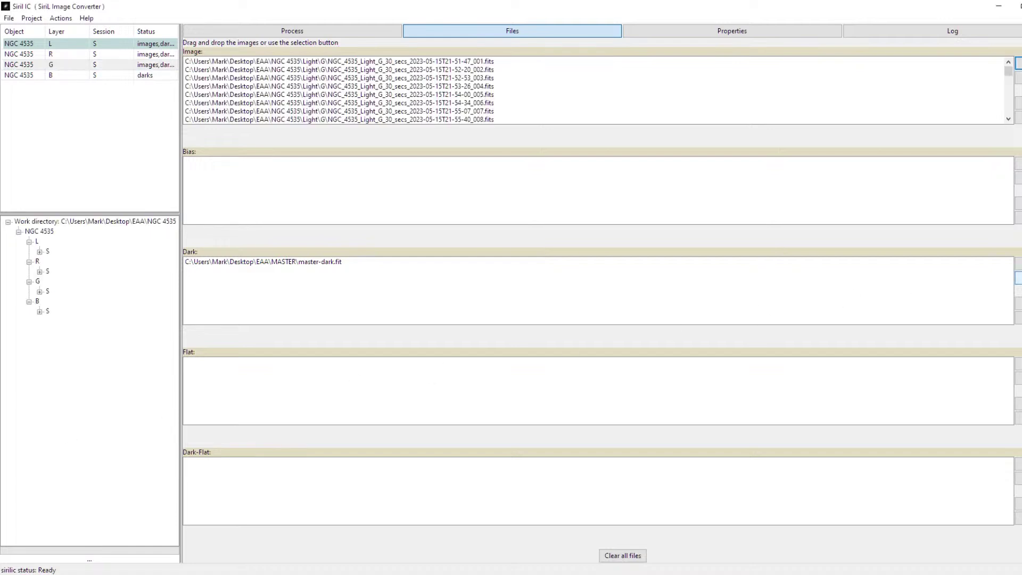
click(104, 65)
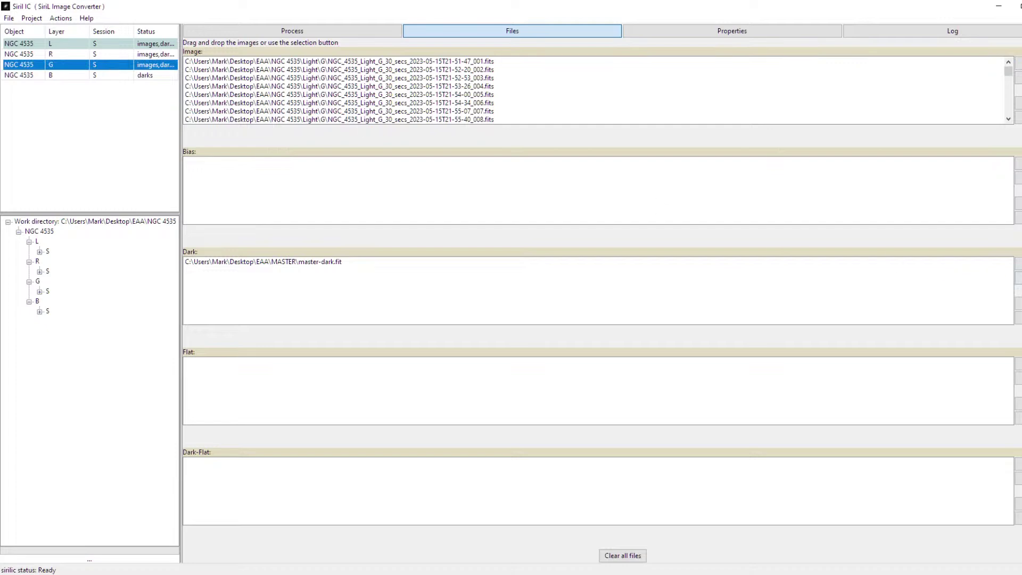
click(143, 54)
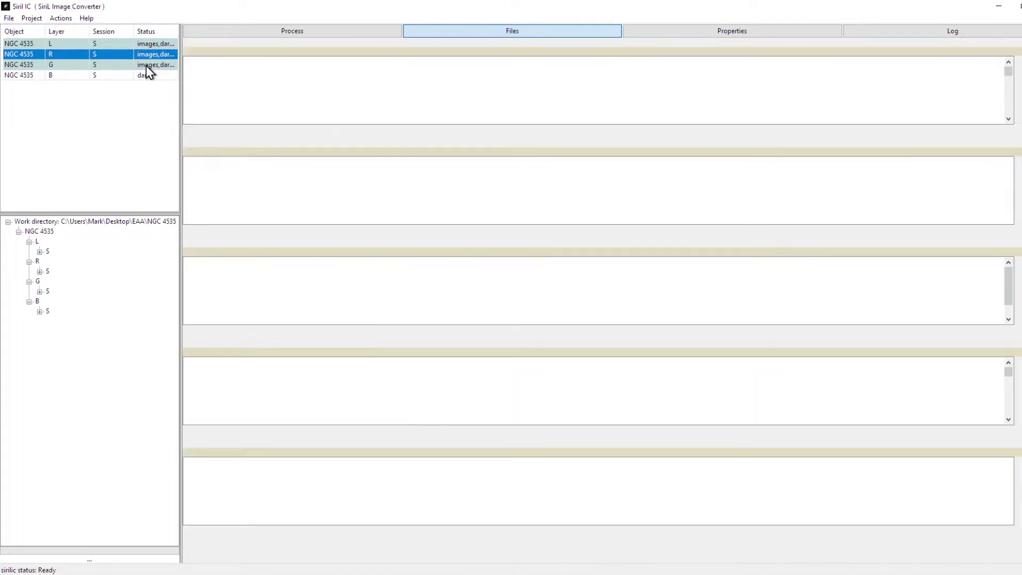
click(145, 65)
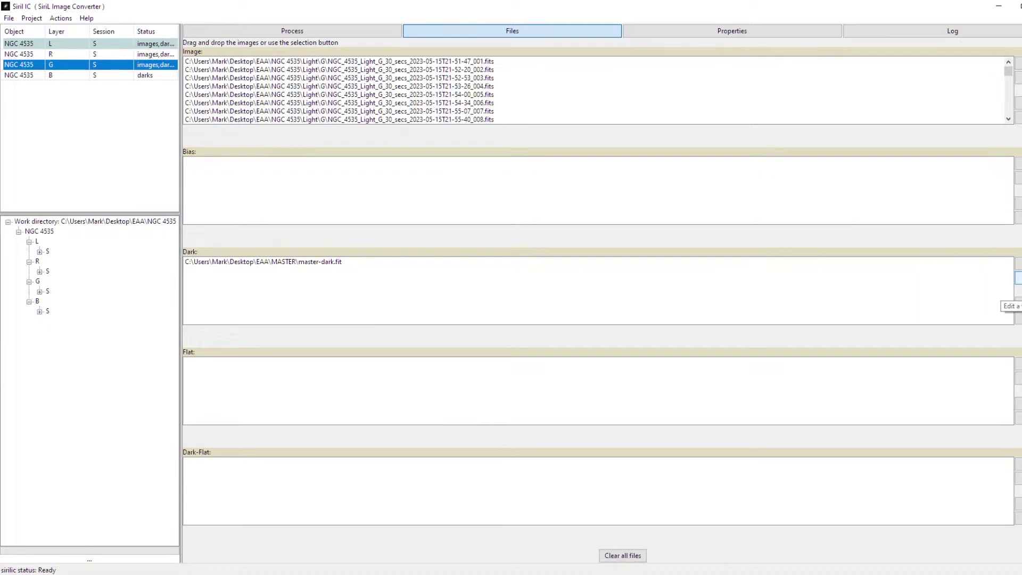
click(997, 318)
click(1017, 317)
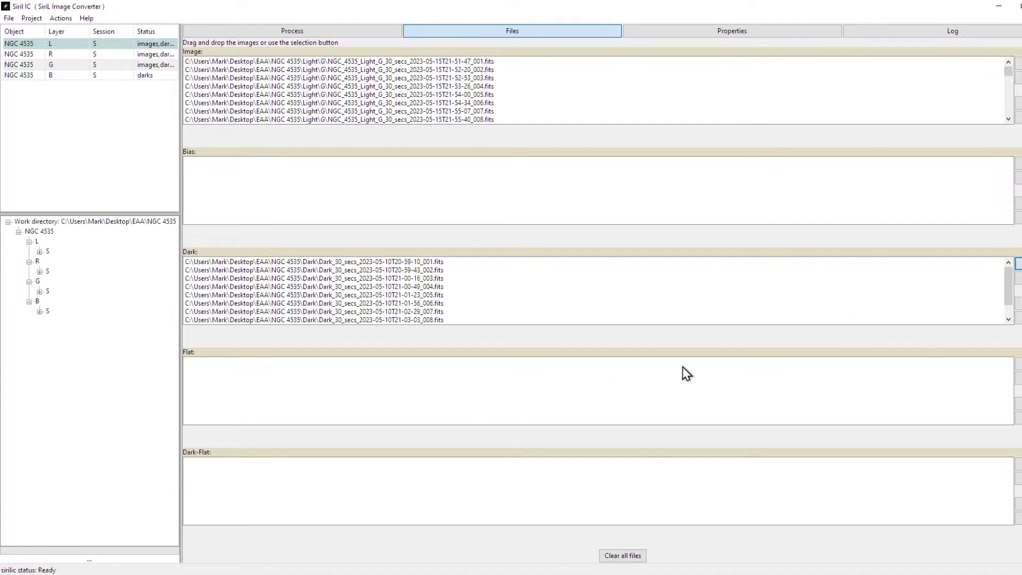
click(1018, 363)
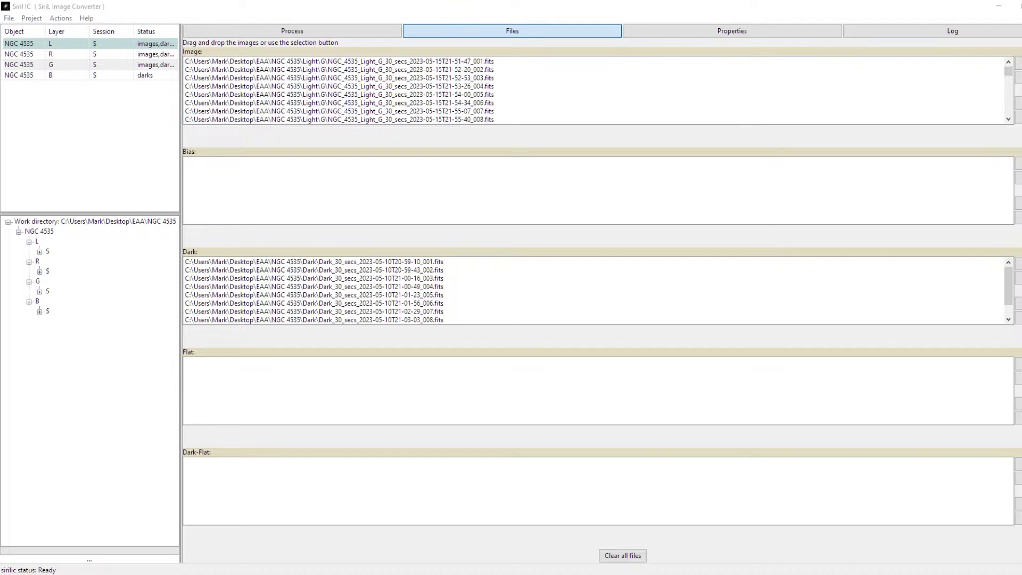
click(419, 312)
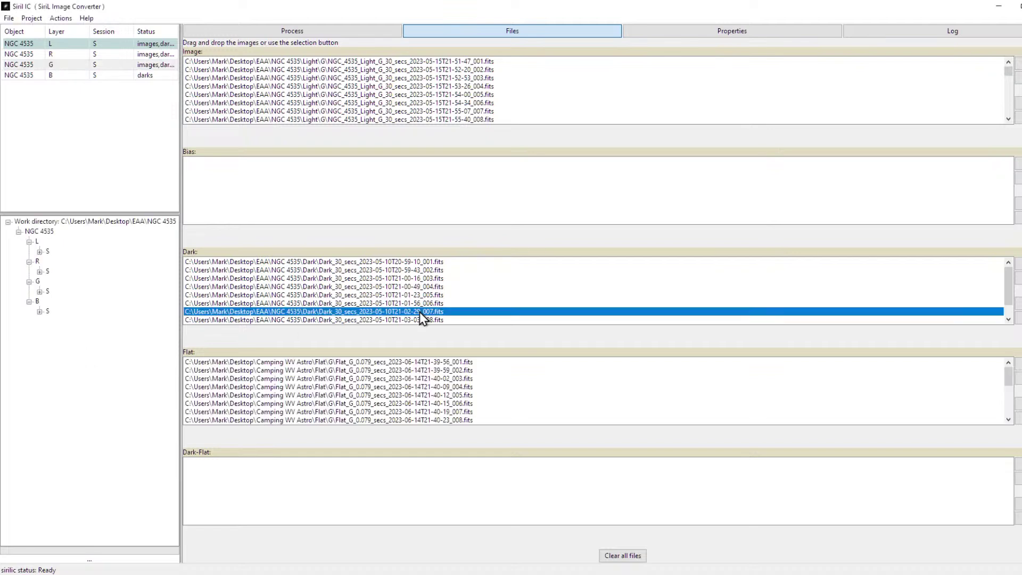
click(404, 317)
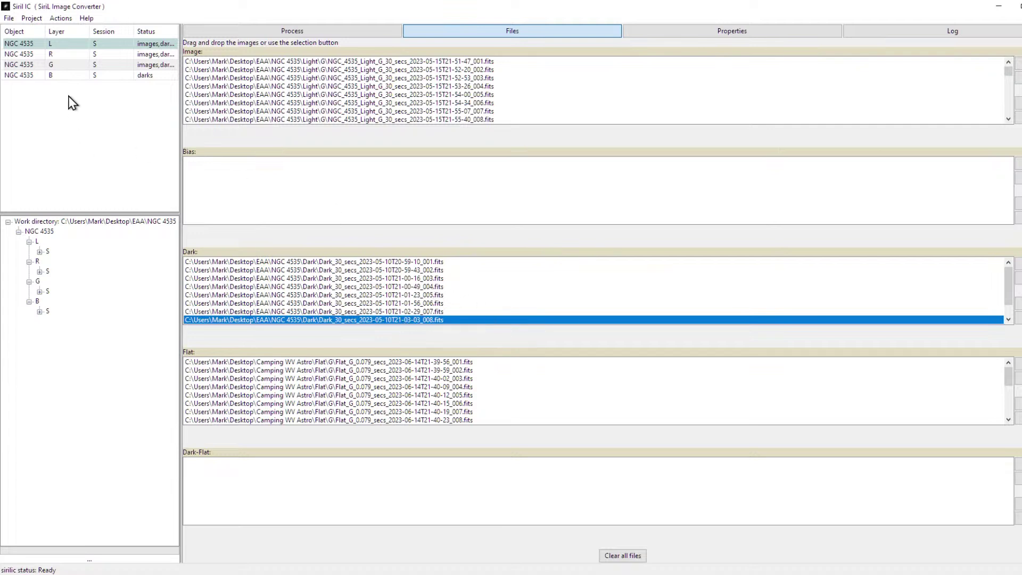
Load the B layer's lights from Light\B and flats from Camping WV Astro\Flat\B, replacing the master dark with the NGC 4535\Dark frames.
click(69, 76)
click(1018, 63)
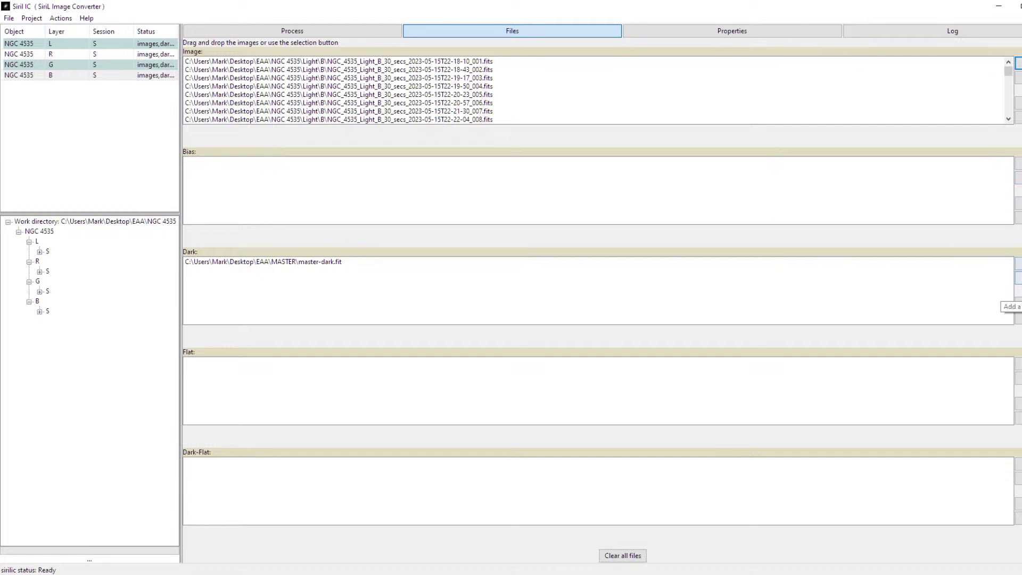
click(1018, 317)
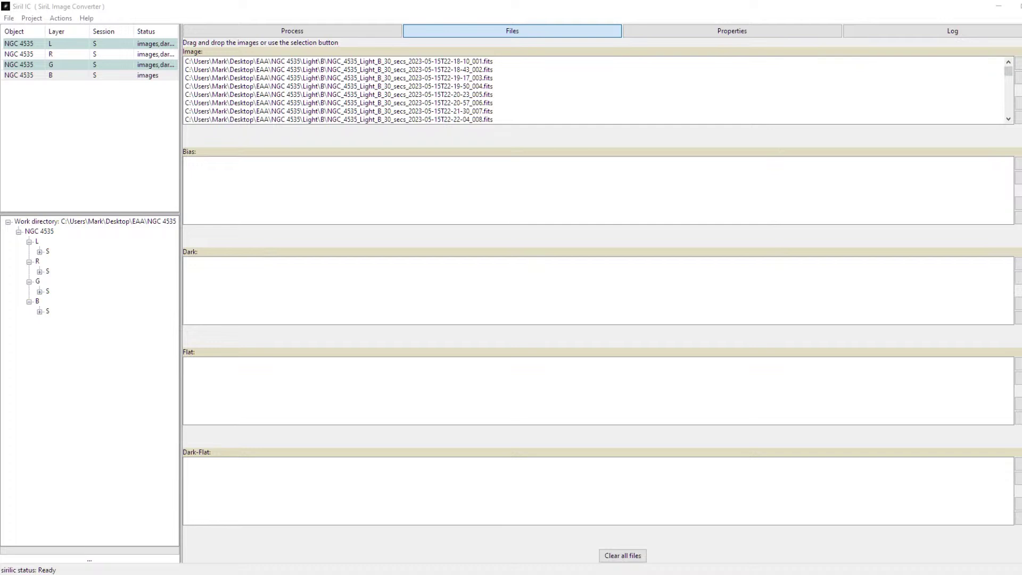
click(488, 215)
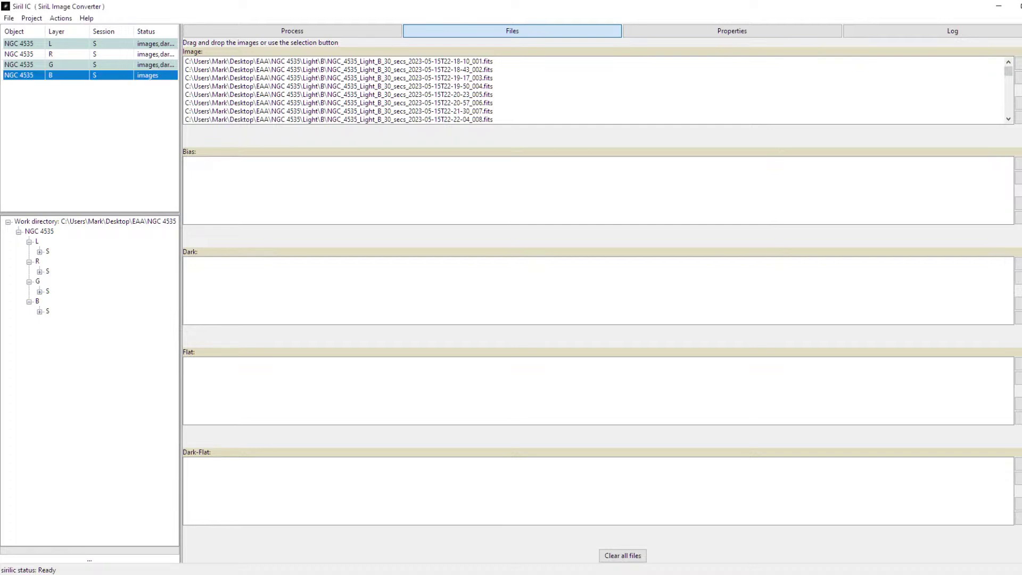
click(1017, 366)
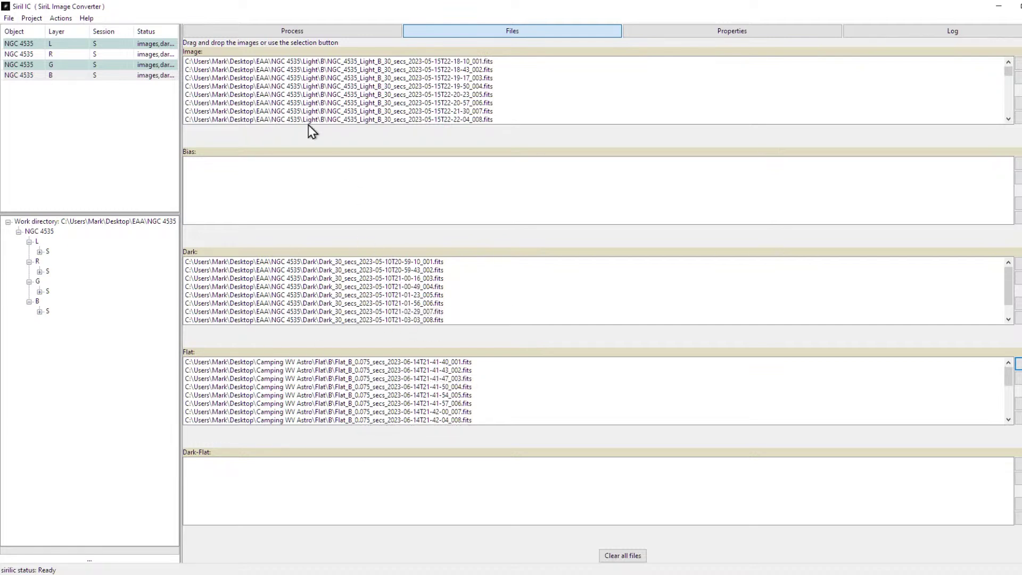
Check the G, R and L layers' file lists and the project's global properties, closing the properties without changes.
click(139, 64)
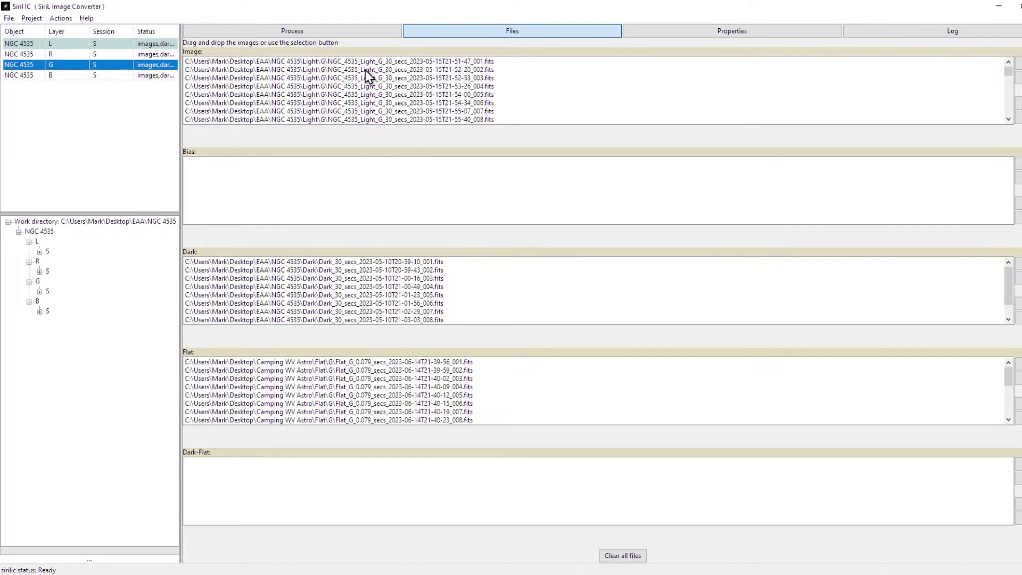
click(78, 54)
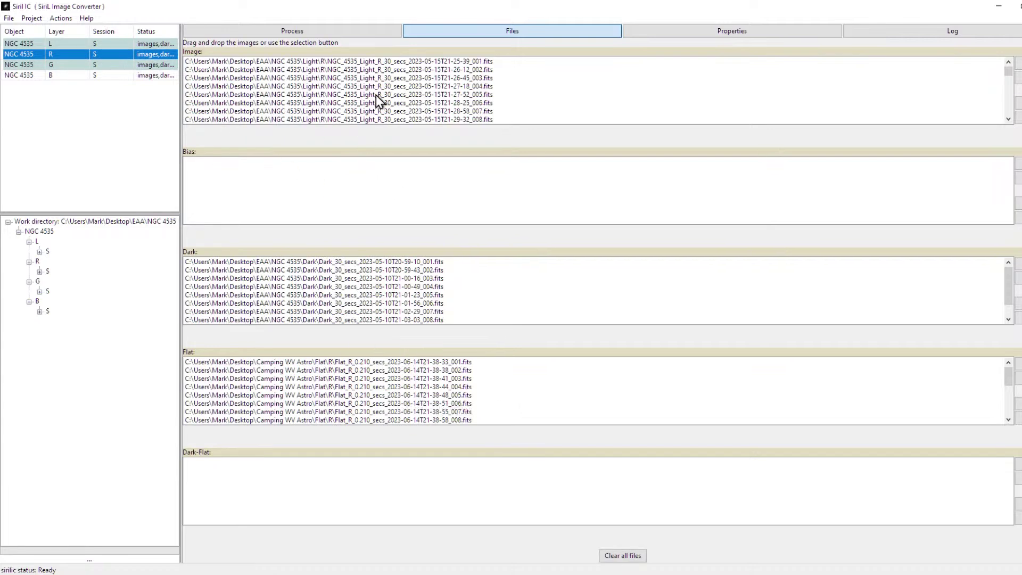
key(Up)
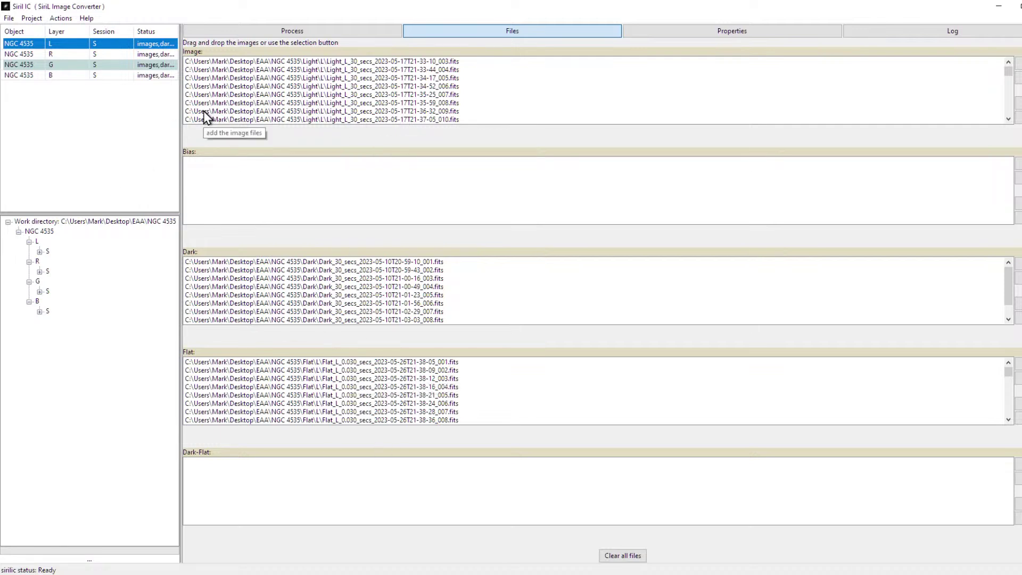
click(33, 19)
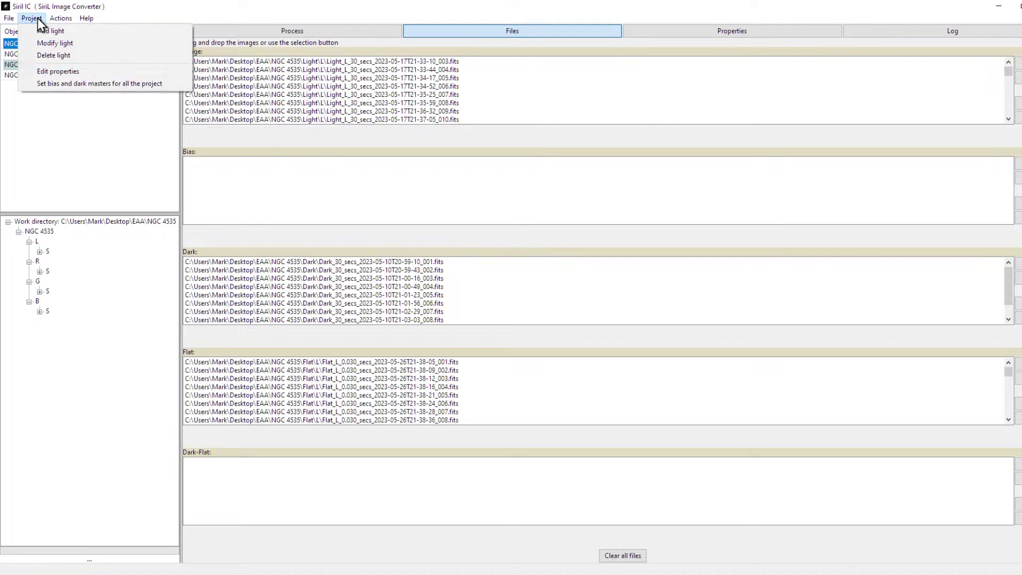
click(53, 73)
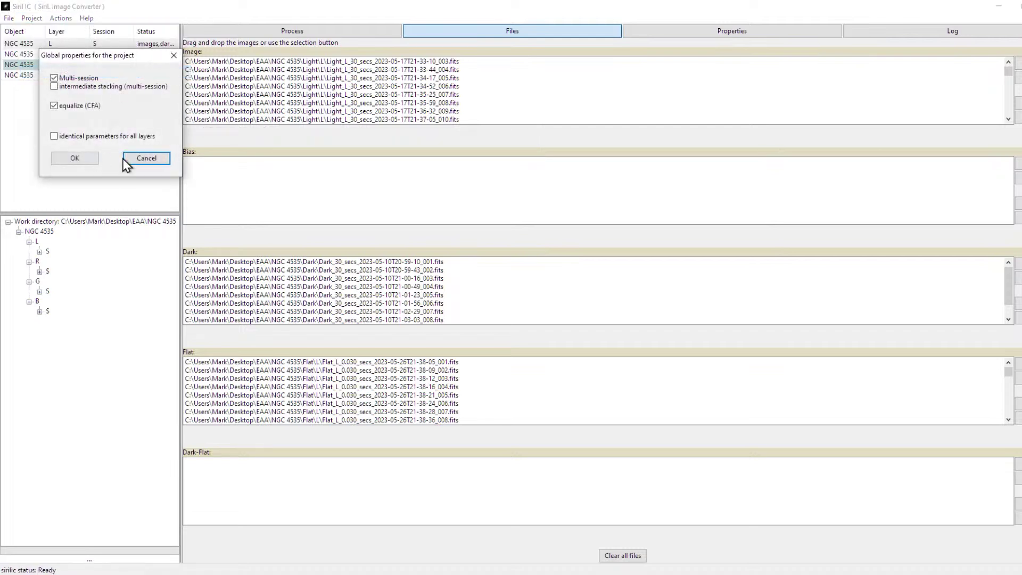
click(147, 158)
Apply the default bias and dark masters setting to the whole project, and check the process diagrams of the L and R layers.
click(31, 19)
click(59, 85)
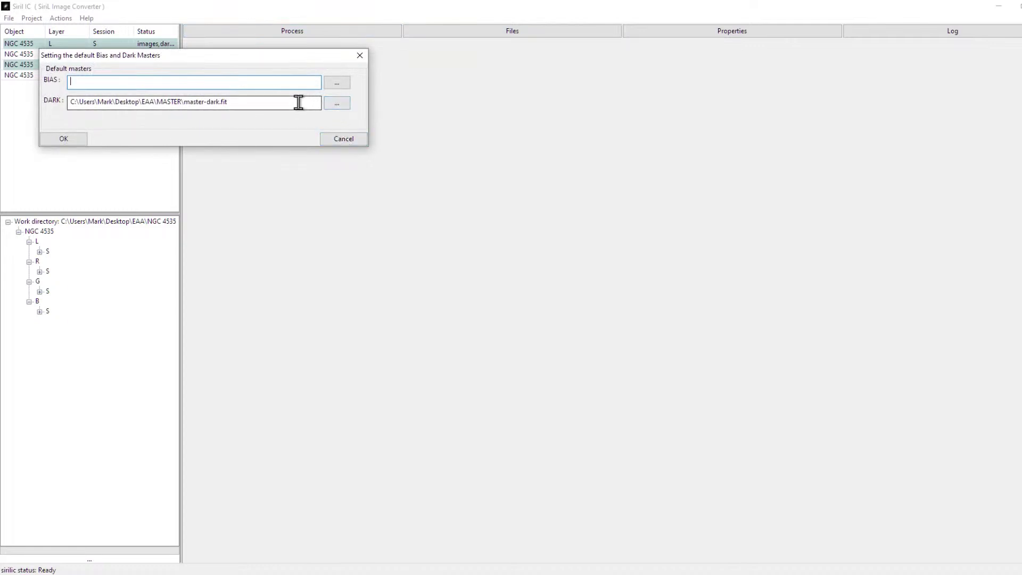
click(60, 137)
click(108, 46)
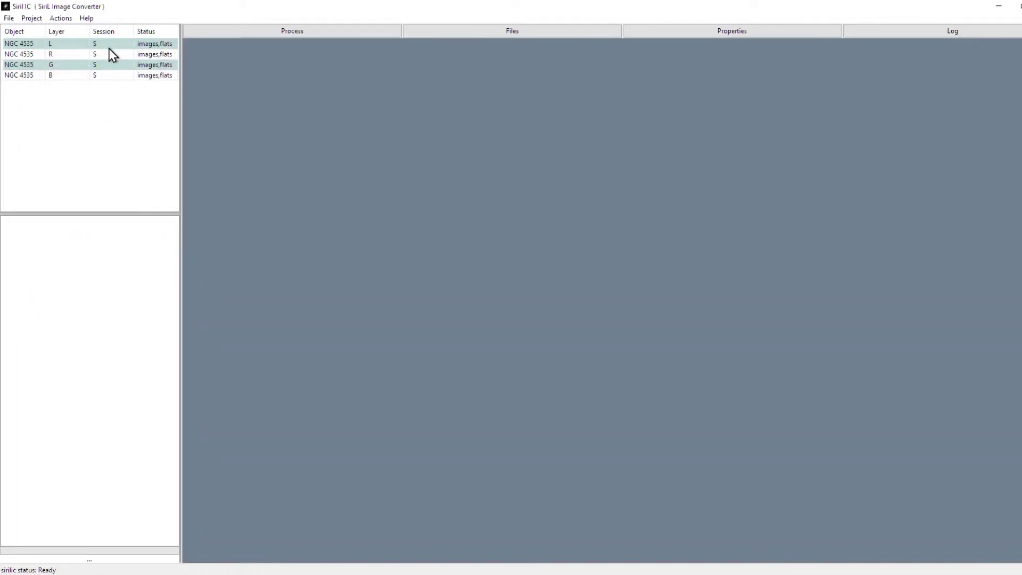
click(115, 54)
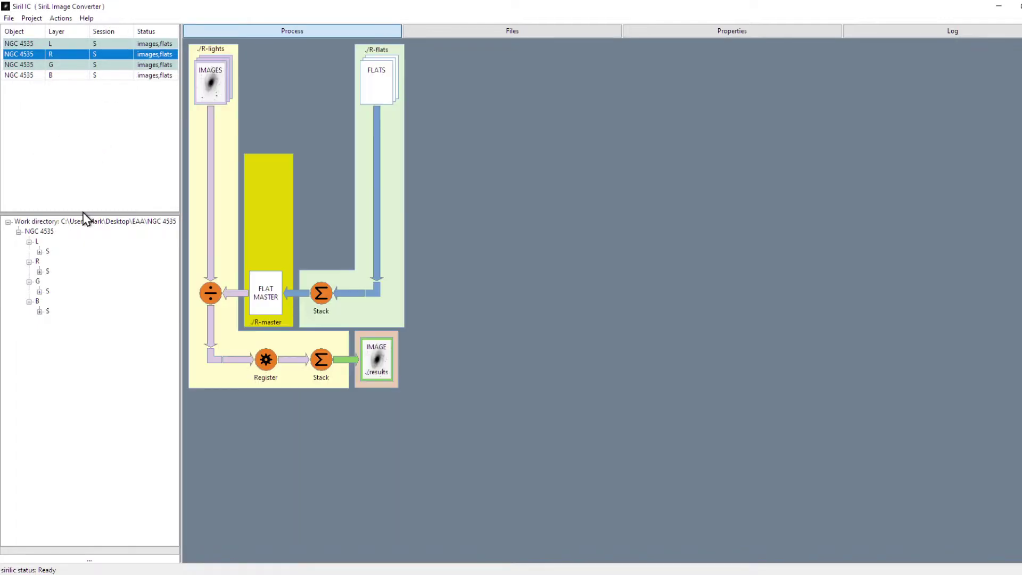
Load the dark frames from NGC 4535\Dark into the L, R, G and B layers.
click(481, 33)
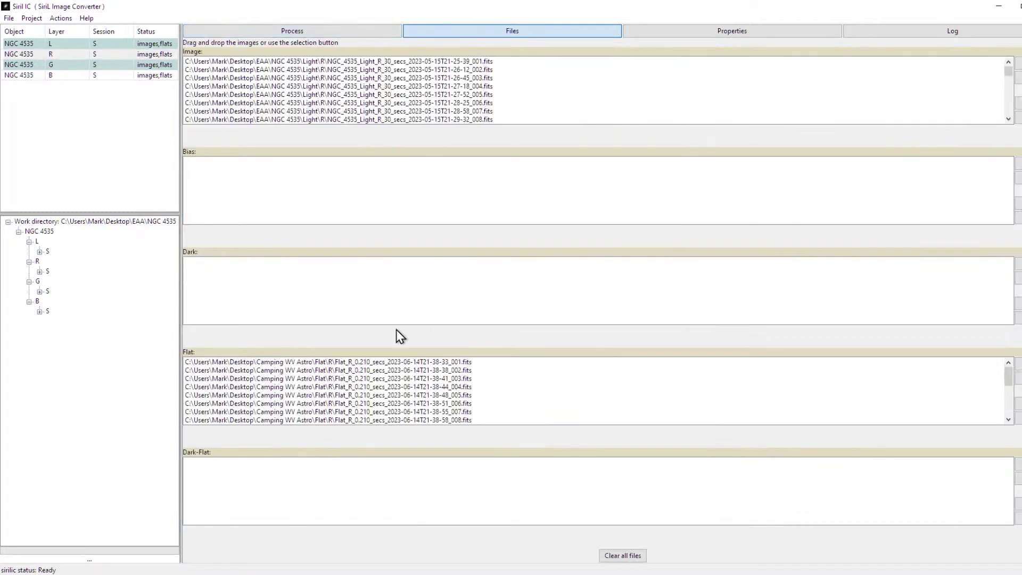
click(86, 44)
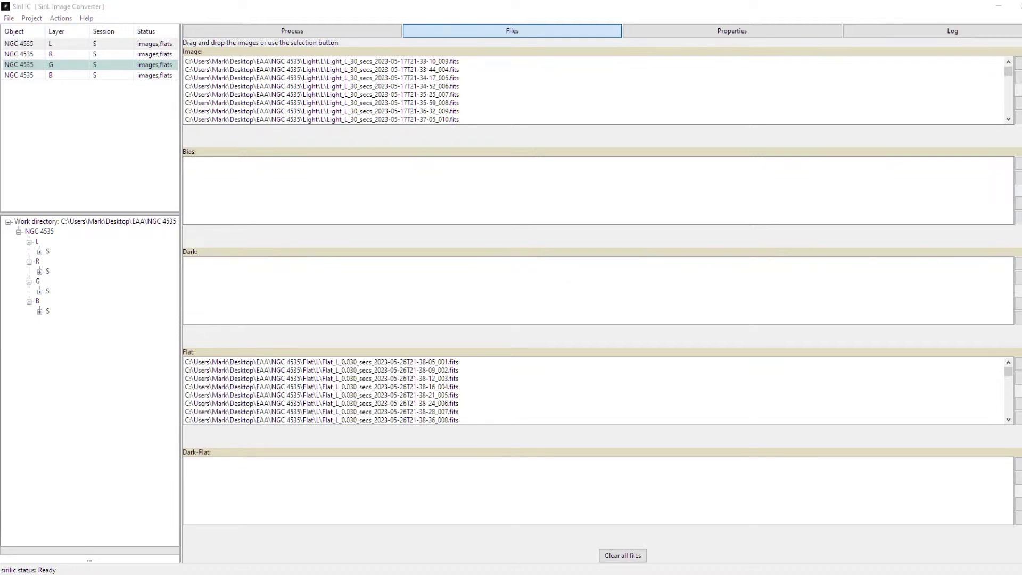
click(34, 55)
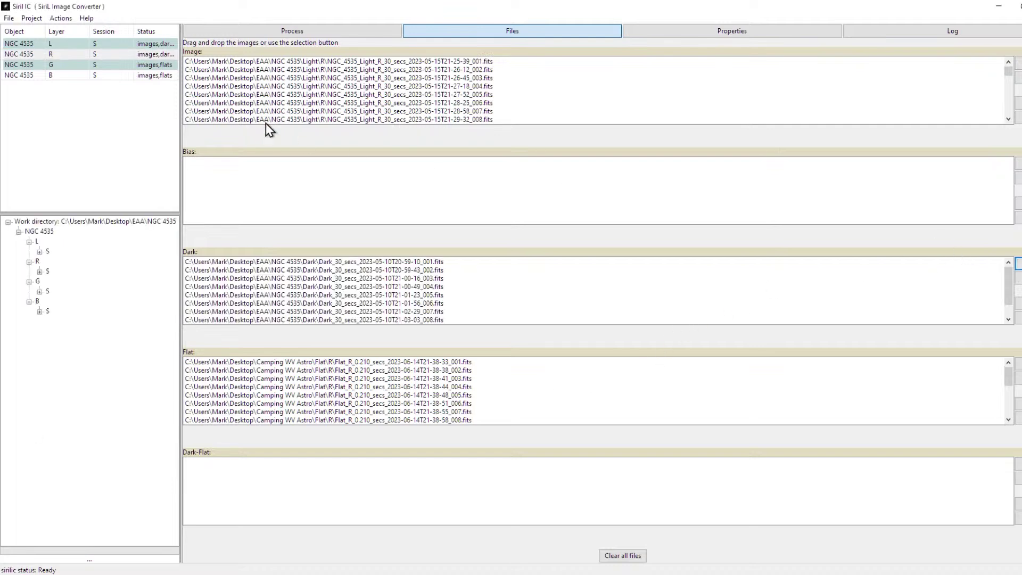
click(140, 66)
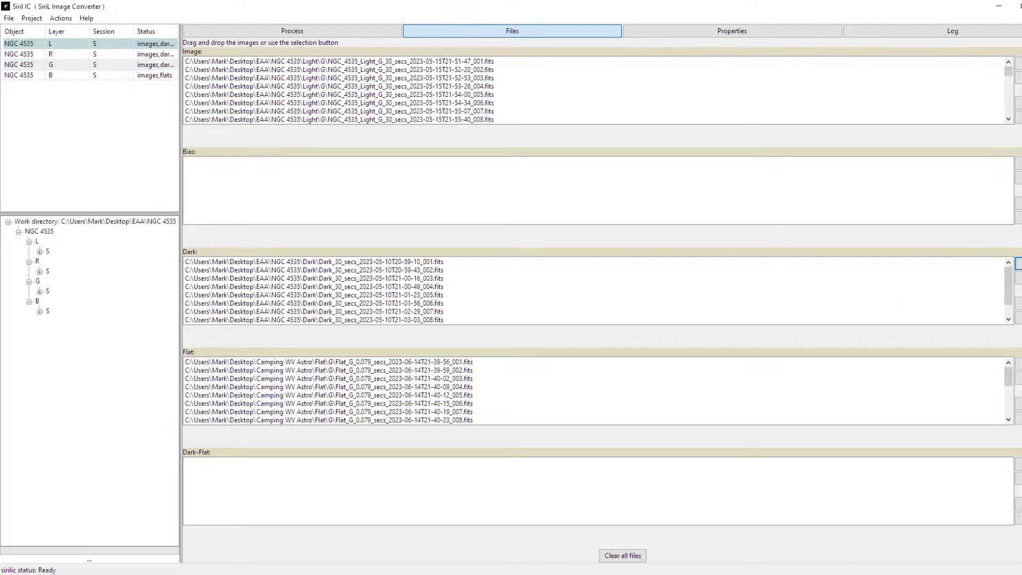
click(133, 78)
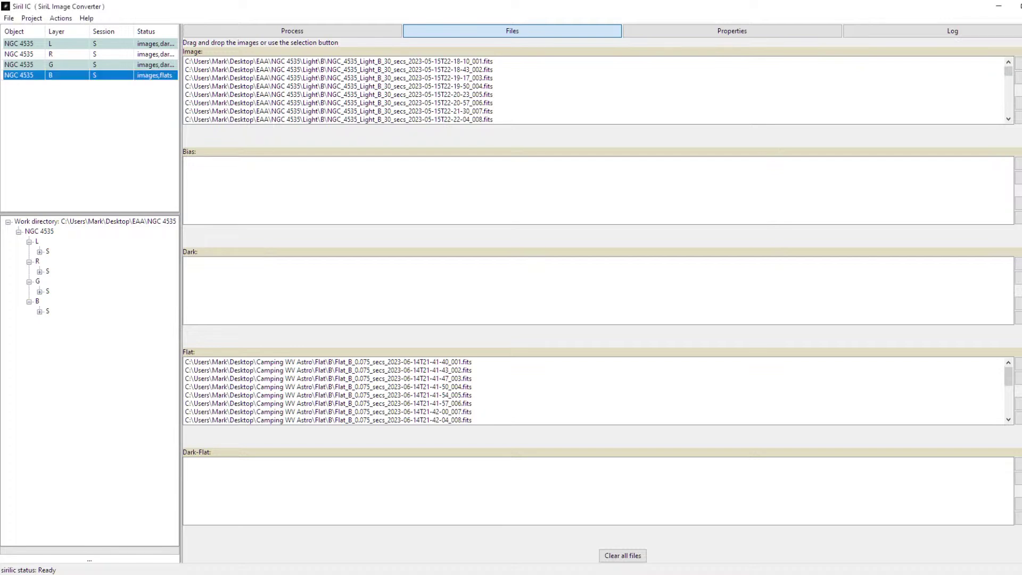
drag(358, 357, 939, 293)
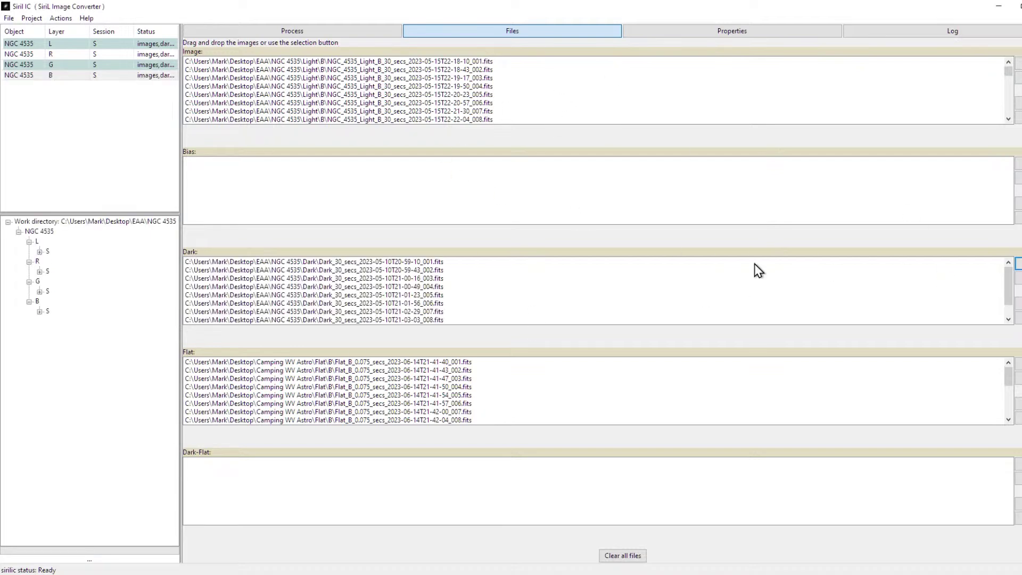
Check the B and R layers' file lists, and build the project directories with the images copied or linked.
click(70, 75)
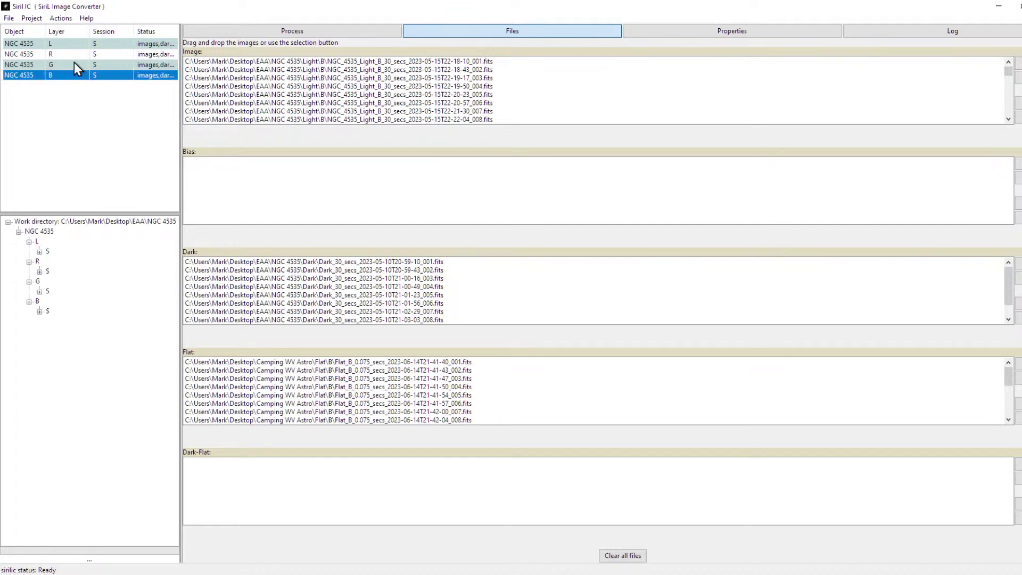
click(71, 54)
click(62, 19)
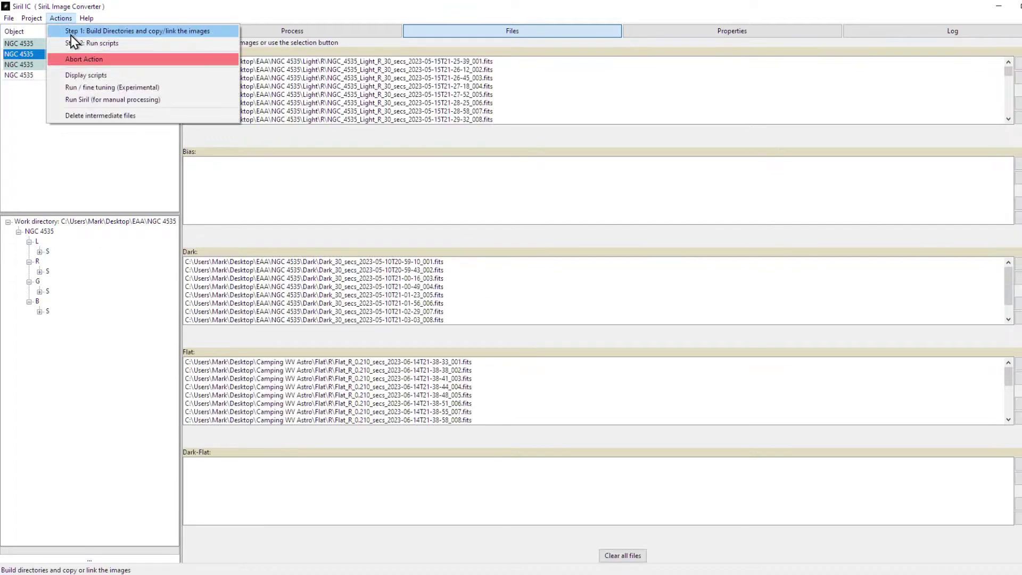
click(69, 32)
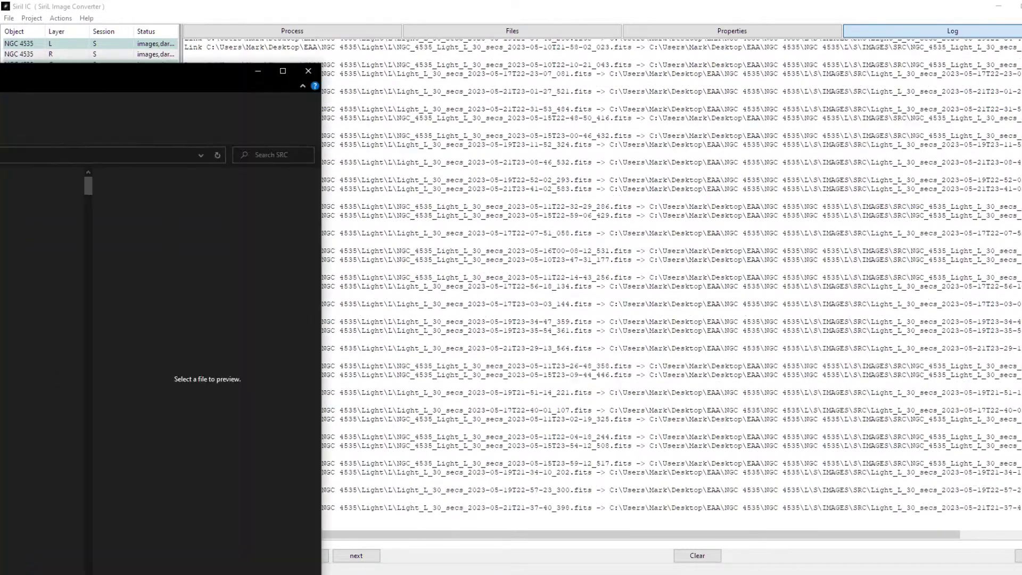
Check in File Explorer how the L layer's IMAGES\SRC folder fills with linked lights, refreshing the listing, and return to Sirilic.
drag(0, 78, 494, 1)
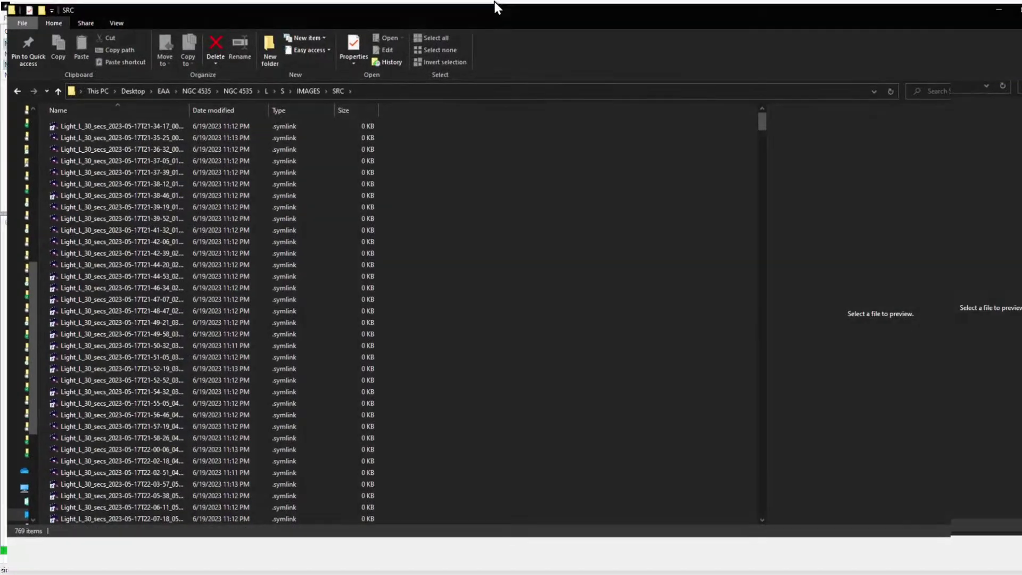
click(955, 89)
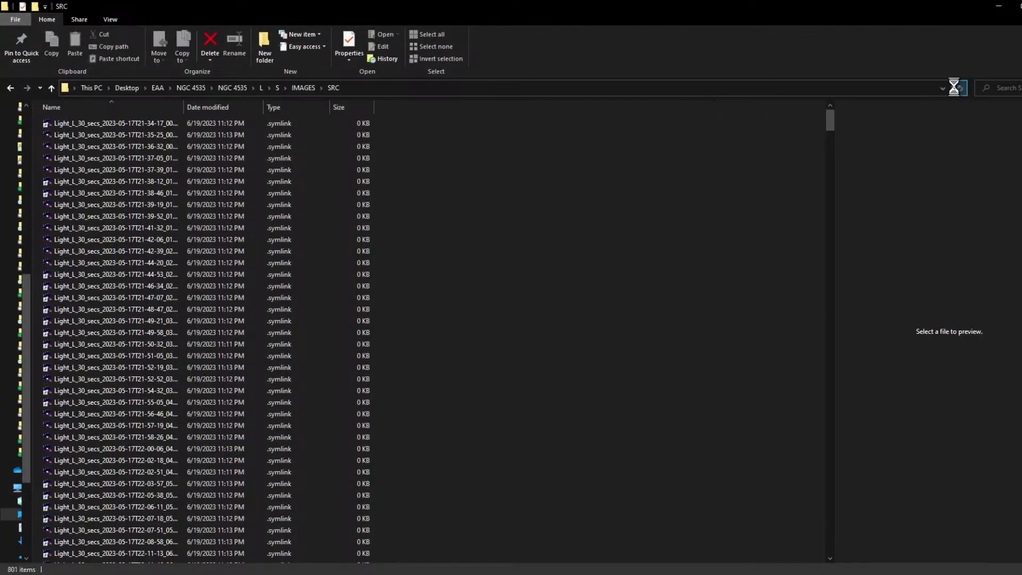
drag(828, 119, 810, 546)
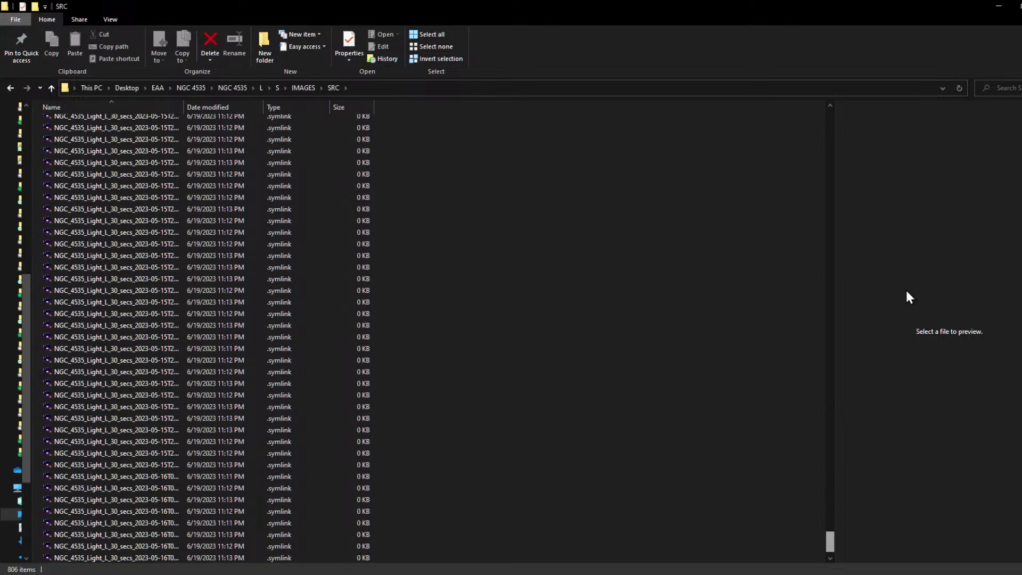
click(959, 88)
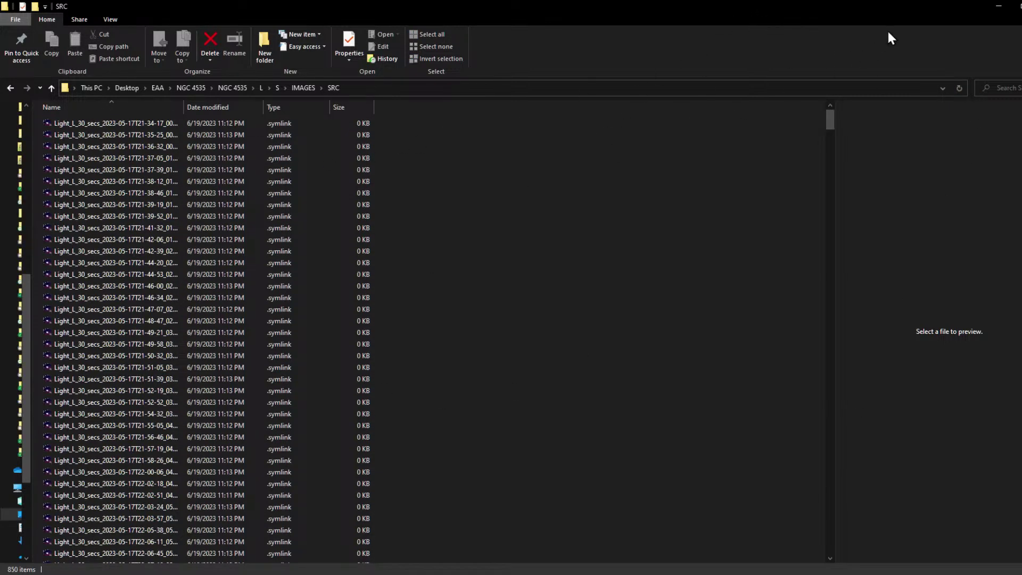
drag(863, 25, 576, 112)
key(alt+Tab)
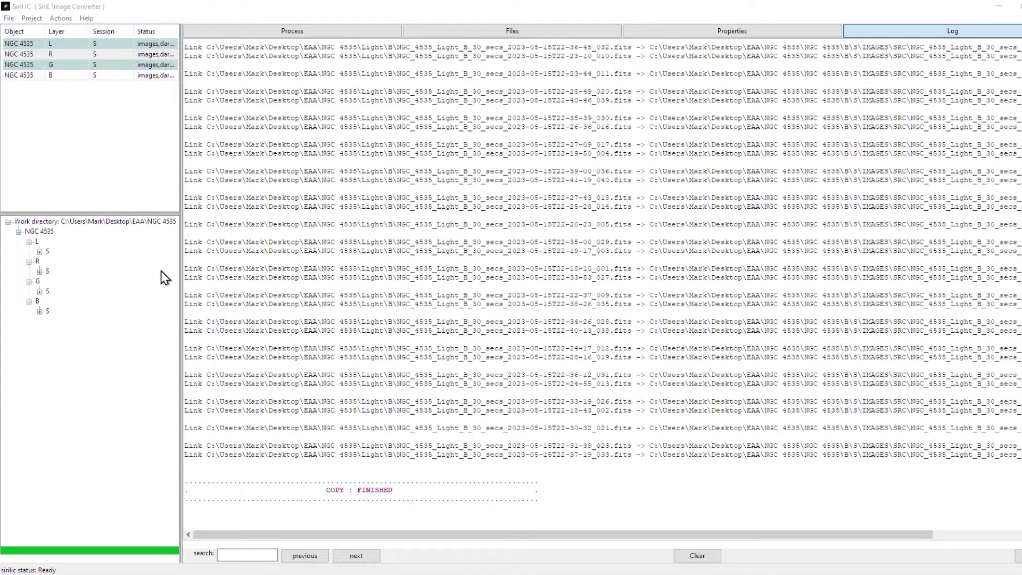
Run the project's preprocessing scripts.
click(431, 245)
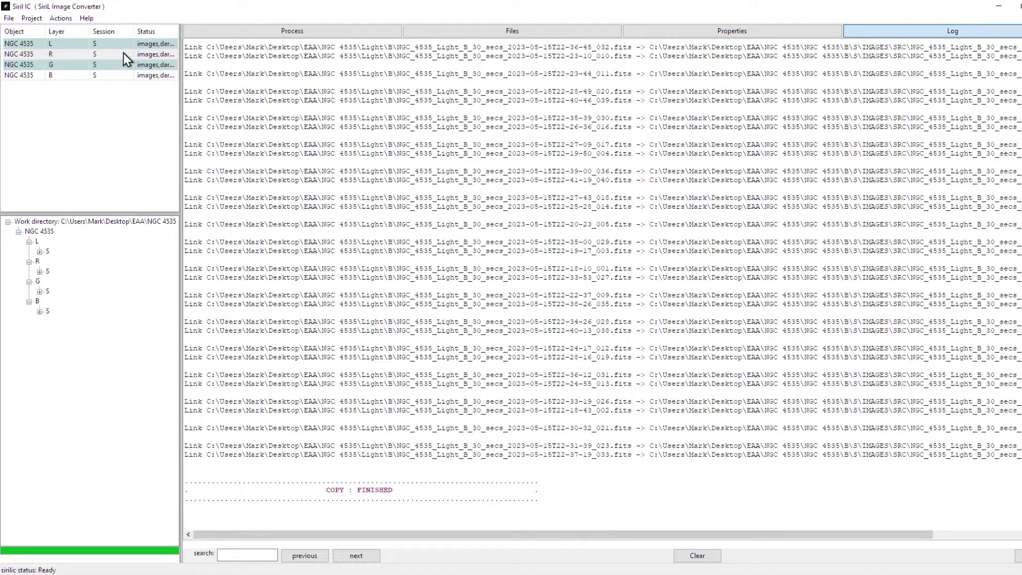
click(62, 19)
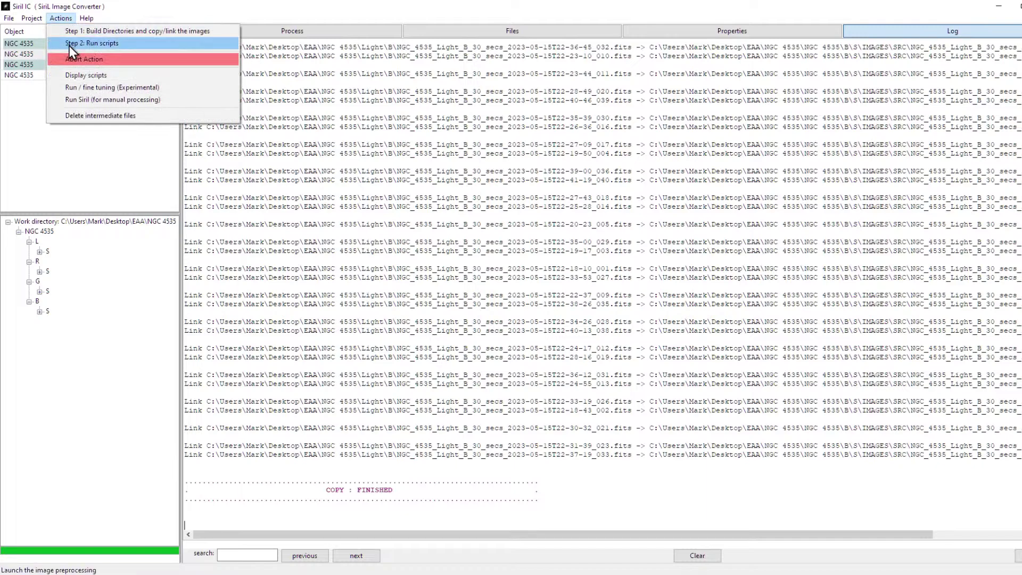
click(70, 46)
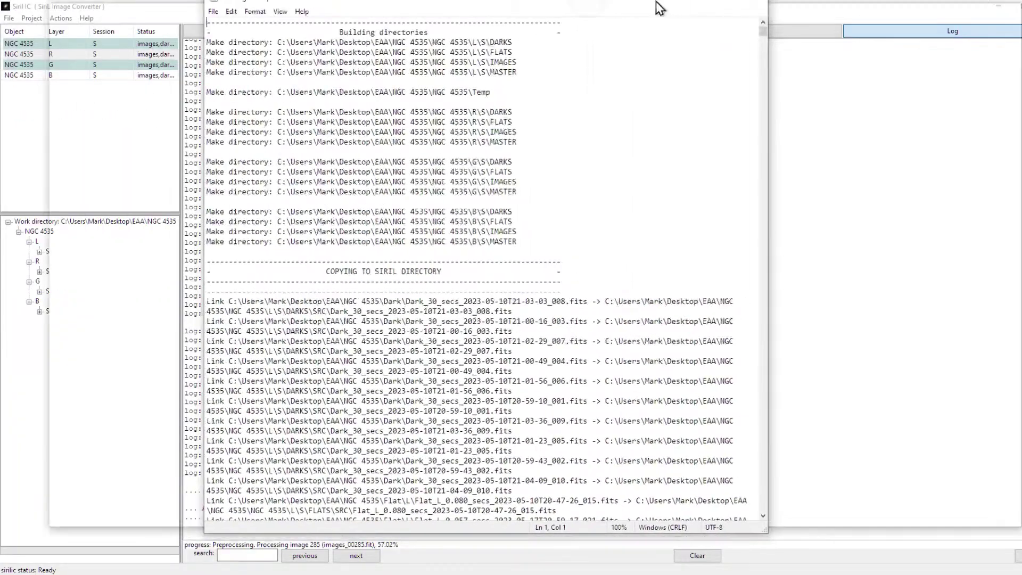
Switch to sirilic.log in Notepad, maximize it, and examine the FITS entries at the end of the script run.
double_click(662, 7)
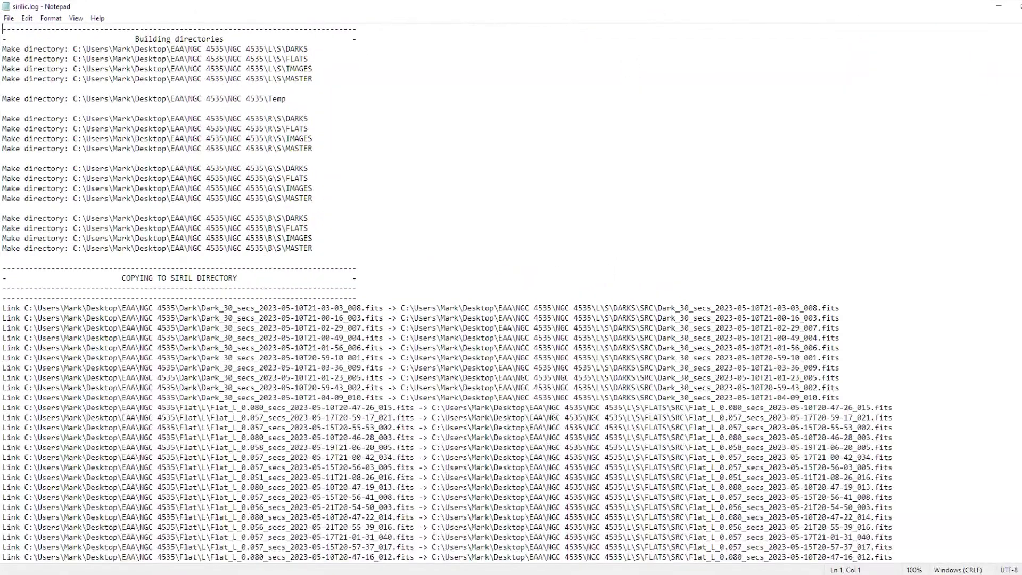
drag(1021, 37, 1021, 556)
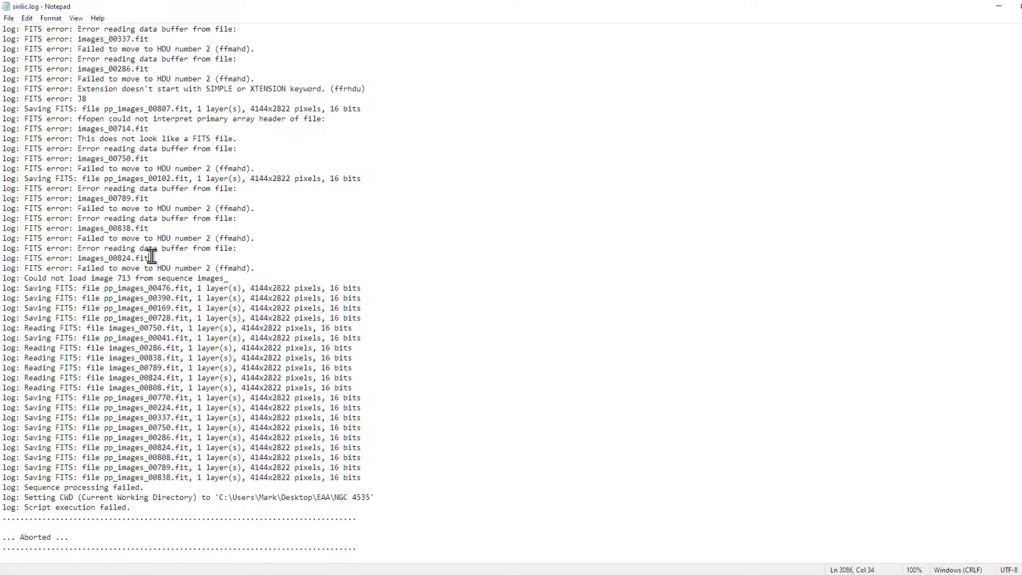
drag(149, 259, 3, 258)
scroll(176, 242, up, 3)
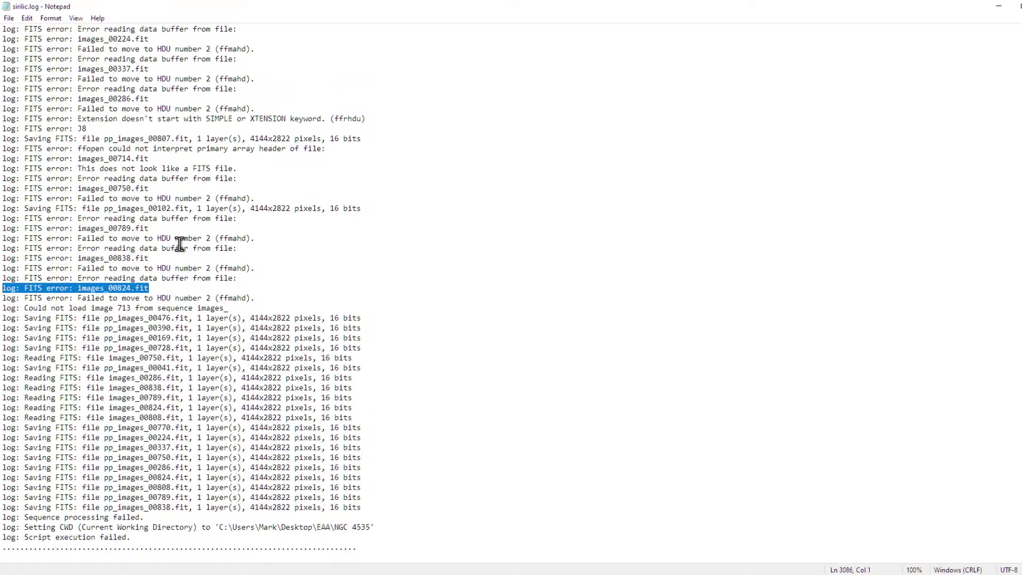
scroll(181, 245, up, 15)
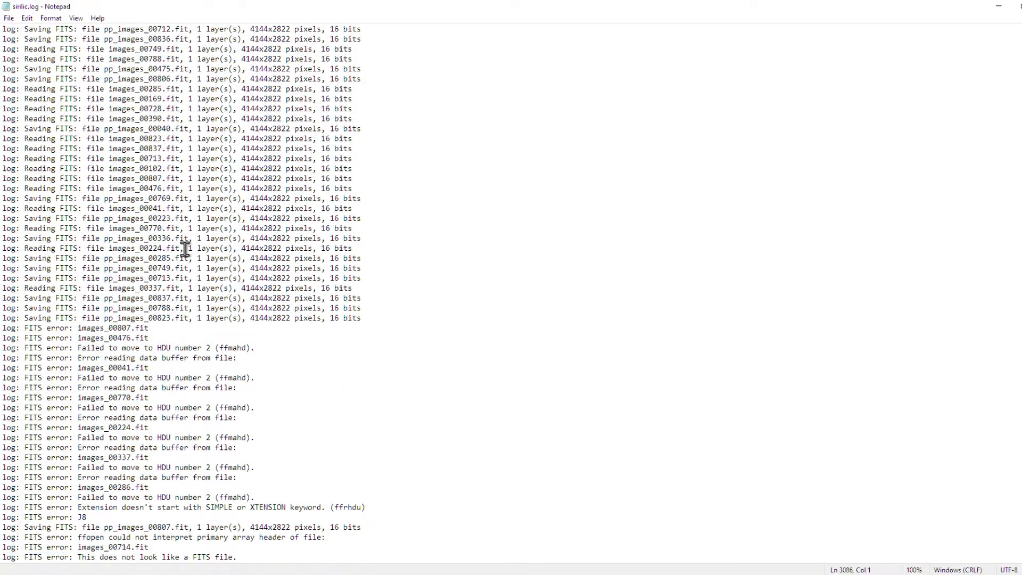
scroll(181, 244, up, 14)
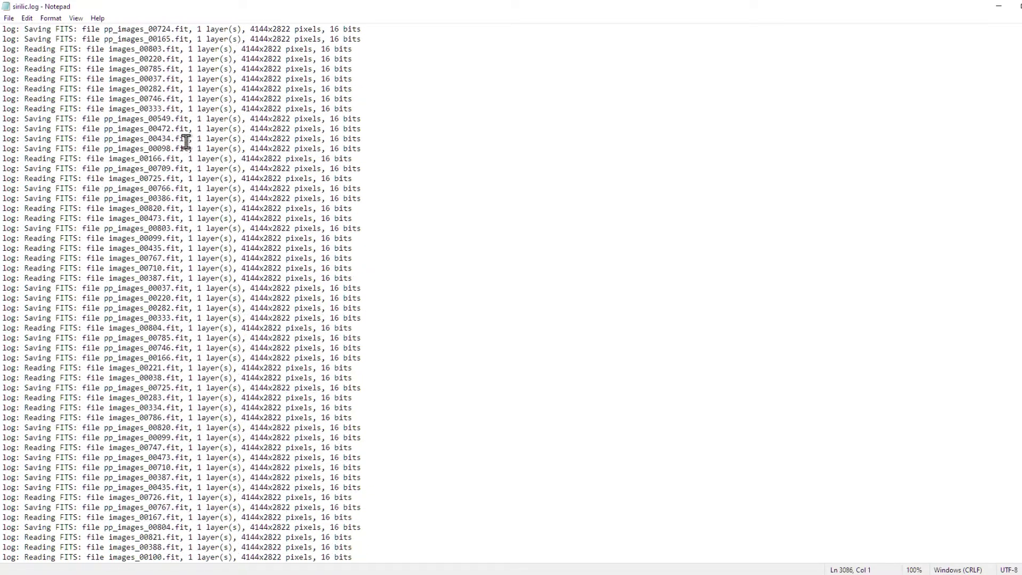
scroll(160, 261, down, 20)
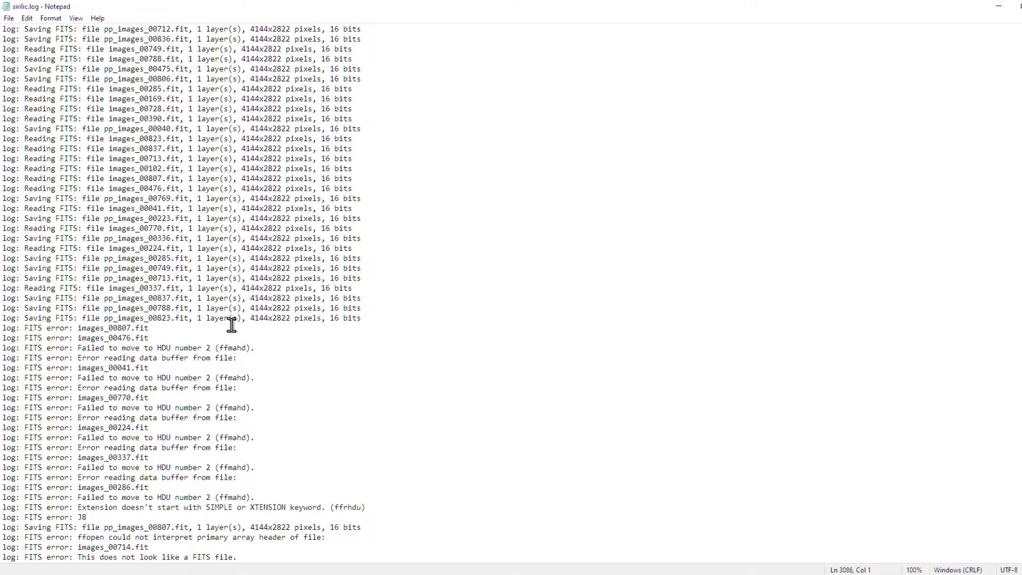
scroll(279, 311, up, 2)
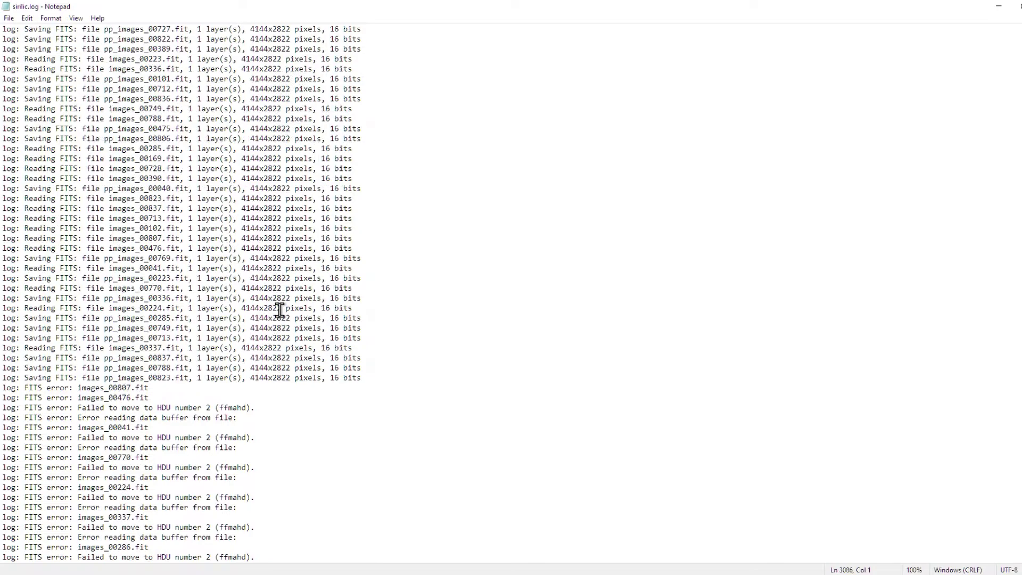
Examine the earlier log entries for the L layer's flat stacking, image conversion and preprocessing.
scroll(246, 297, up, 18)
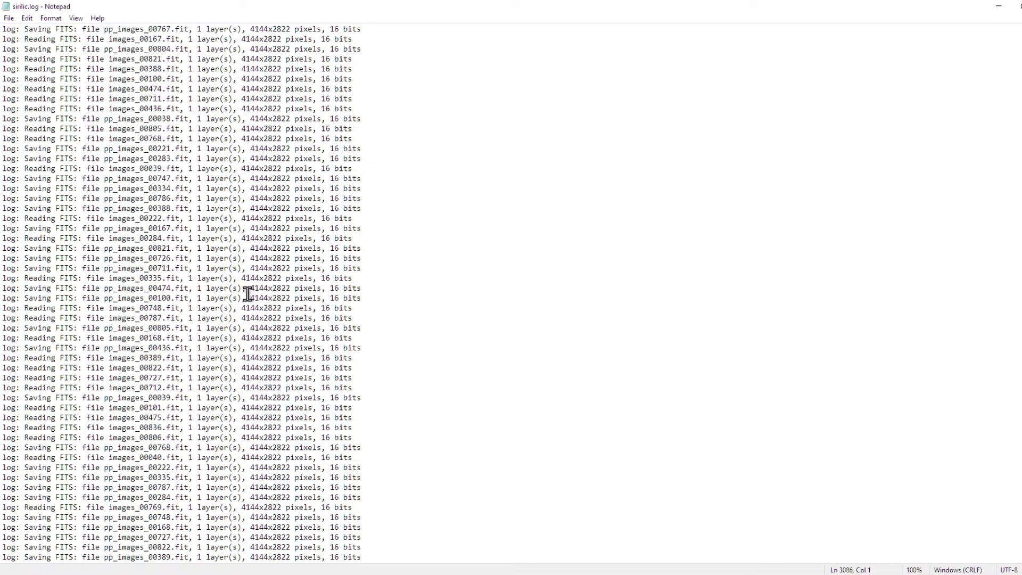
scroll(247, 293, up, 18)
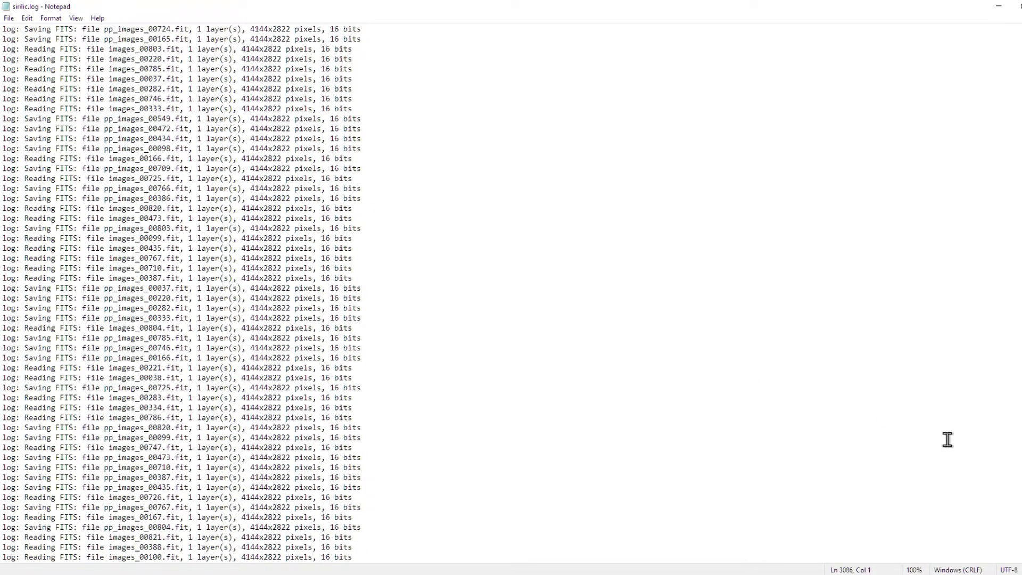
scroll(192, 292, up, 15)
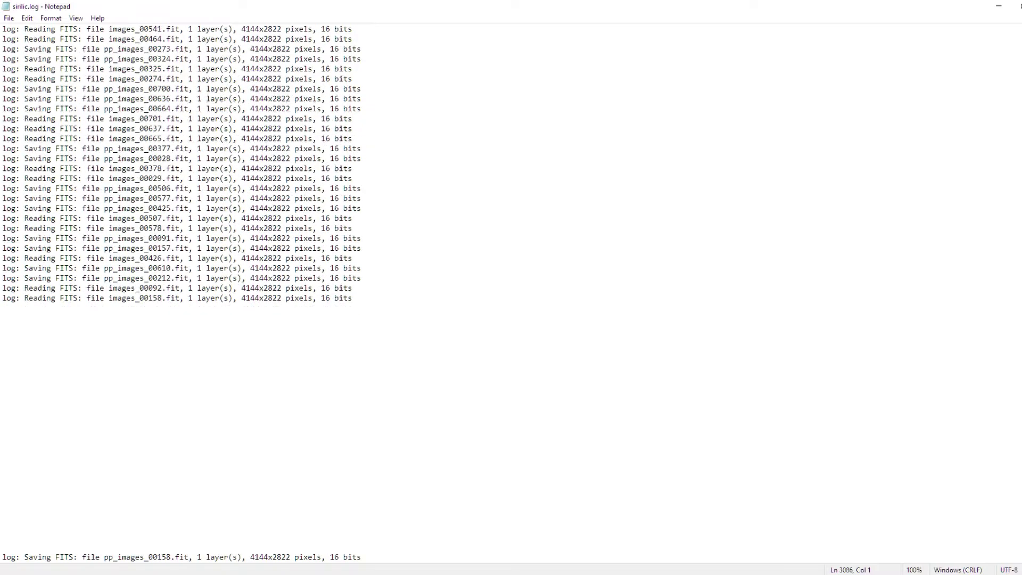
scroll(181, 293, up, 20)
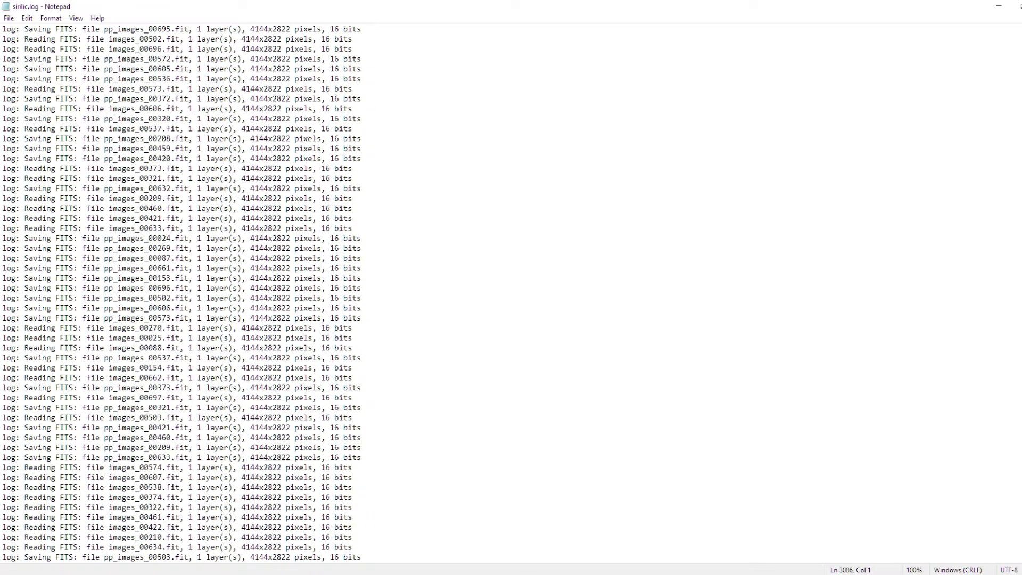
scroll(181, 293, up, 20)
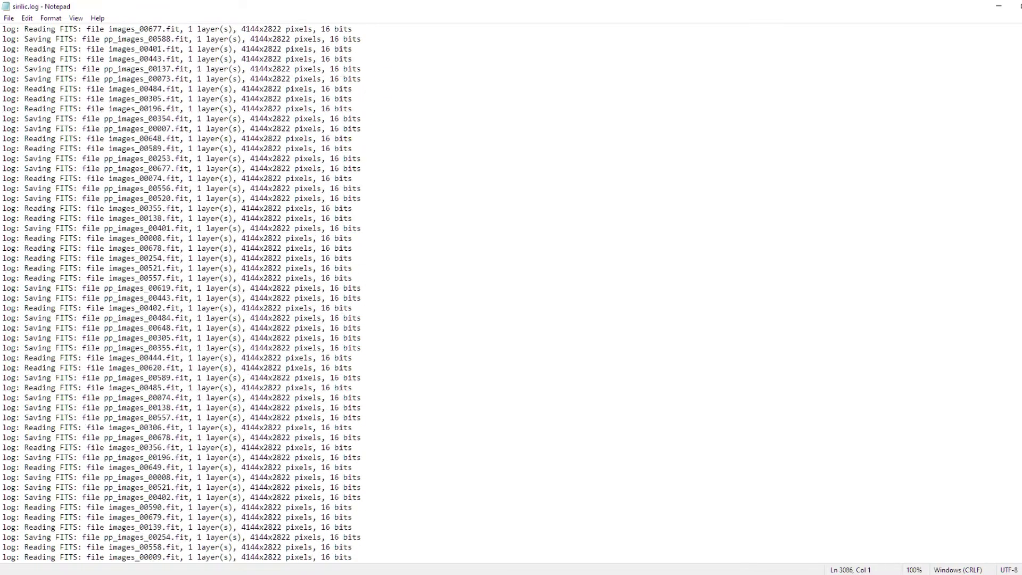
scroll(181, 293, down, 10)
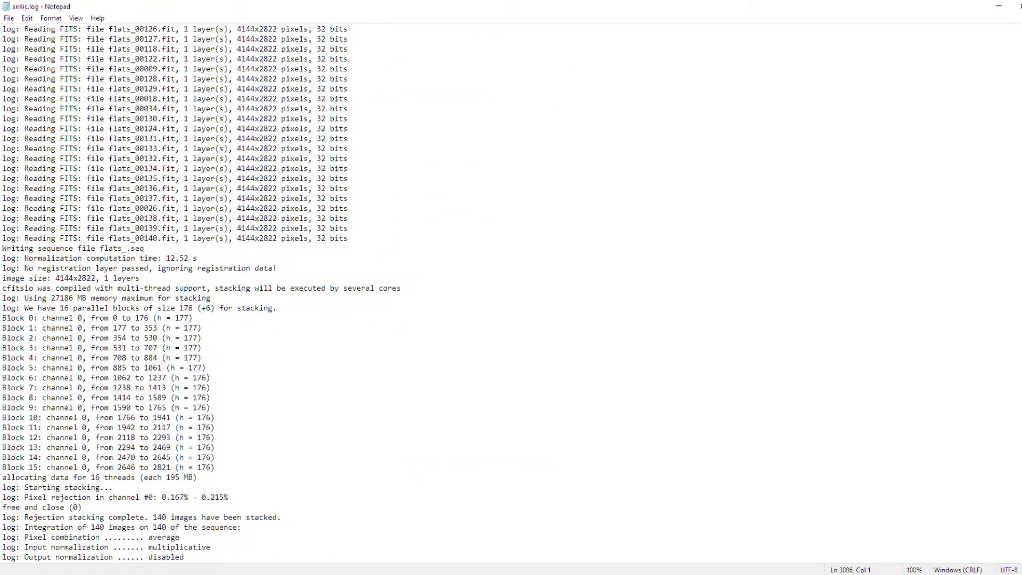
scroll(181, 292, down, 2)
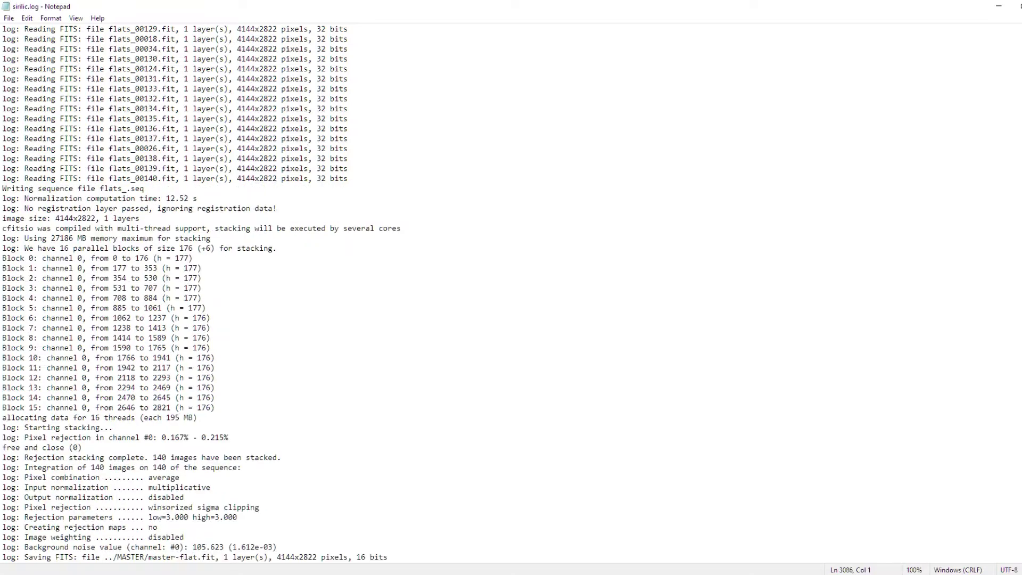
scroll(213, 293, down, 7)
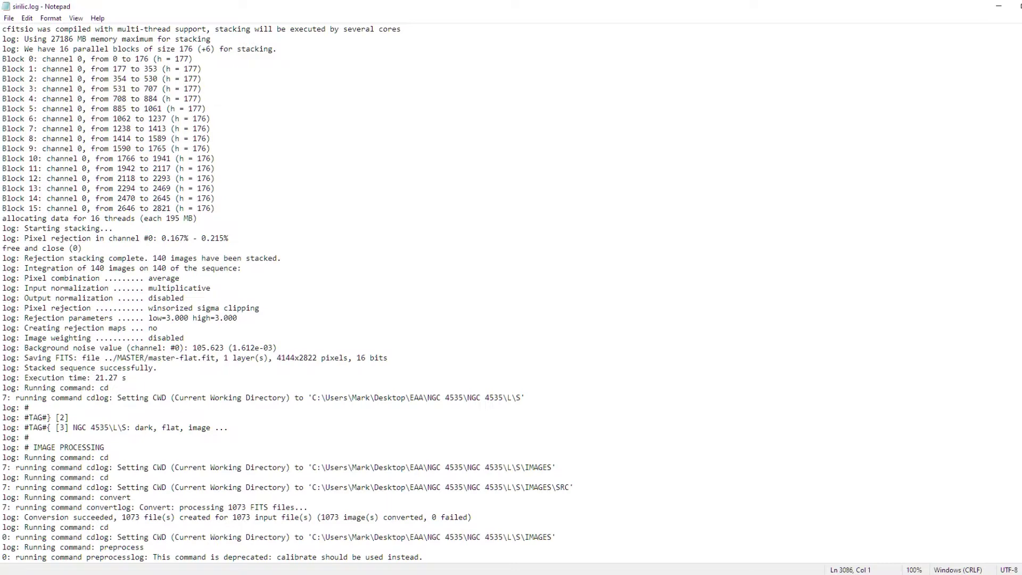
scroll(1019, 388, down, 20)
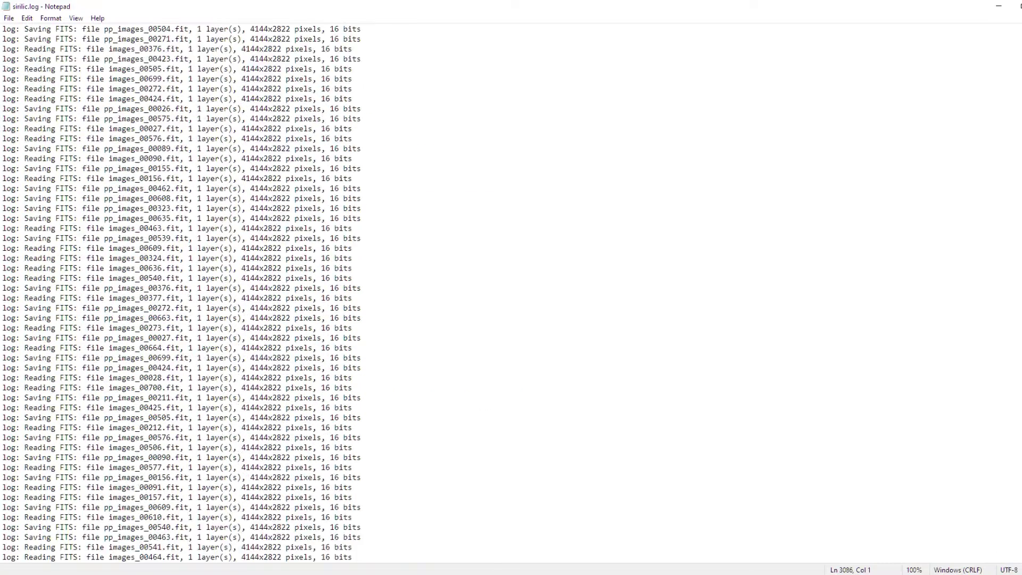
Return to the end of the log and review which image files have FITS error entries.
scroll(266, 269, up, 1)
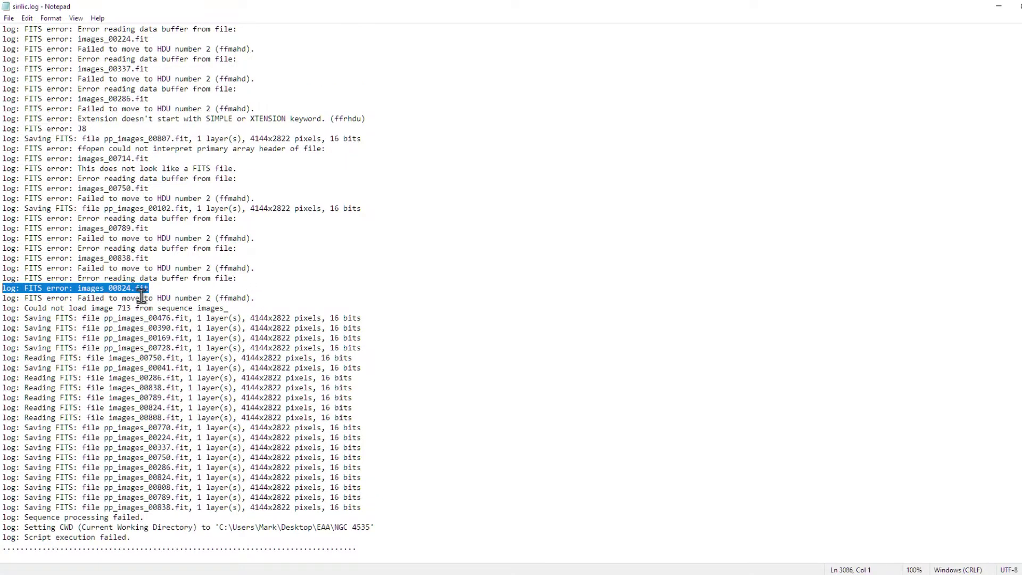
click(158, 286)
scroll(139, 198, up, 9)
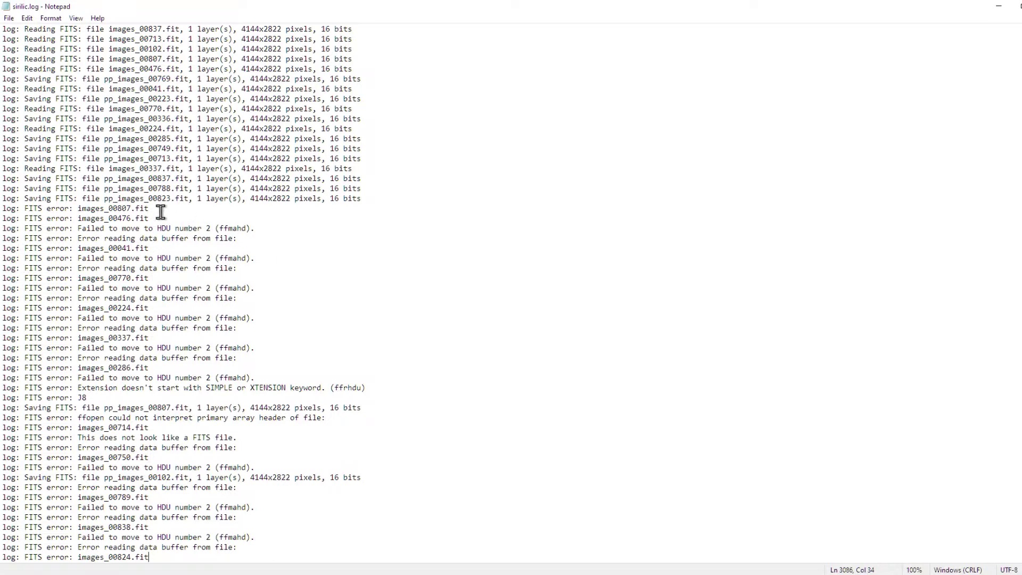
Examine the log around the images_00807.fit error and highlight the "Failed to move to HDU number 2 (ffmahd)" message.
drag(160, 208, 2, 208)
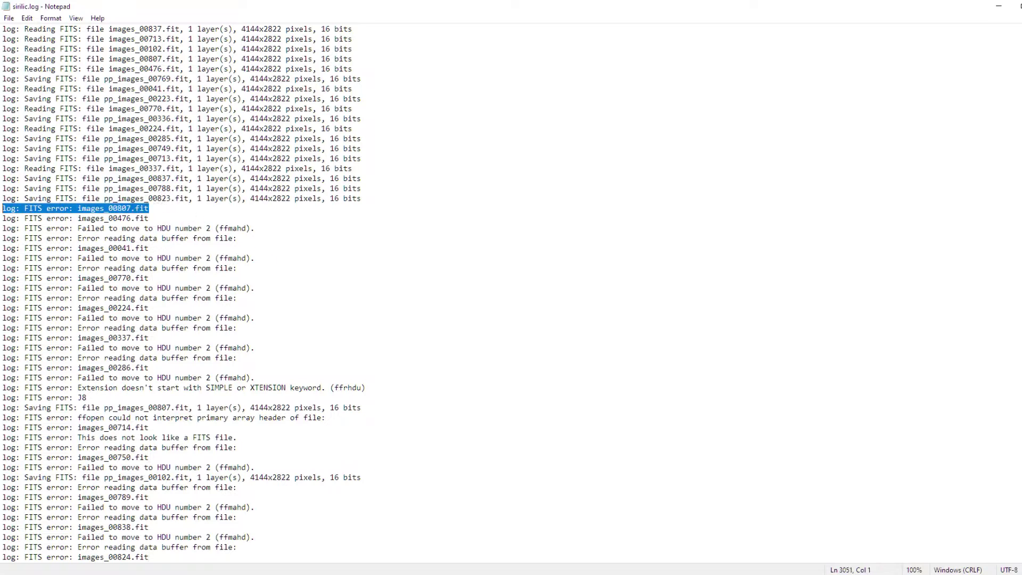
key(alt+Tab)
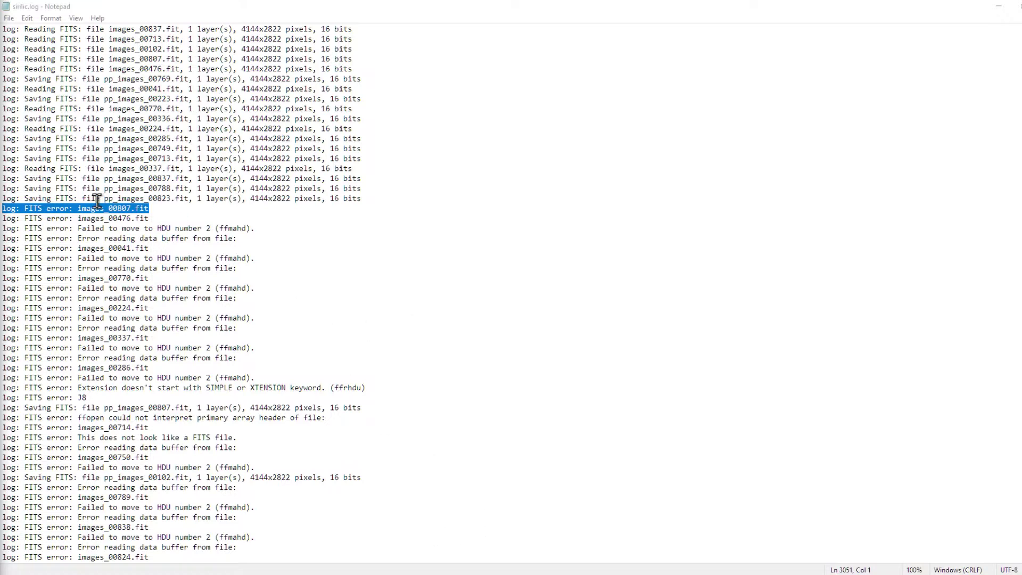
scroll(325, 224, up, 10)
scroll(334, 268, up, 6)
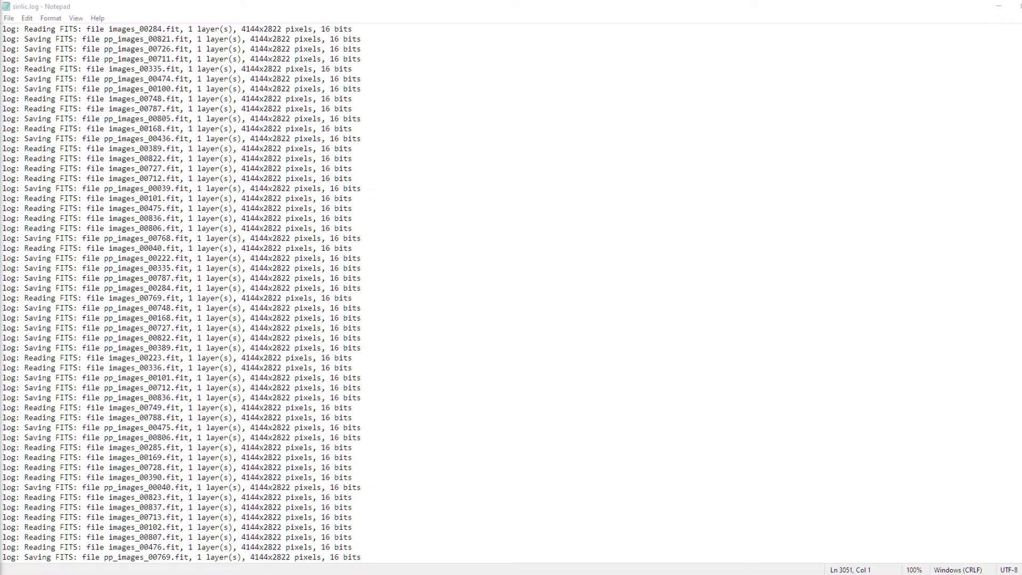
scroll(308, 165, down, 7)
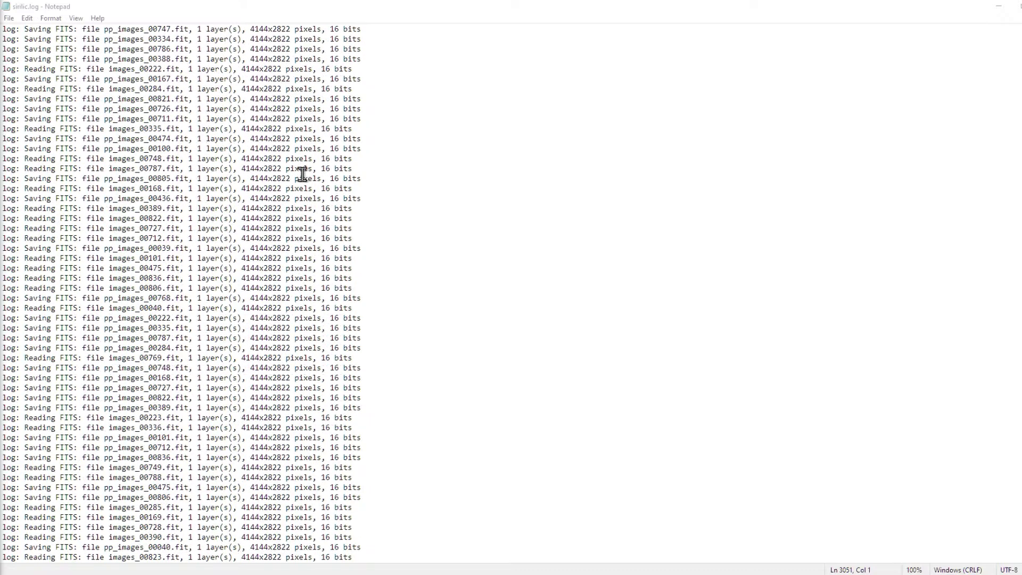
scroll(301, 183, down, 3)
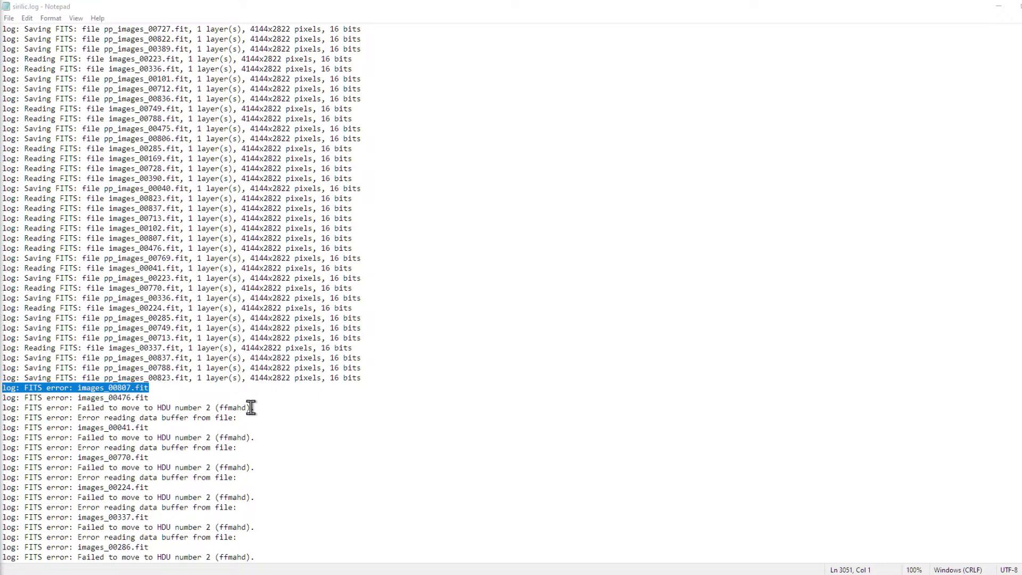
drag(251, 408, 79, 409)
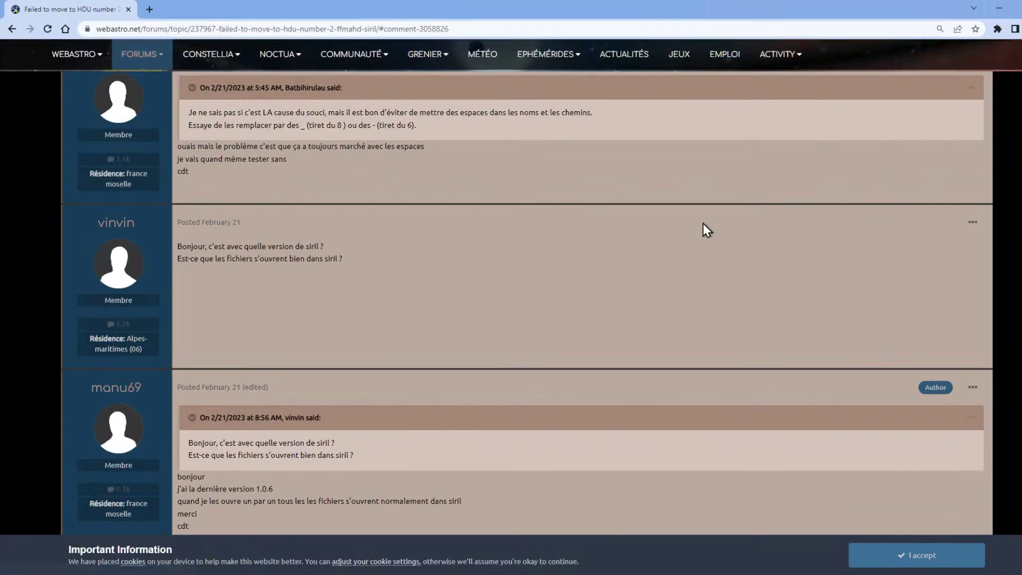
In the browser, translate the Webastro thread on the HDU number 2 error into English and read the posts about Siril version and file opening.
right_click(890, 91)
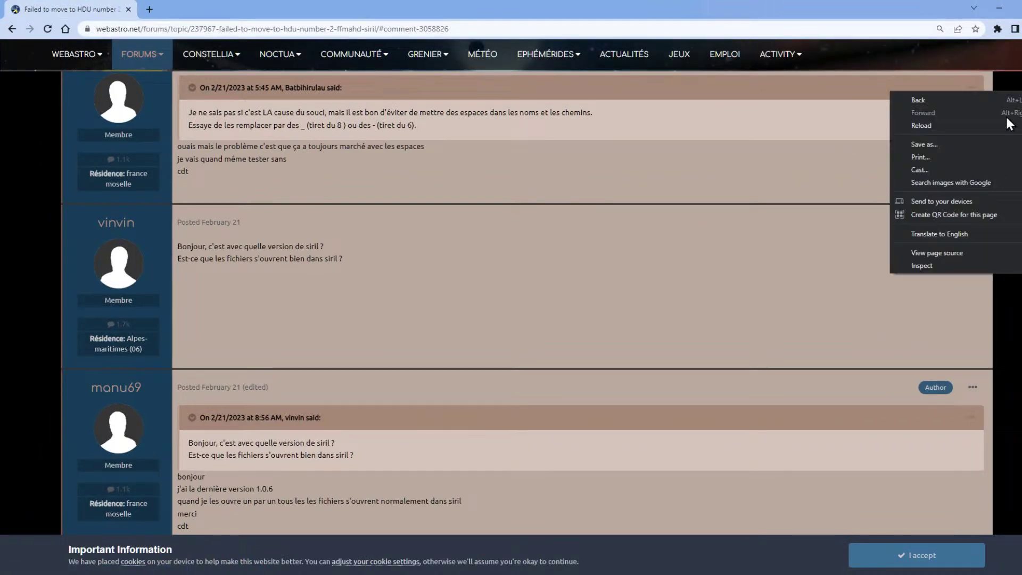
click(981, 233)
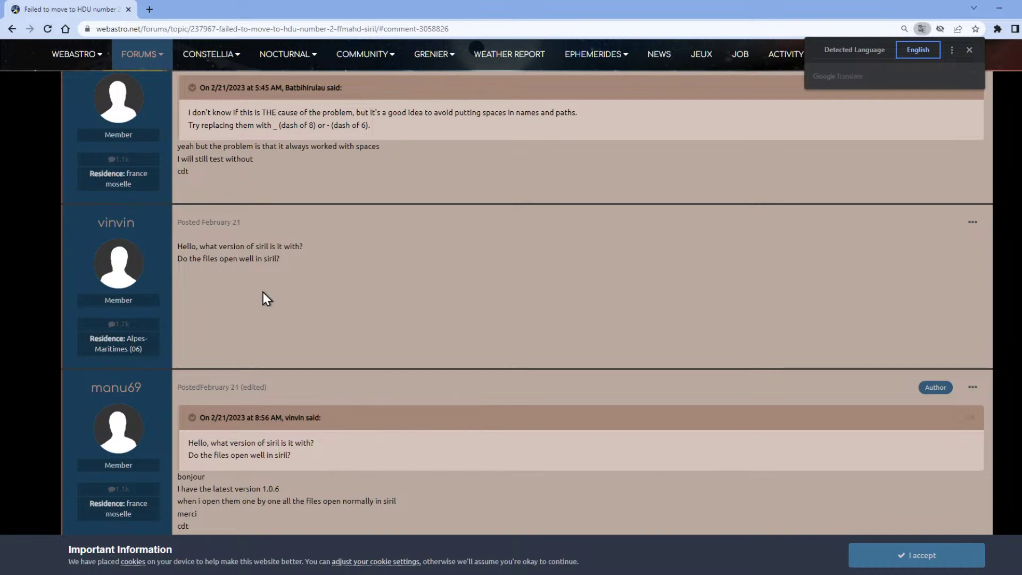
scroll(266, 303, down, 4)
scroll(280, 335, up, 5)
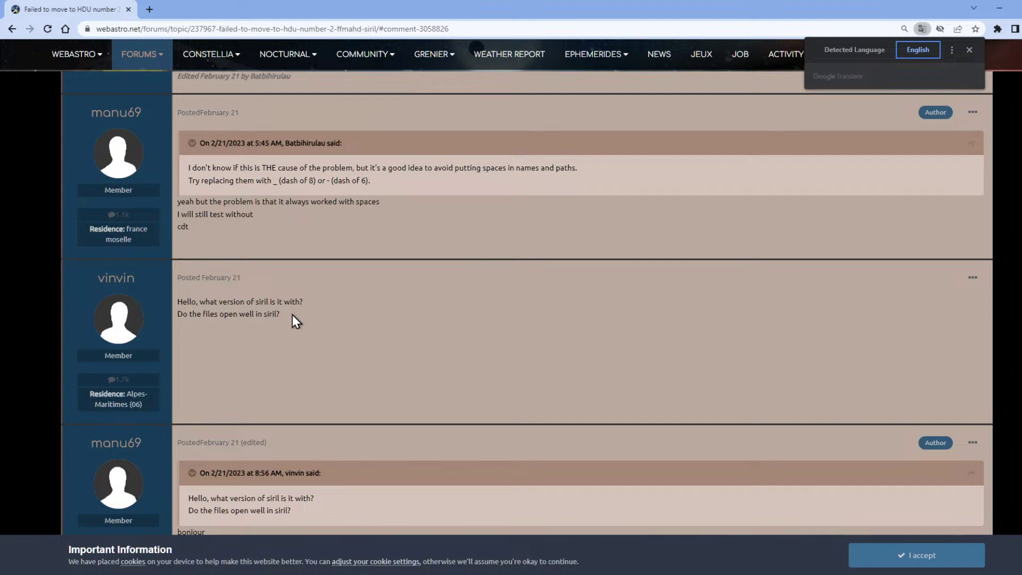
scroll(292, 315, down, 3)
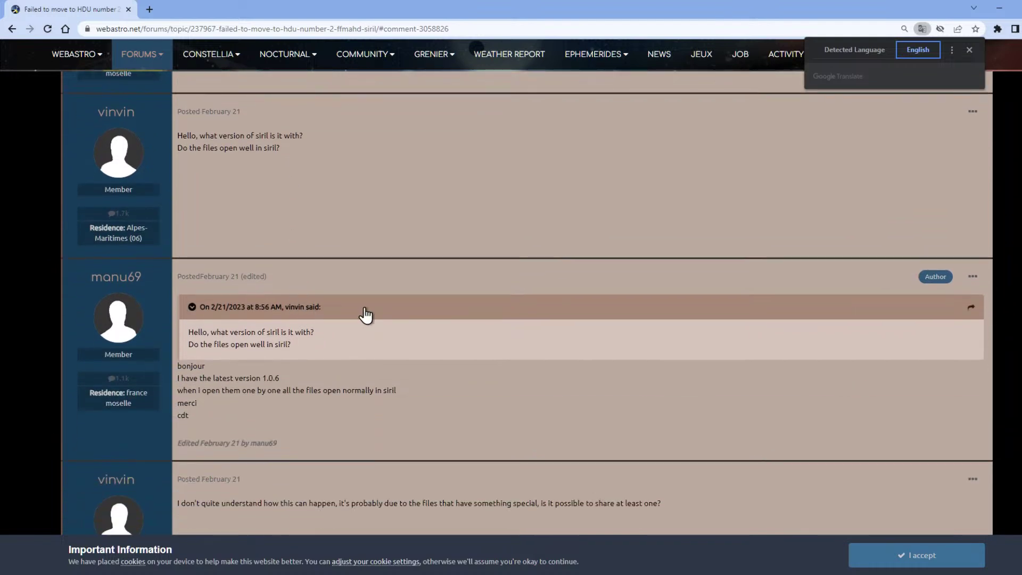
scroll(277, 405, down, 5)
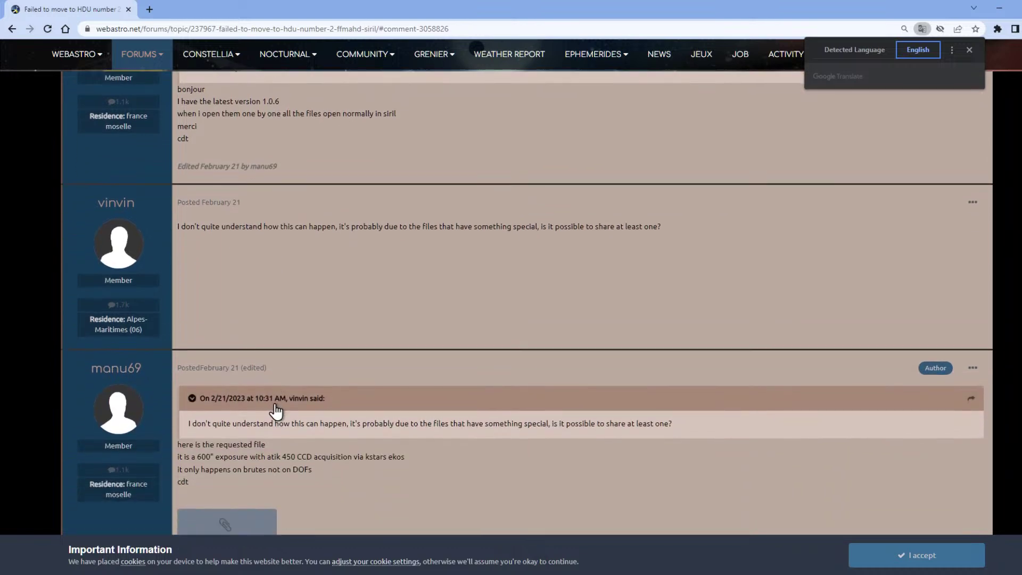
Read the remaining replies in the Webastro thread for possible causes of the FITS reading error.
scroll(277, 399, down, 3)
scroll(301, 368, down, 2)
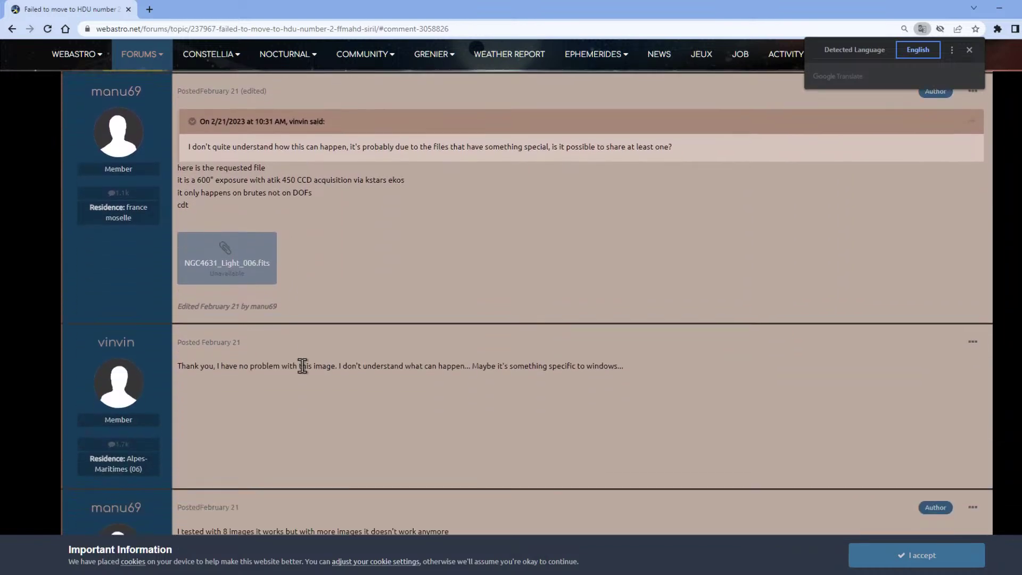
scroll(316, 381, down, 3)
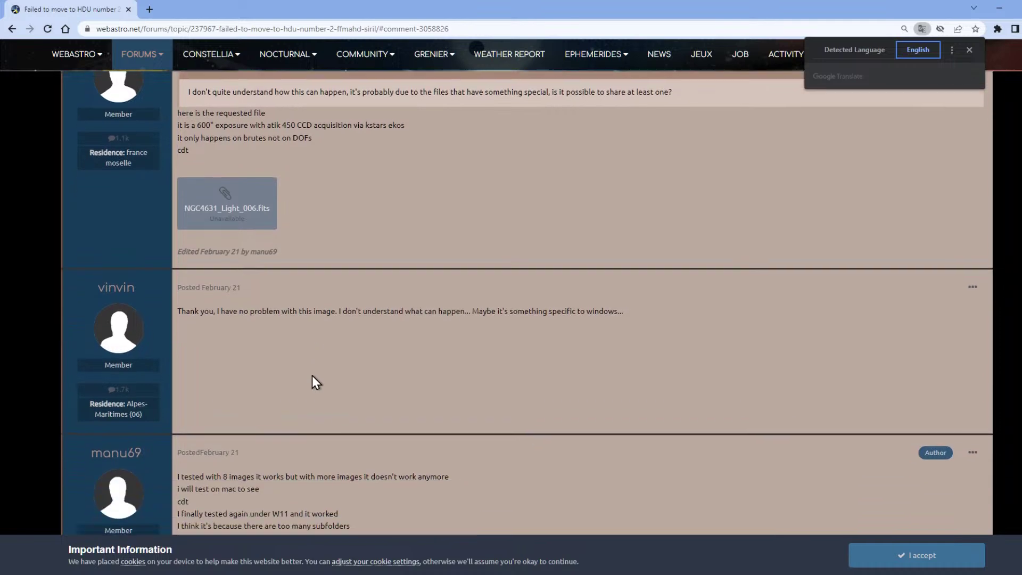
scroll(322, 376, down, 5)
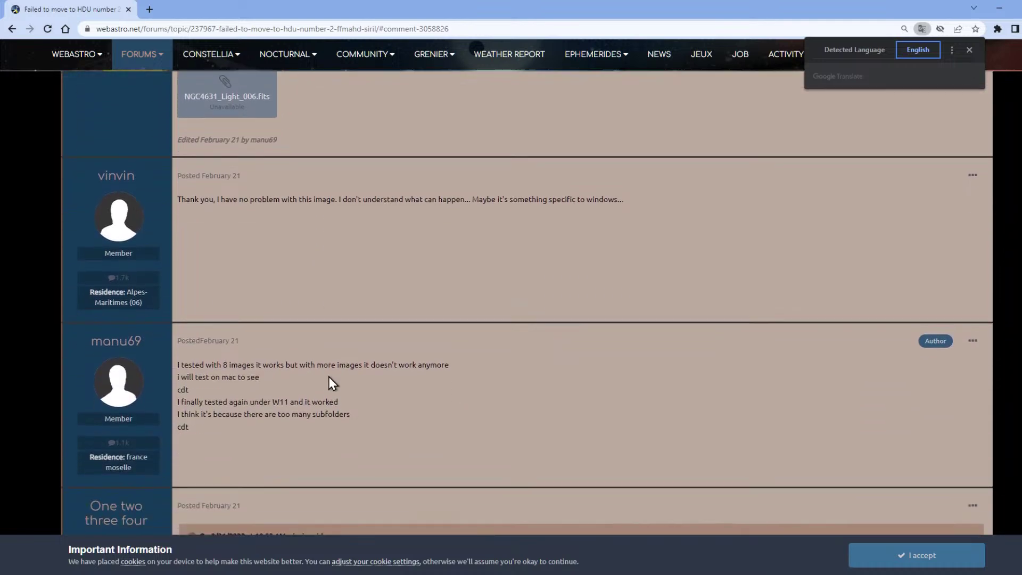
scroll(496, 313, up, 4)
scroll(496, 320, up, 5)
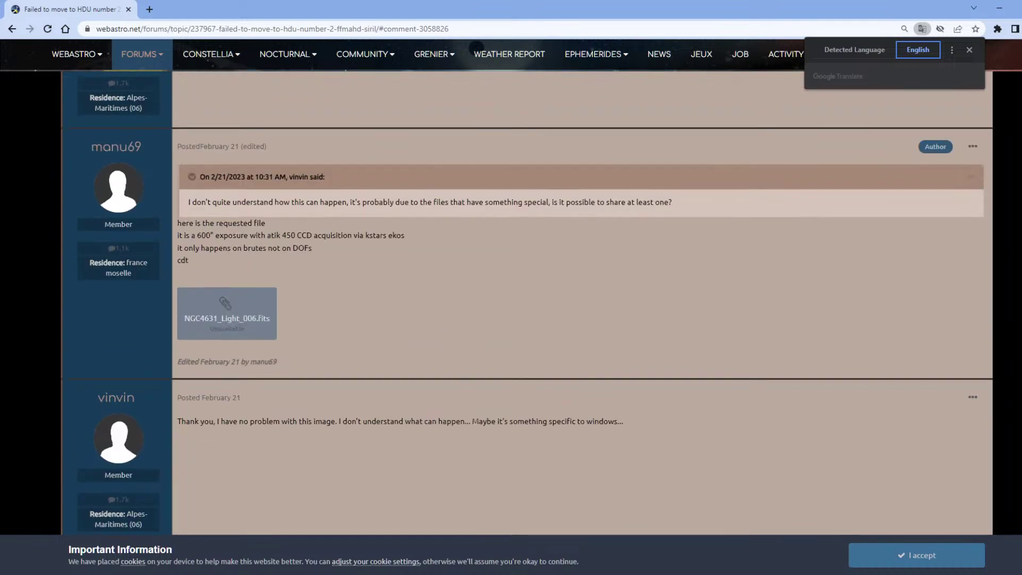
scroll(516, 298, down, 10)
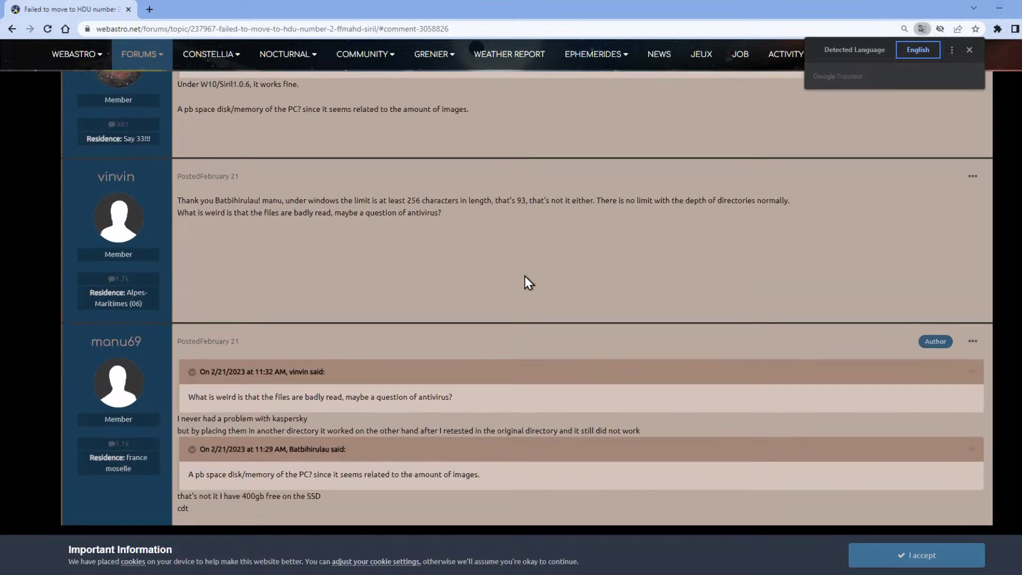
scroll(571, 248, up, 5)
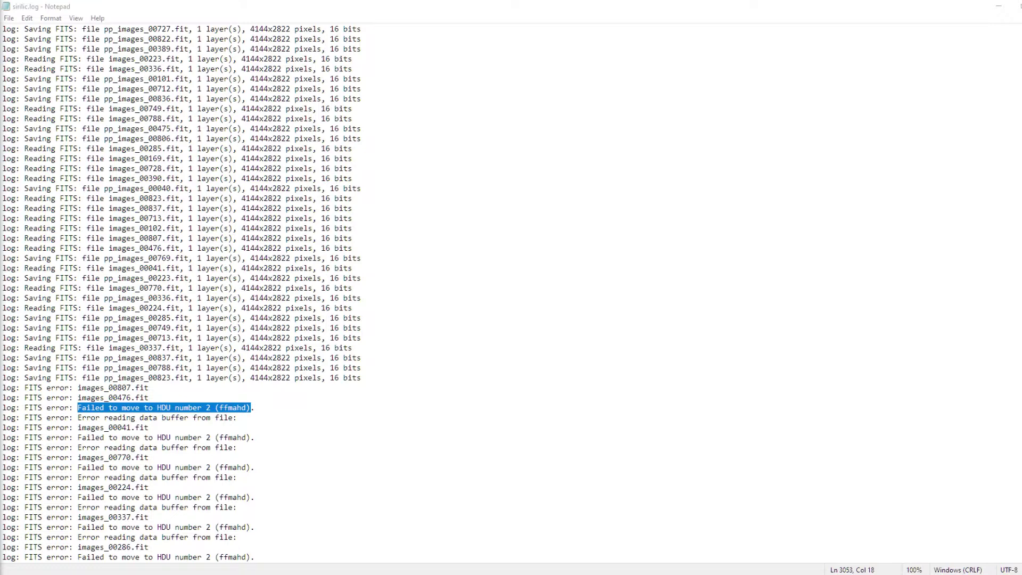
Switch to File Explorer's NGC 4535 Light L folder, delete NGC_4535_Light_L_30_secs_2023-05-10T23-36-27_160 (2).fits, and minimize the folder window.
key(alt+Tab)
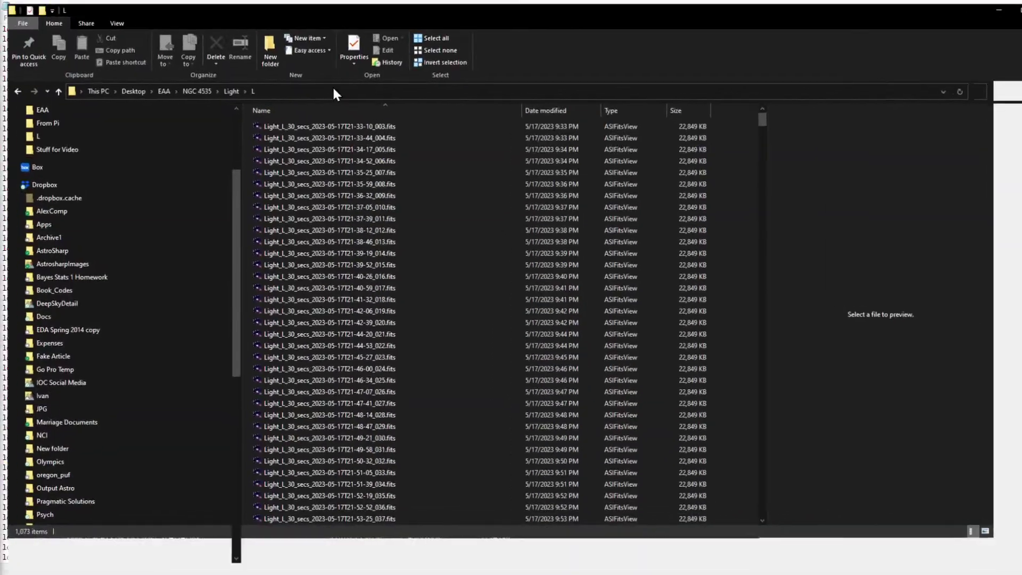
scroll(493, 302, down, 6)
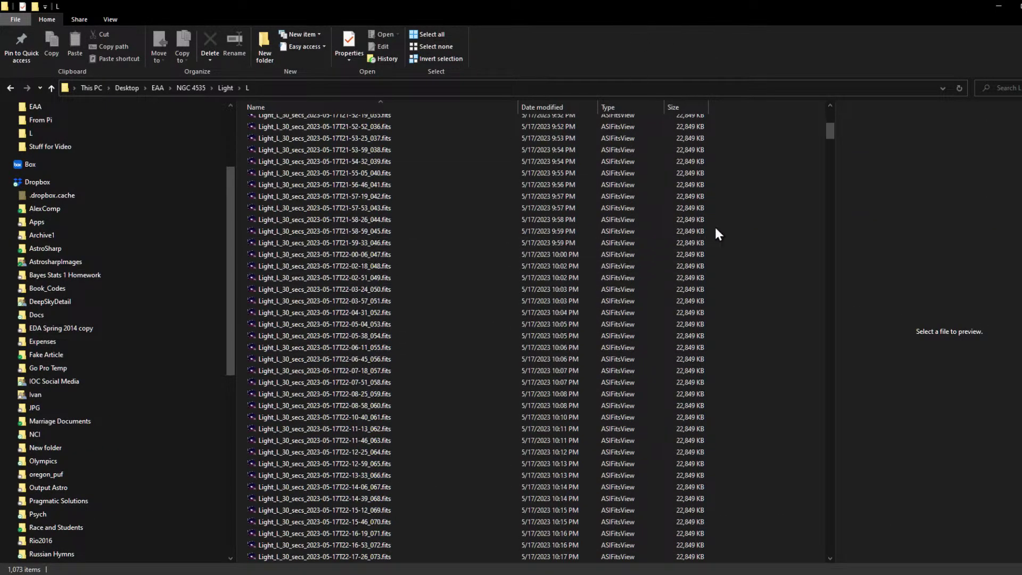
scroll(745, 212, up, 1)
drag(828, 128, 828, 351)
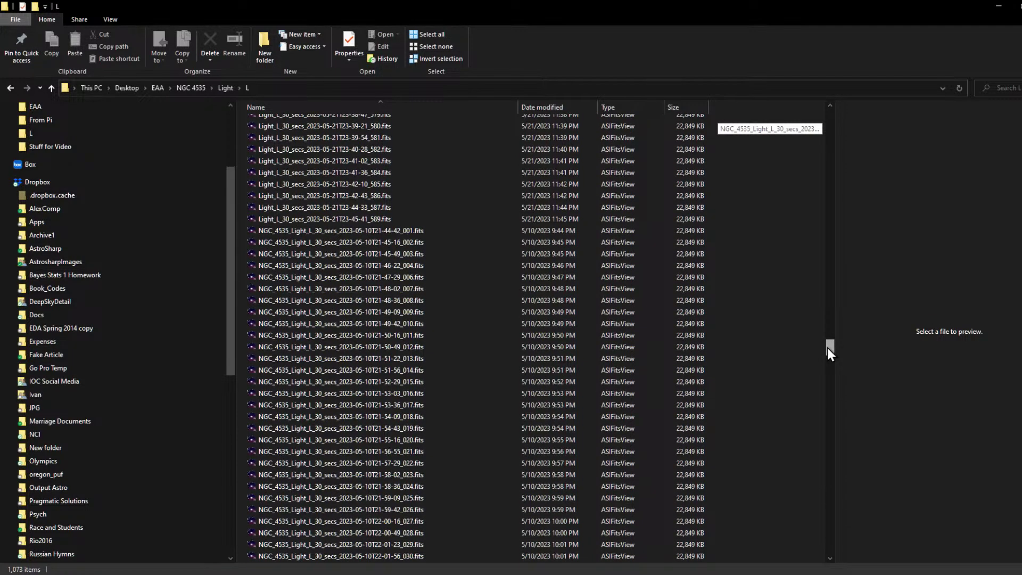
drag(828, 349, 832, 405)
click(424, 282)
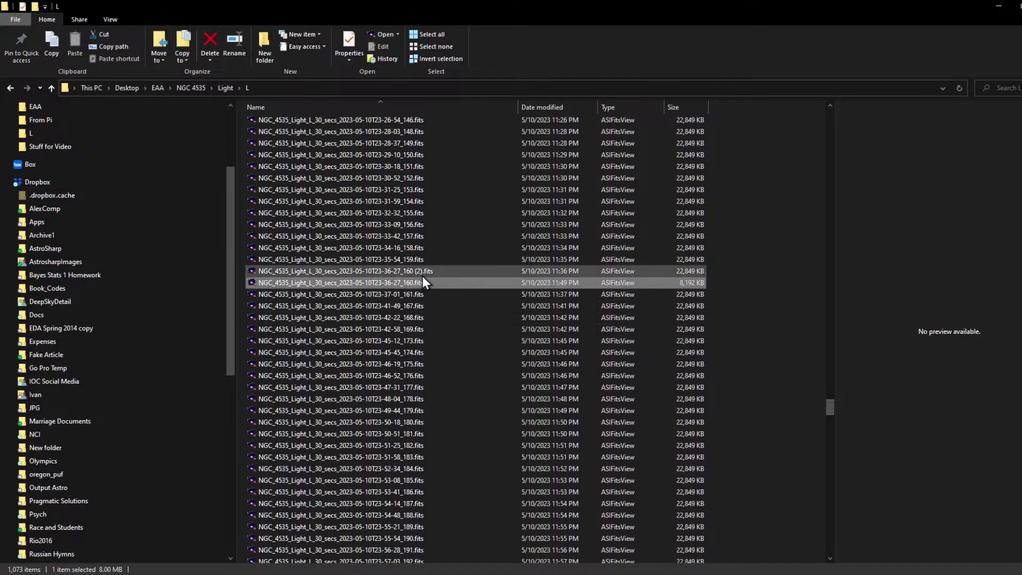
click(429, 272)
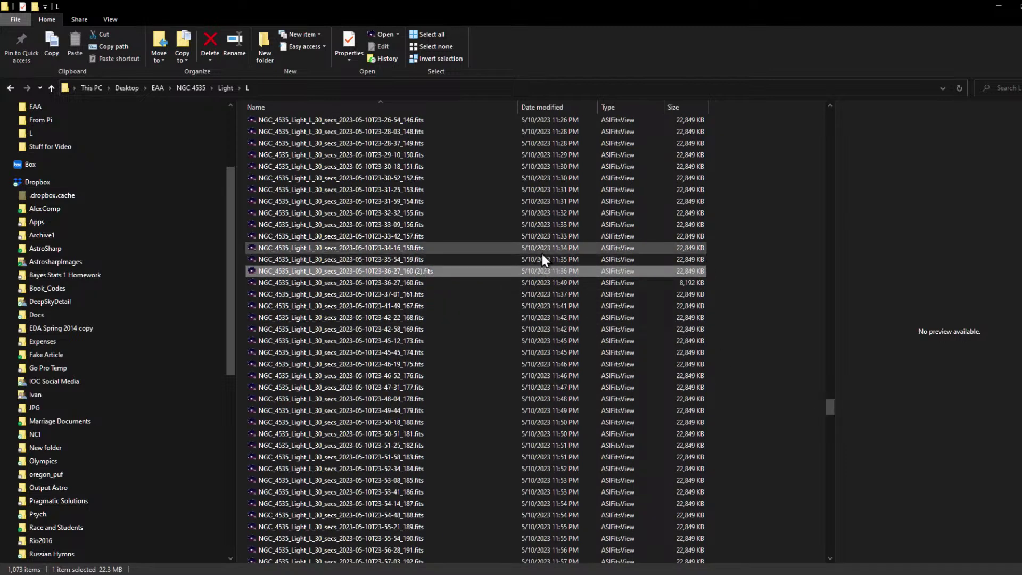
key(Delete)
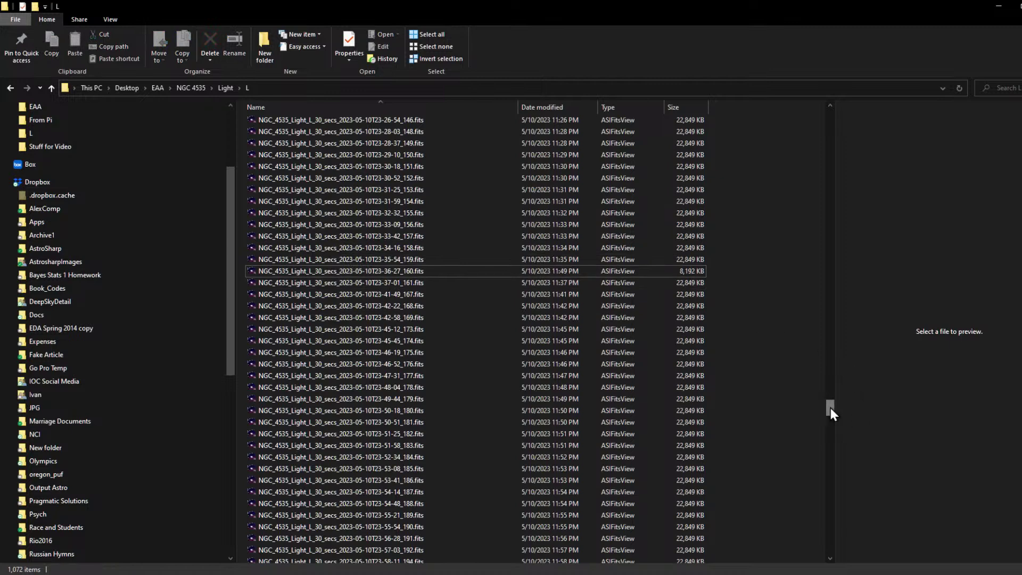
drag(830, 408, 858, 102)
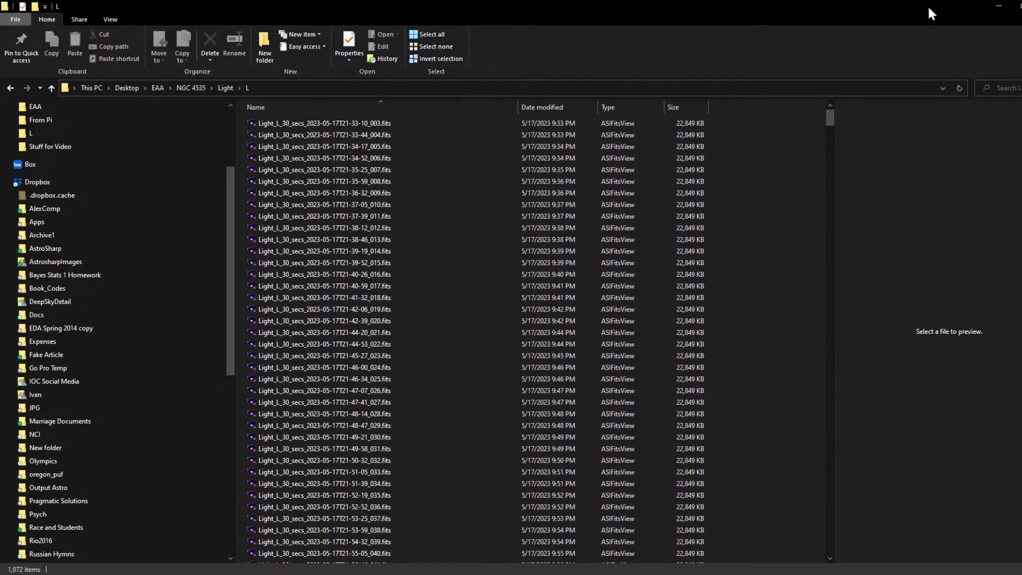
click(998, 6)
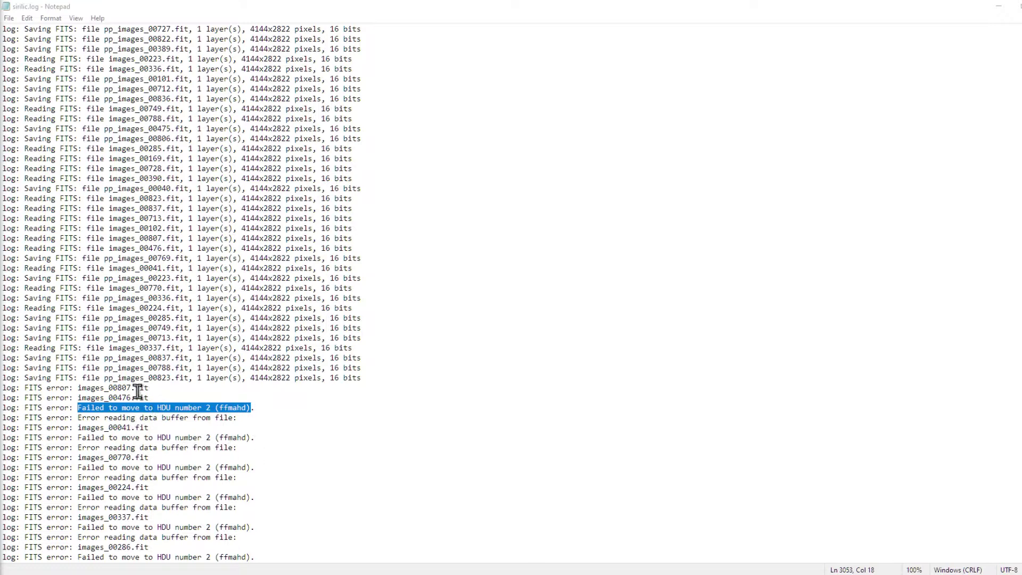
Check the last saved-file entry before the FITS errors in sirilic.log, and minimize the log to return to Sirilic.
drag(20, 378, 264, 377)
scroll(167, 97, down, 1)
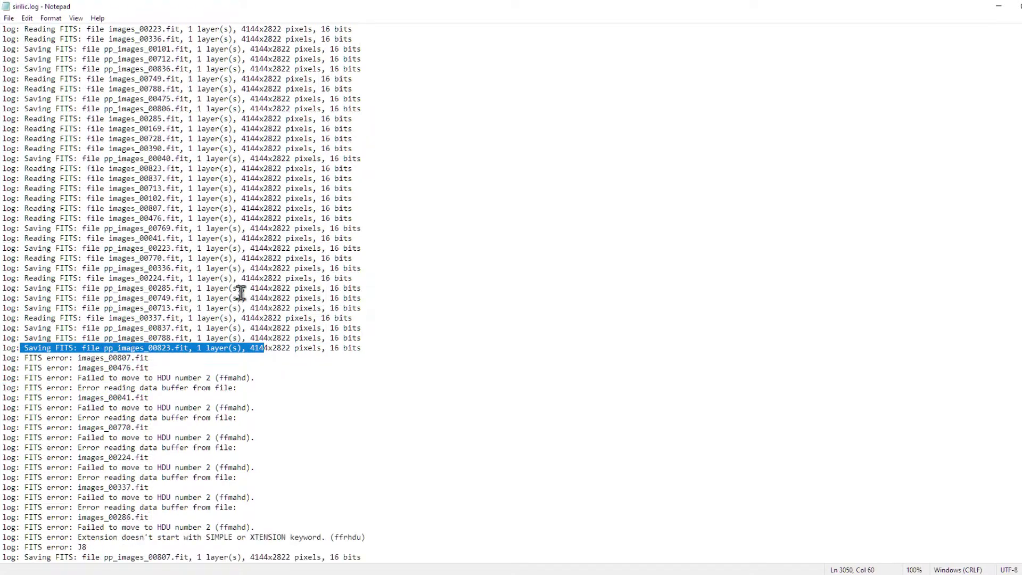
click(996, 9)
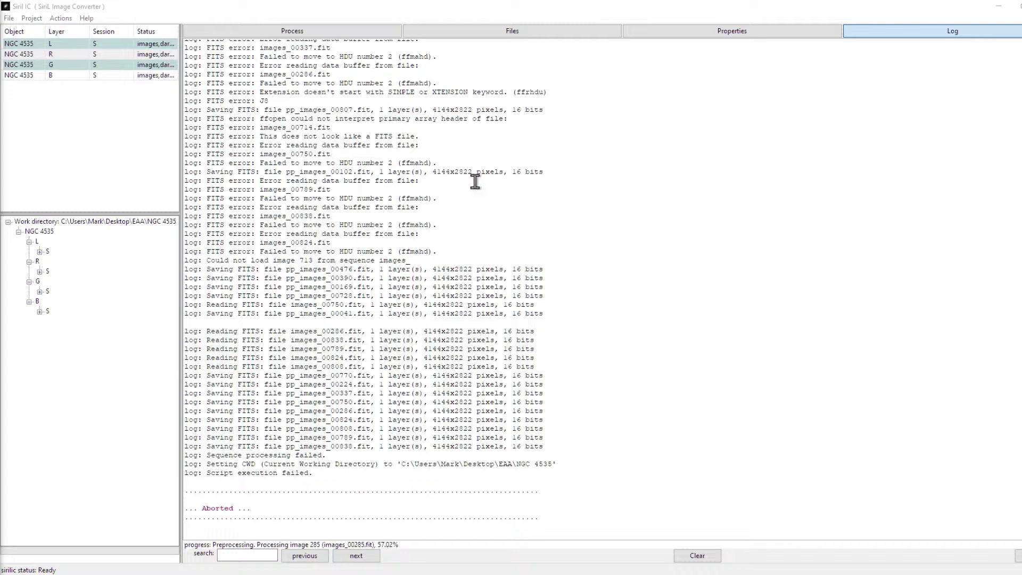
Review the L layer's list of light image files, from the 2023-05-17 frames through to the NGC_4535_Light_L frames of 2023-05-10.
click(483, 33)
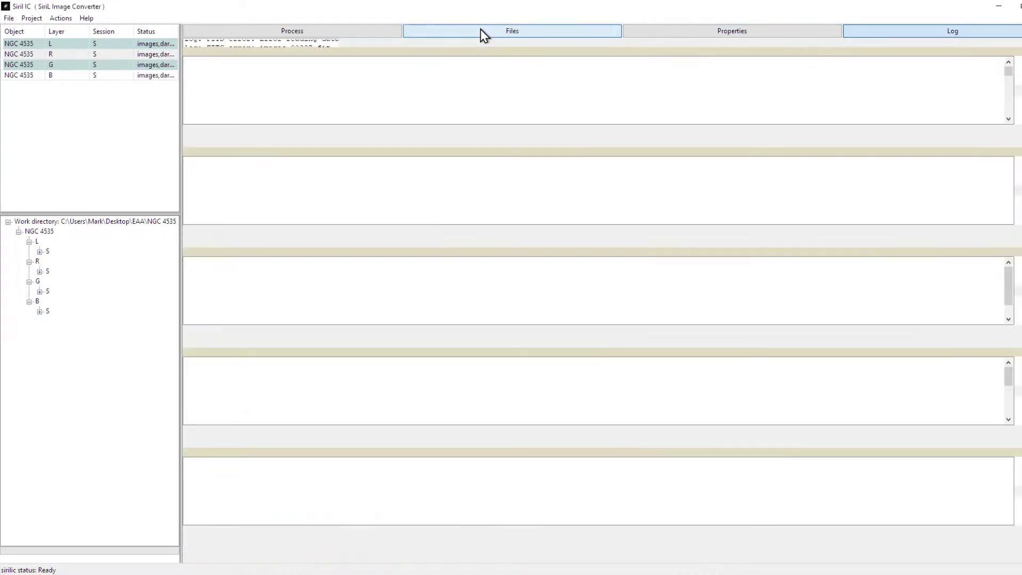
click(97, 47)
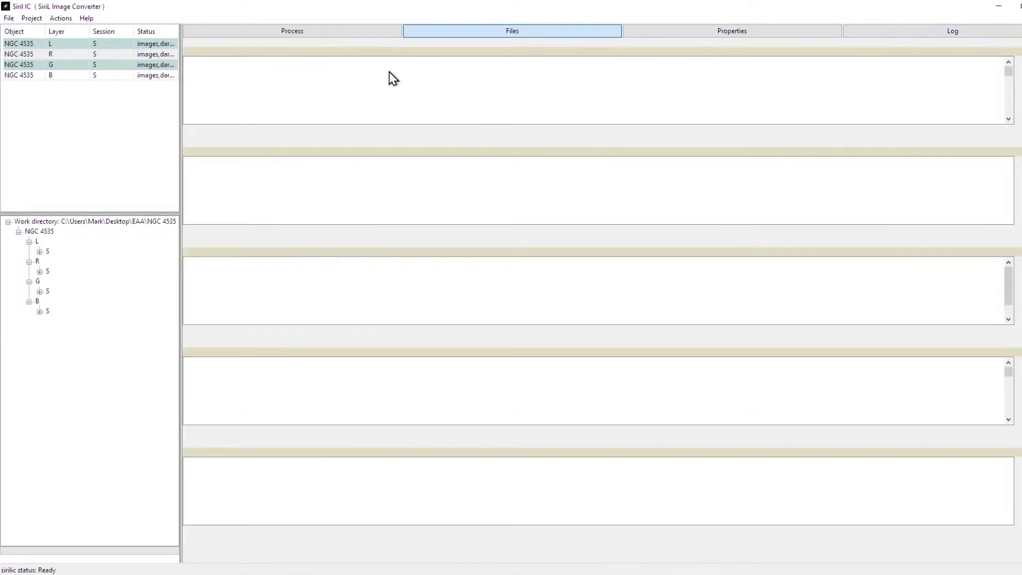
scroll(454, 92, down, 18)
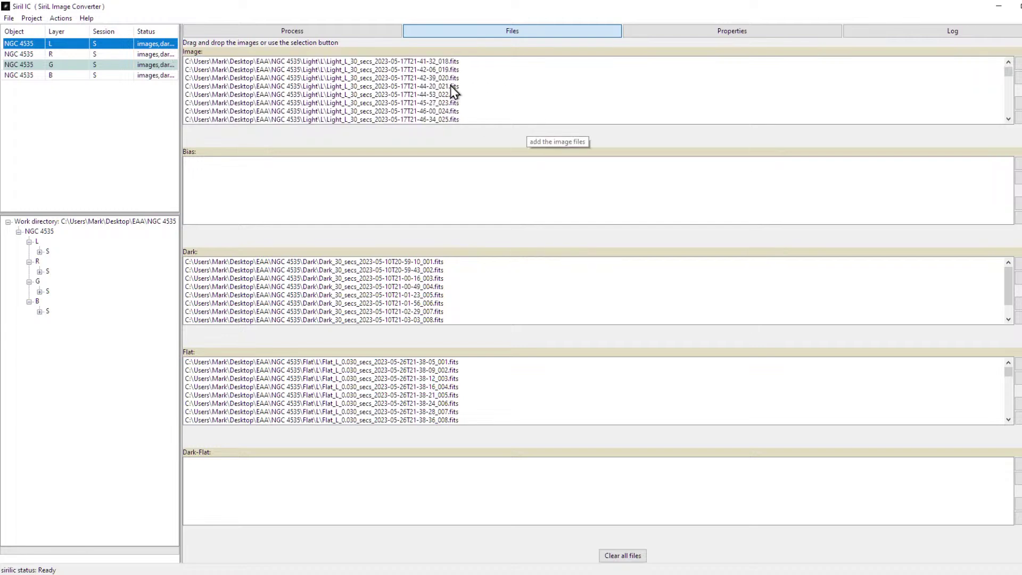
scroll(551, 79, down, 20)
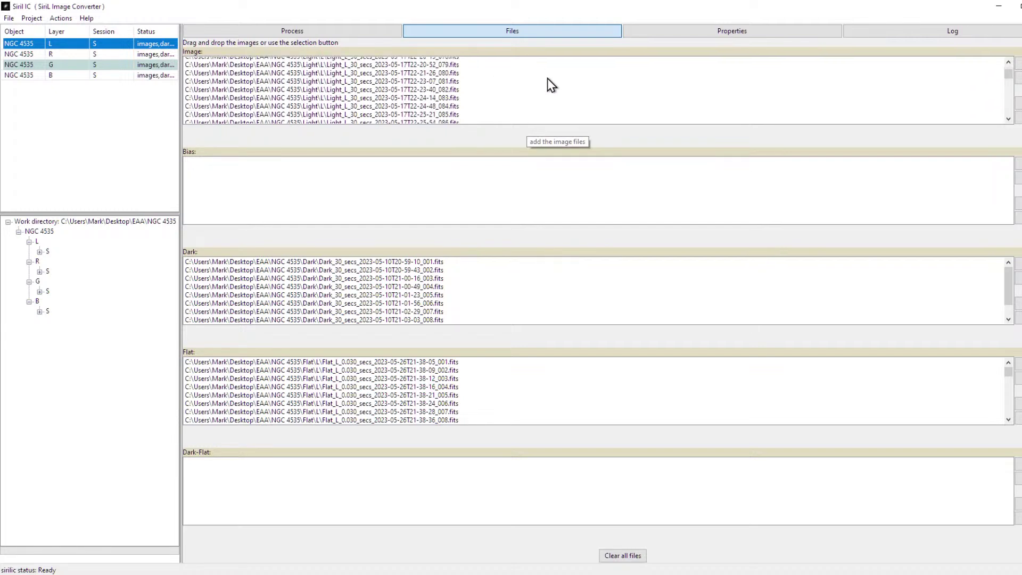
scroll(543, 79, down, 20)
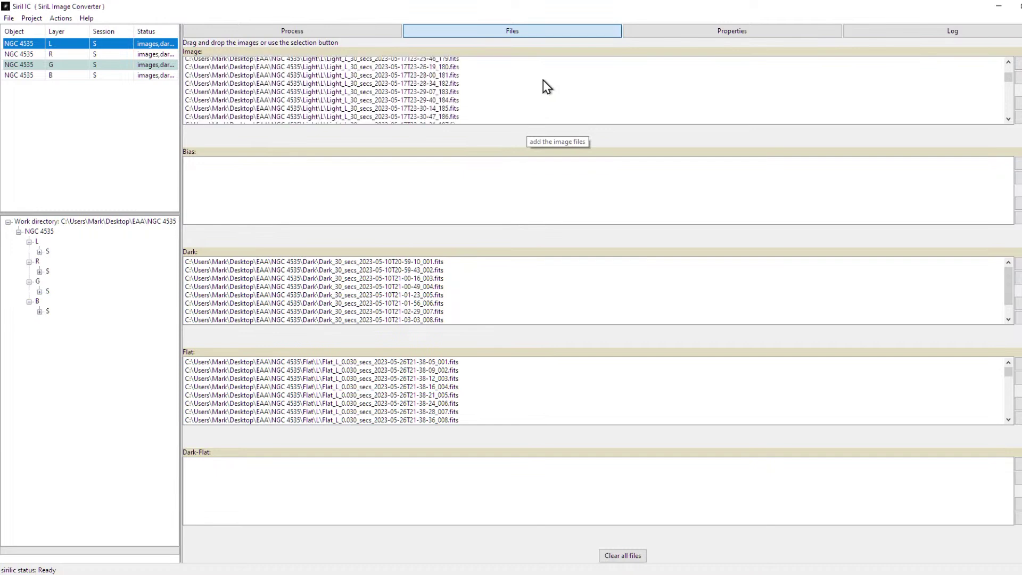
scroll(543, 87, down, 15)
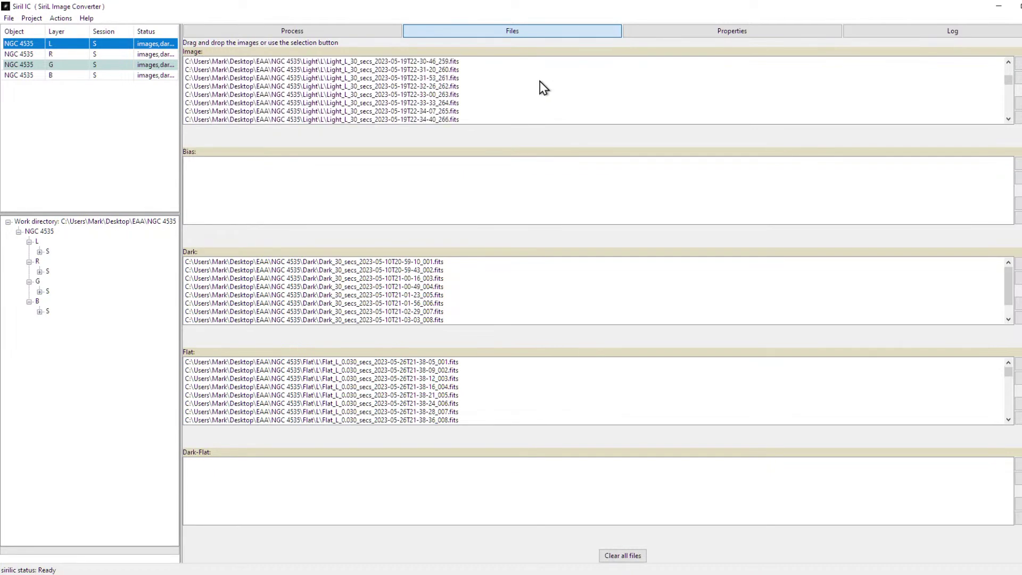
scroll(543, 88, down, 19)
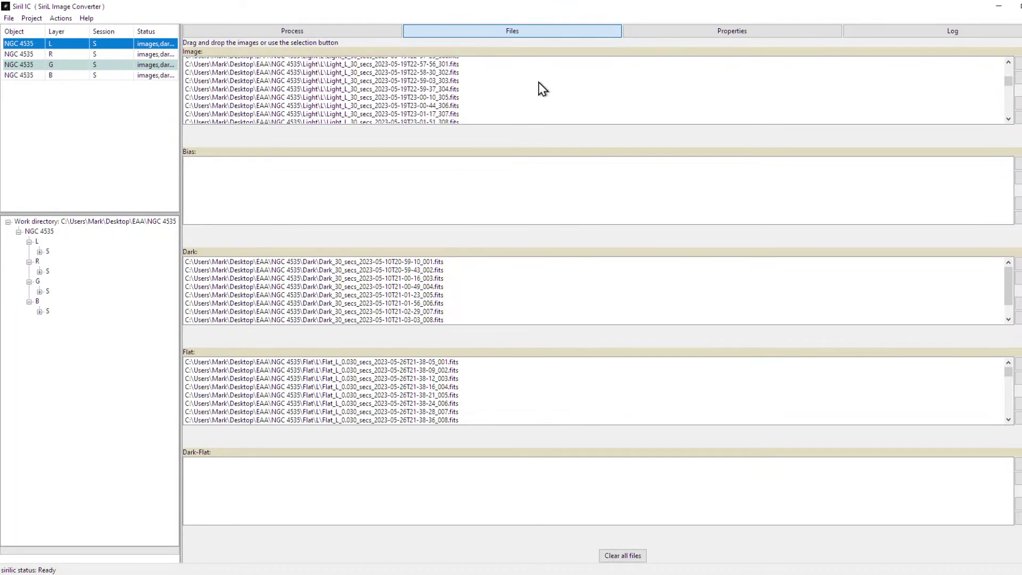
scroll(542, 87, down, 20)
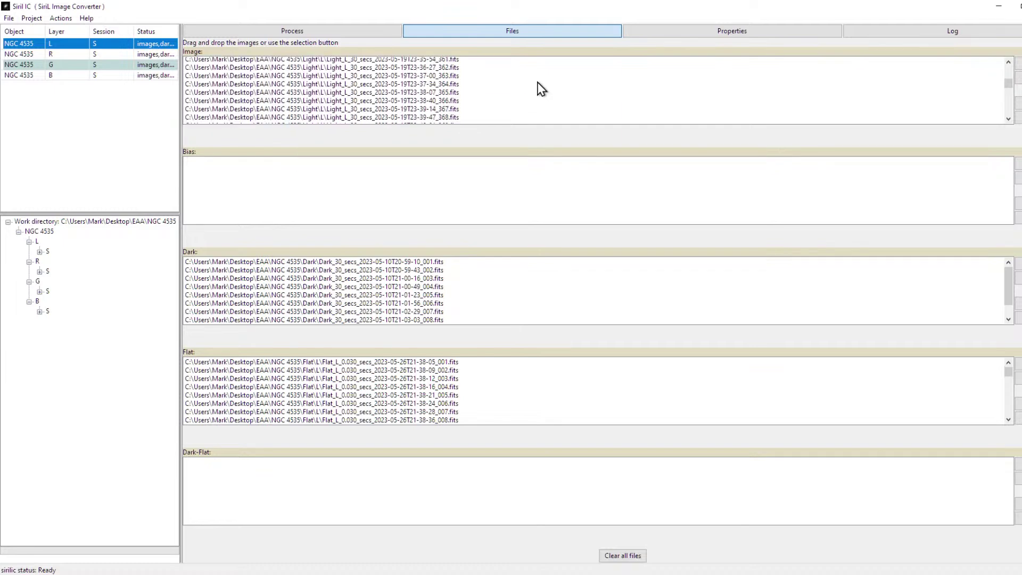
scroll(542, 88, down, 13)
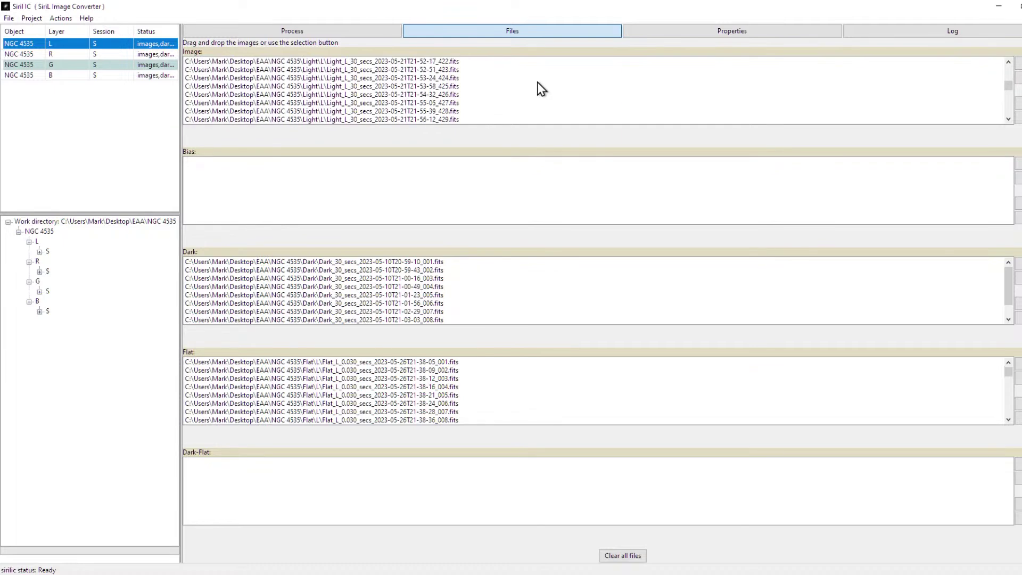
scroll(535, 84, down, 15)
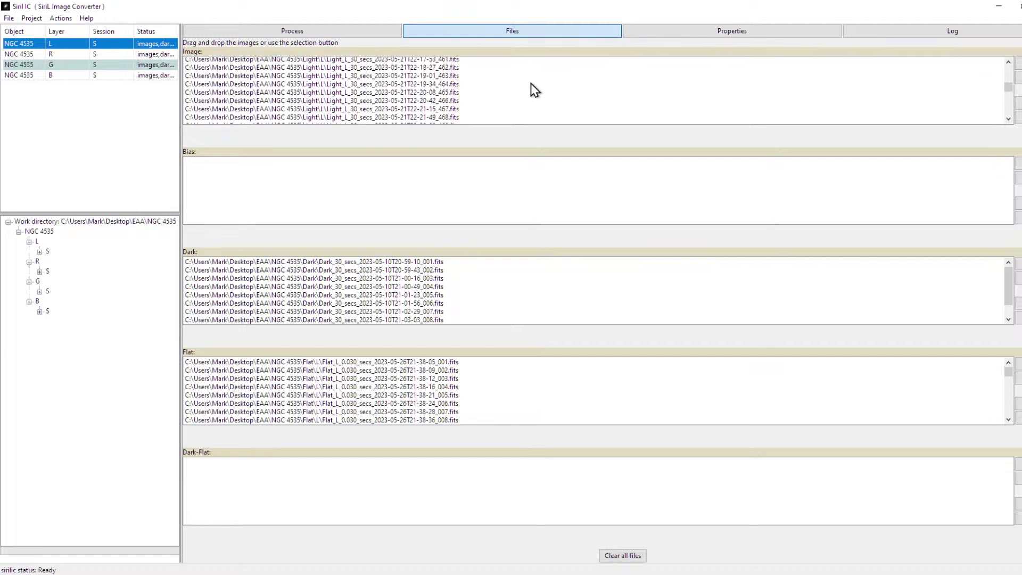
scroll(530, 84, down, 12)
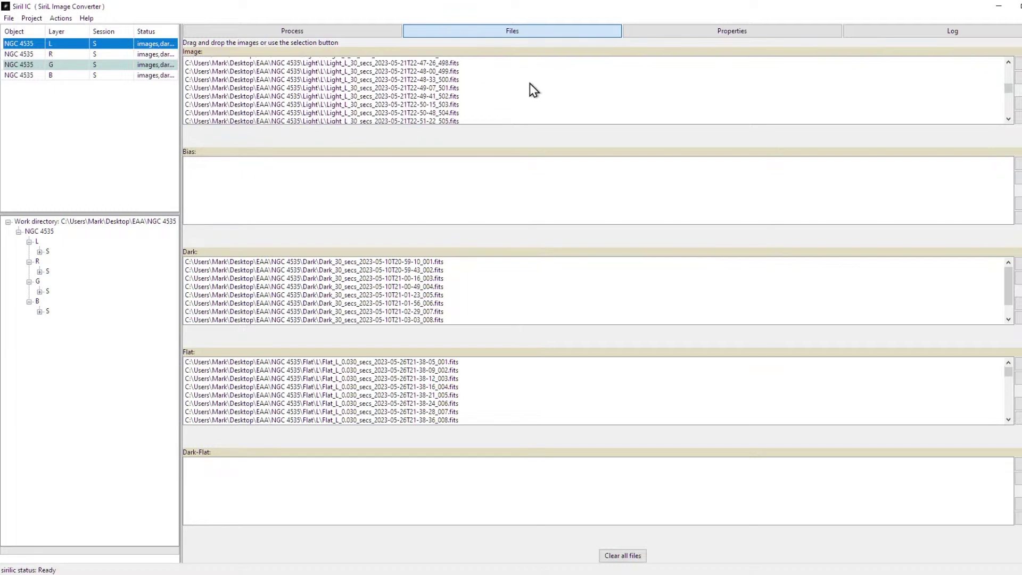
scroll(530, 89, down, 8)
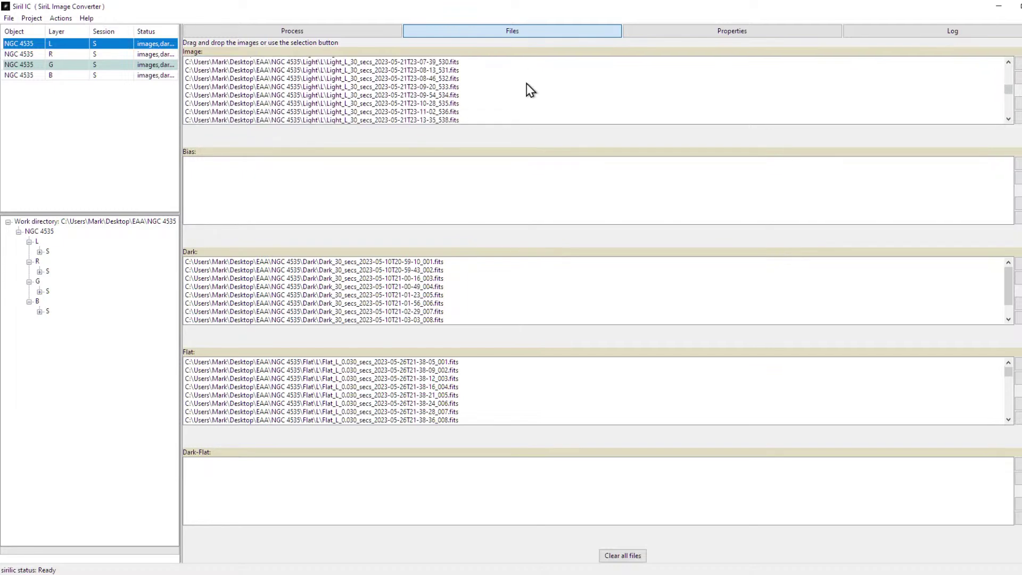
scroll(517, 101, down, 13)
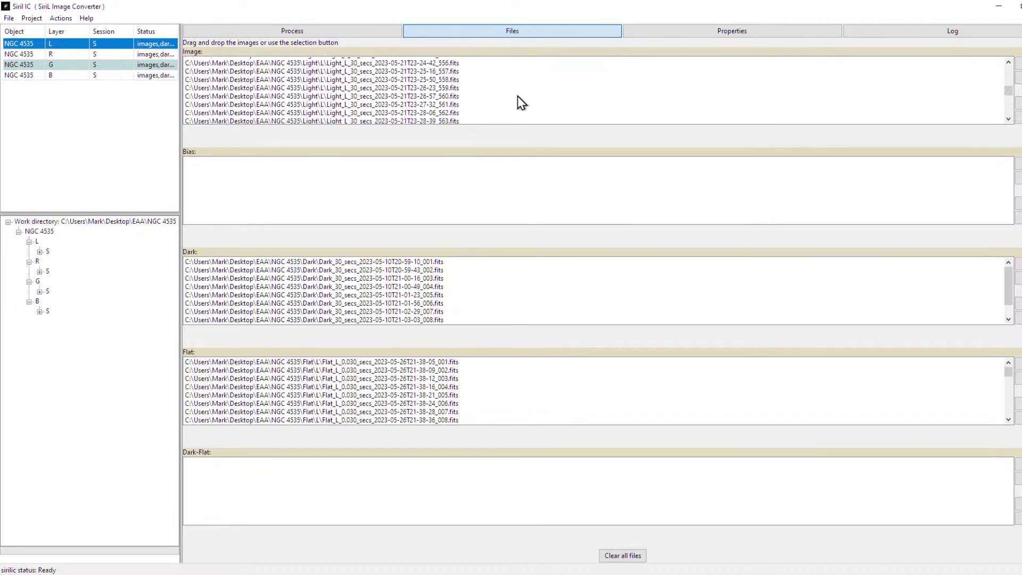
scroll(516, 96, down, 1)
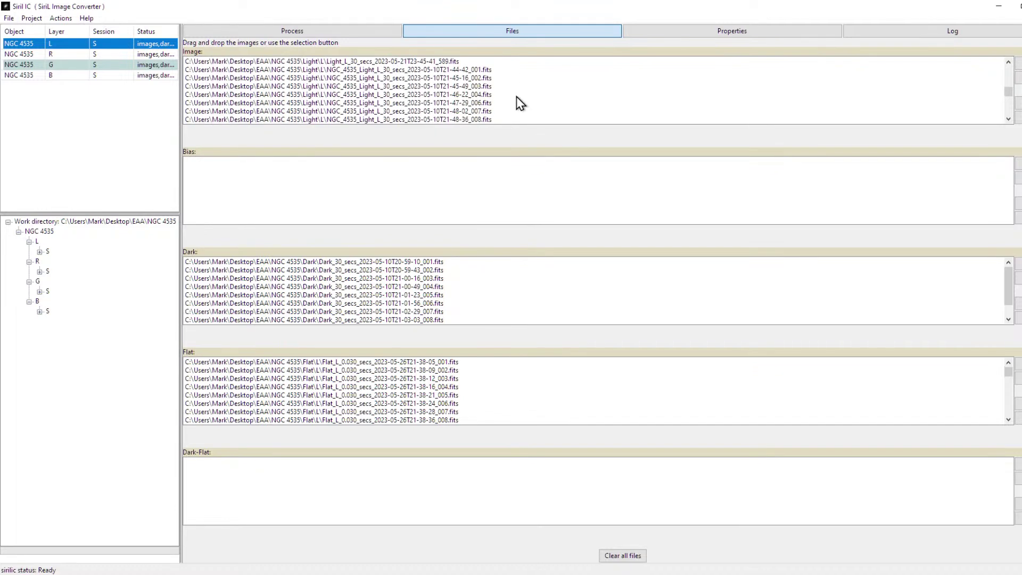
scroll(515, 101, down, 5)
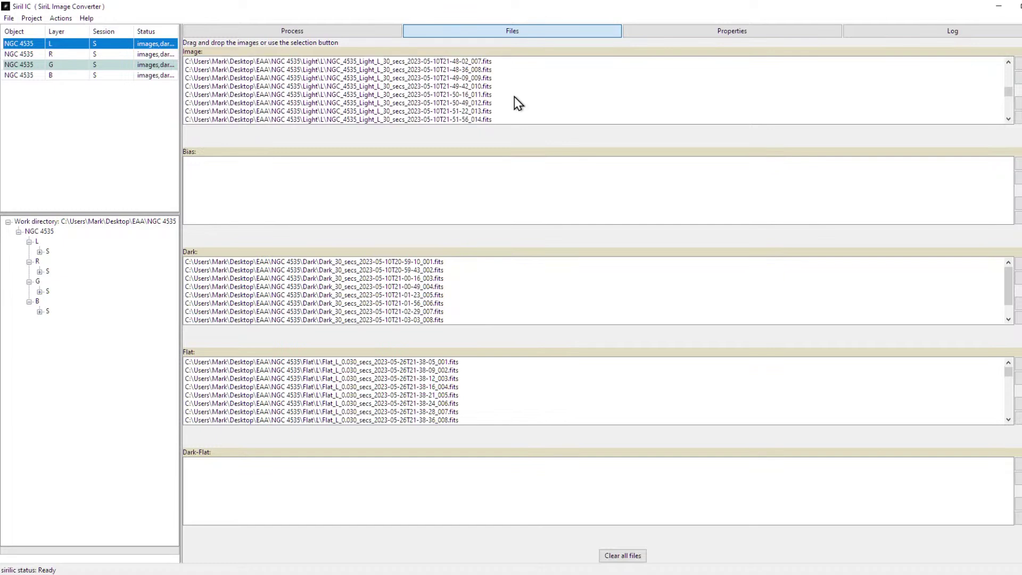
scroll(514, 101, down, 6)
Clear the L layer's light image list, re-add the frames from NGC 4535\Light\L, and start the first project action.
click(1017, 117)
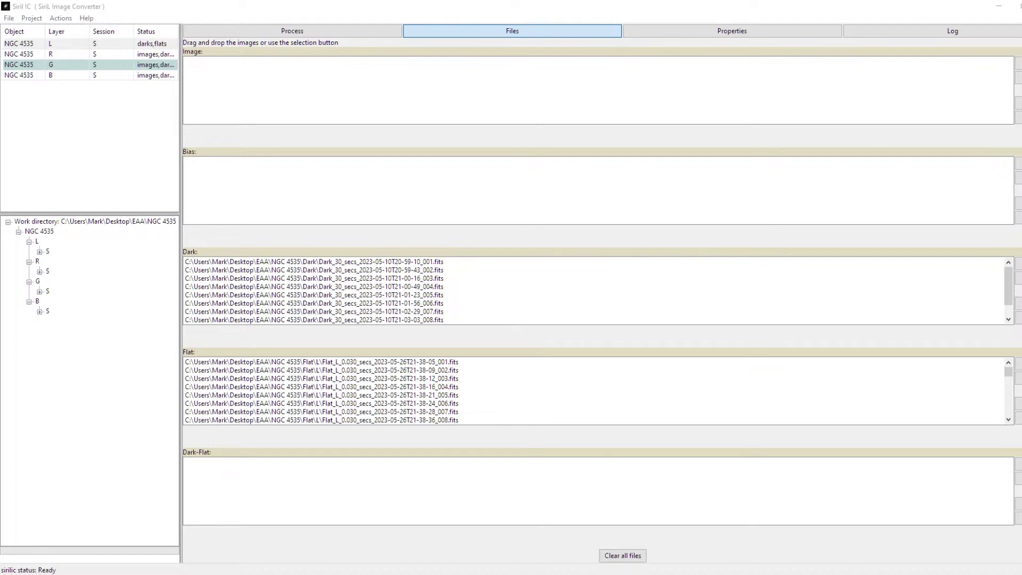
click(110, 184)
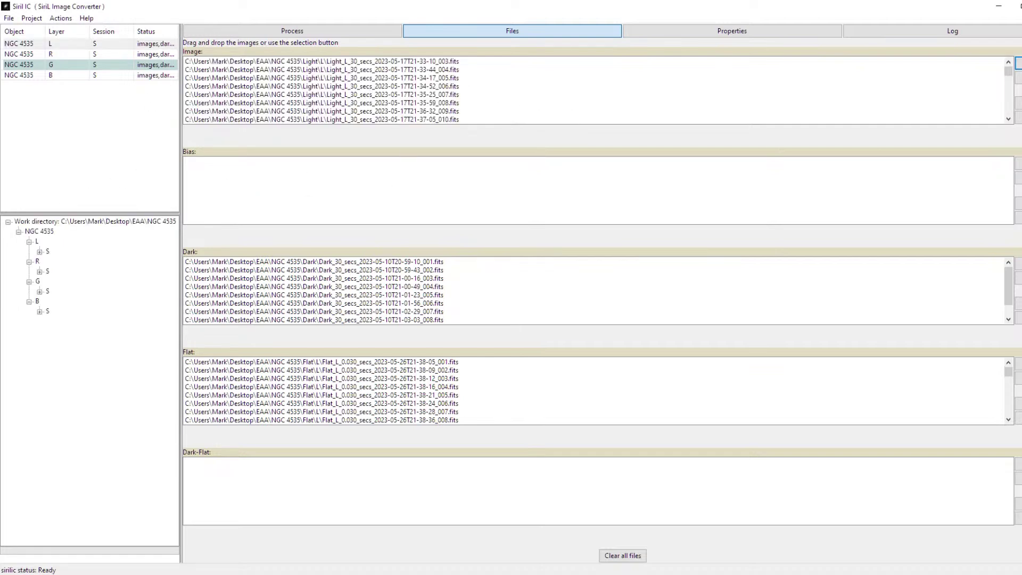
click(61, 18)
click(77, 33)
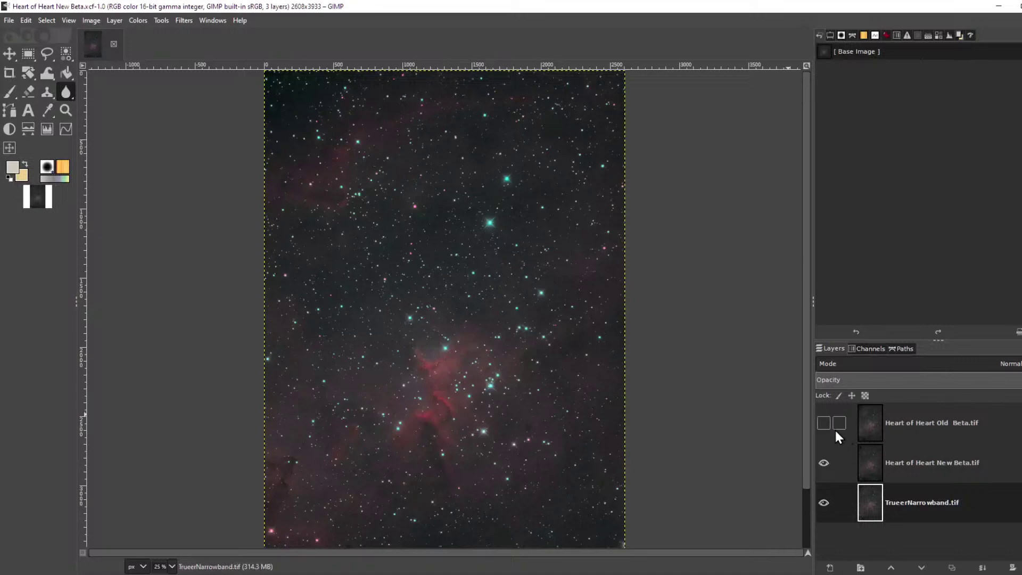
Switch to GIMP, hide Heart of Heart New Beta.tif, and compare Heart of Heart Old Beta.tif with TrueerNarrowband.tif around the red nebula.
click(823, 462)
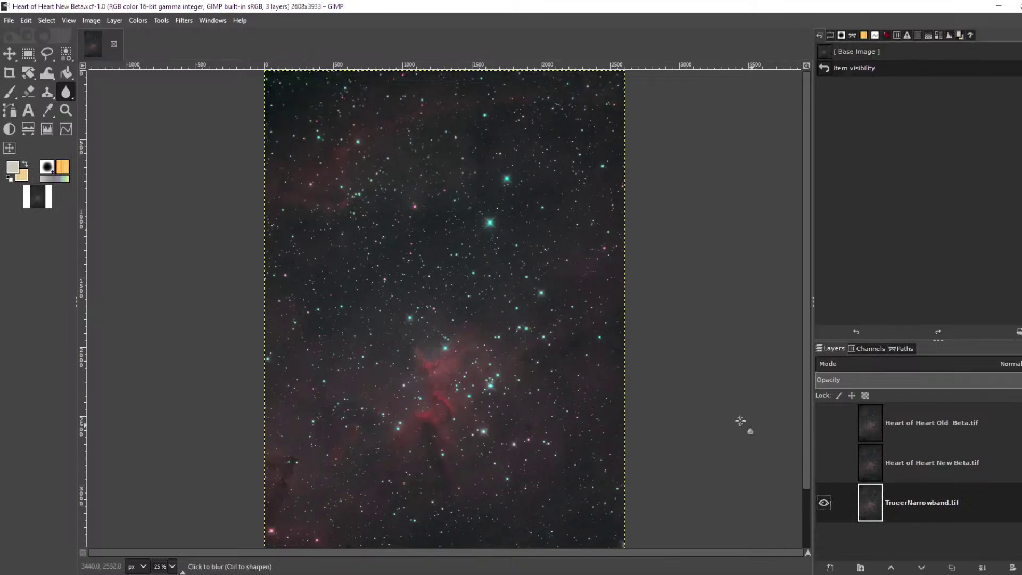
scroll(470, 406, up, 5)
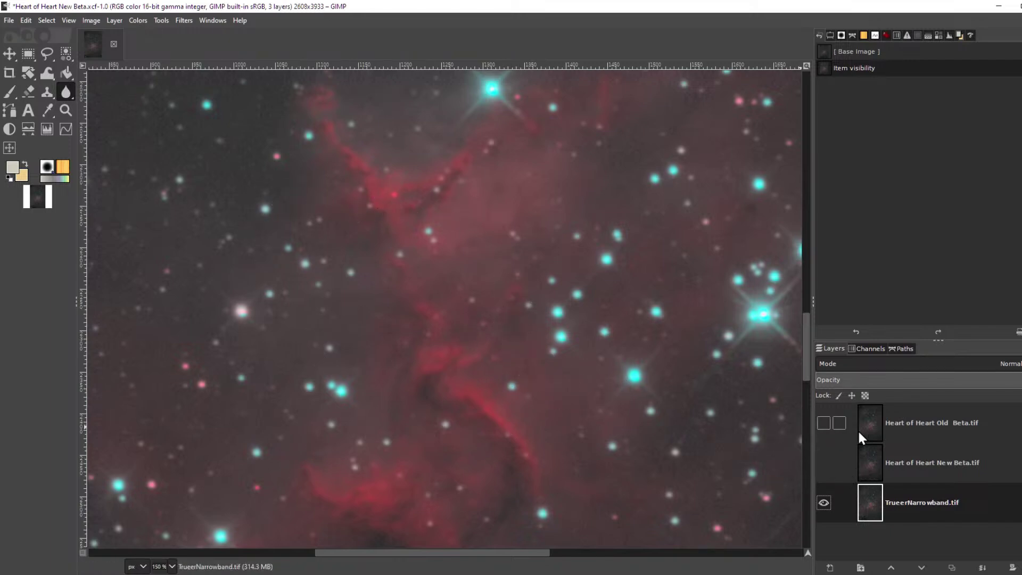
click(824, 423)
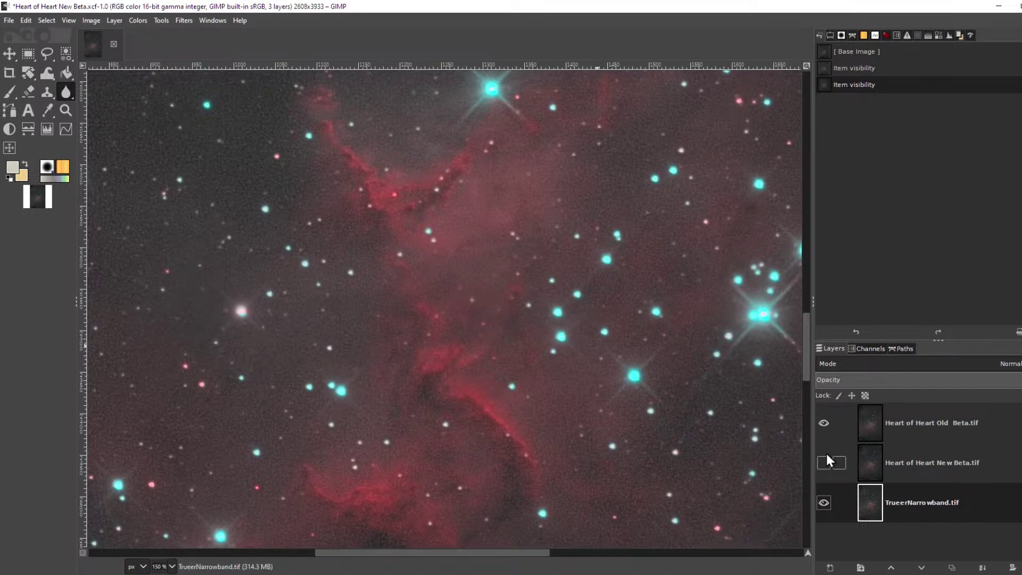
click(822, 423)
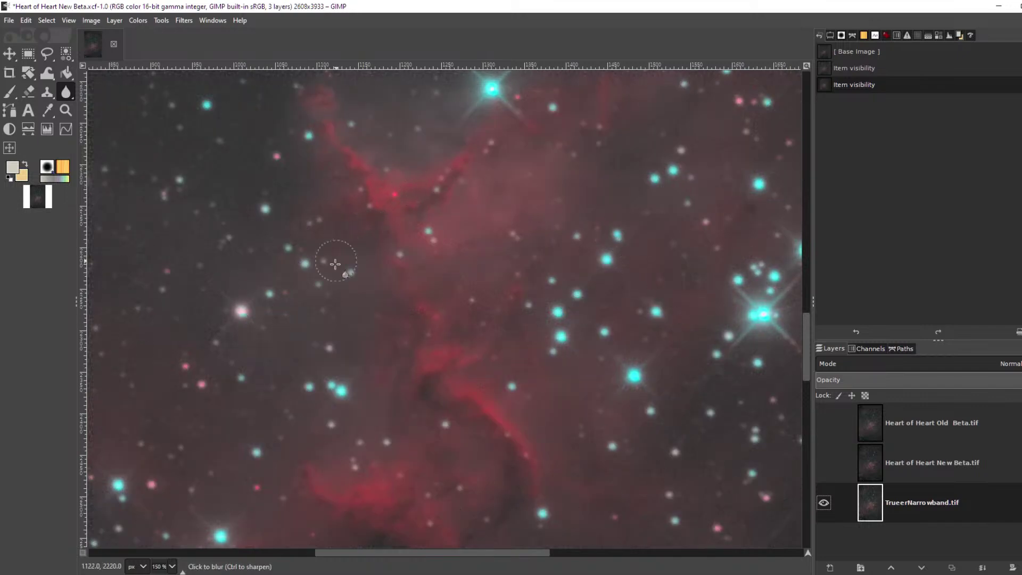
Show and select Heart of Heart New Beta.tif, and repeatedly toggle the Old Beta layer's visibility to compare noise and detail.
click(823, 462)
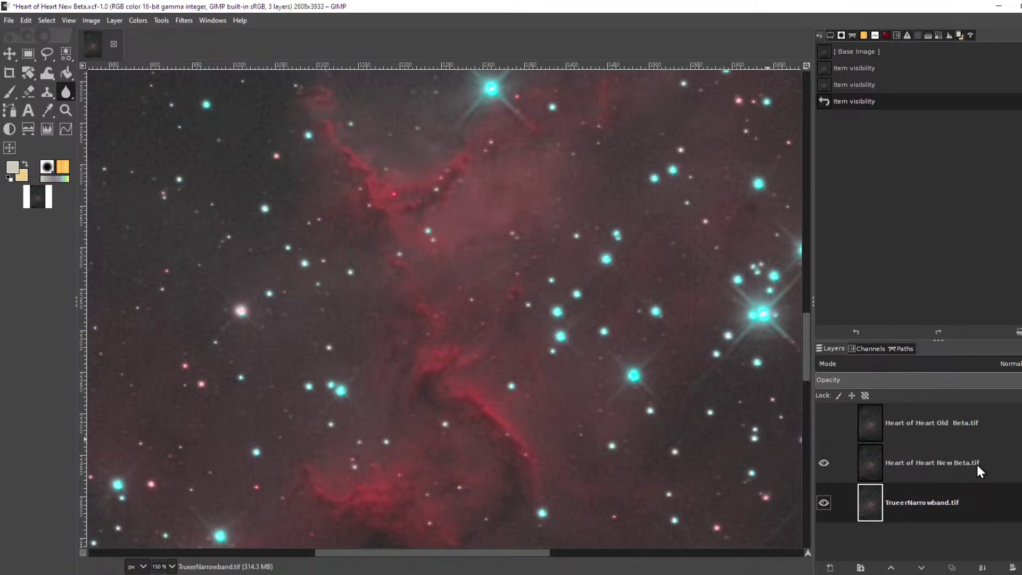
click(905, 464)
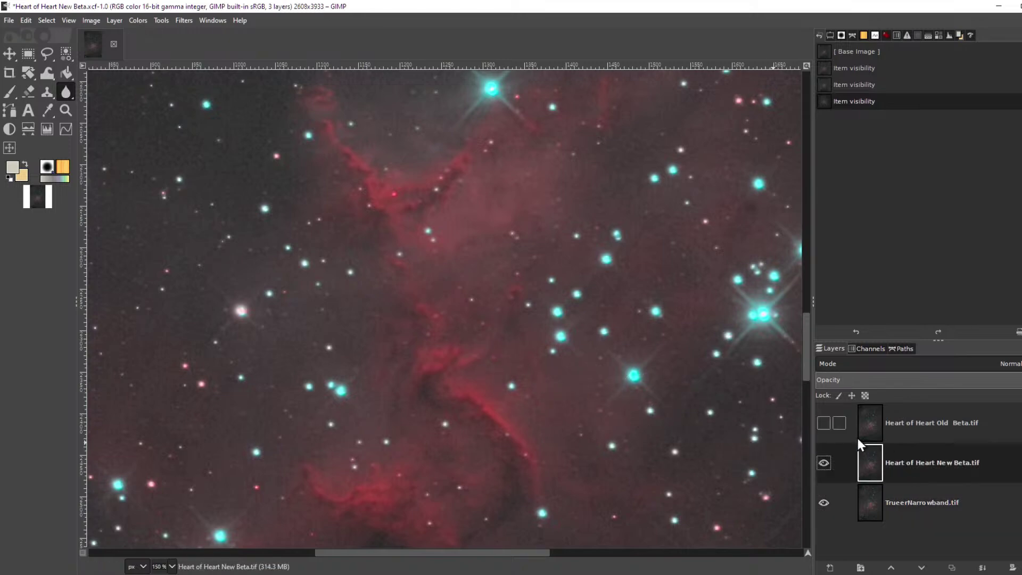
click(822, 424)
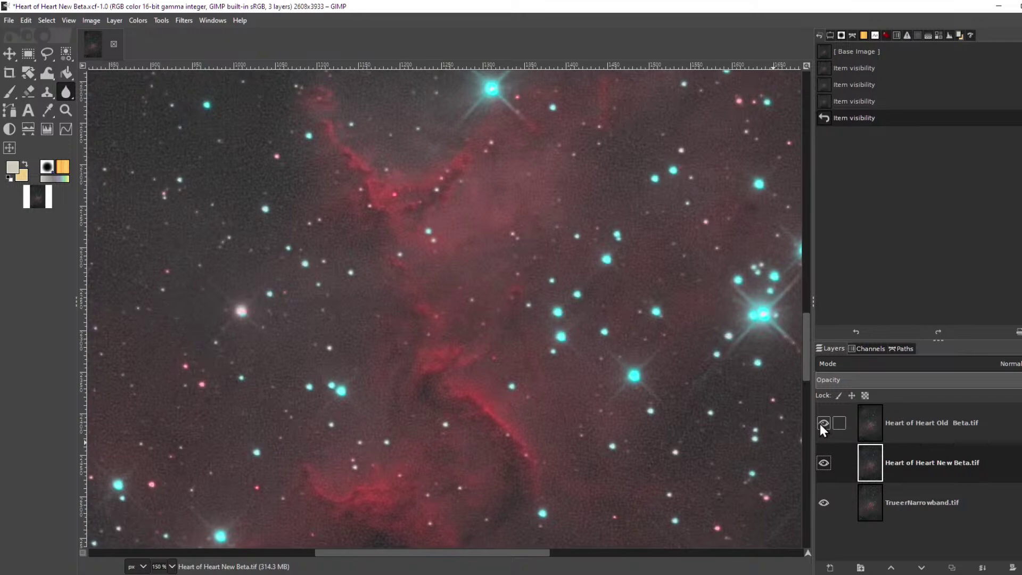
click(818, 421)
click(820, 423)
click(822, 423)
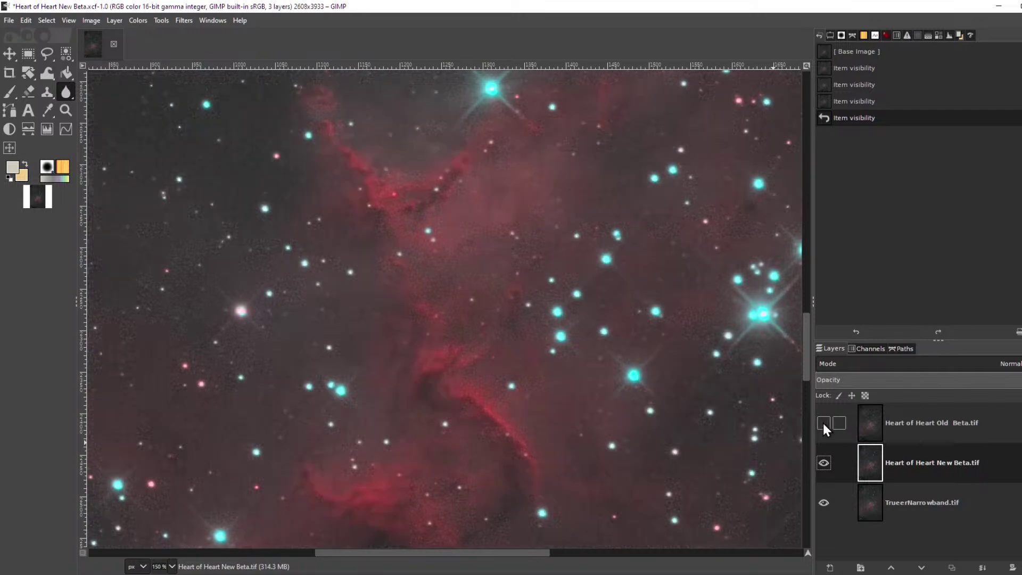
click(823, 423)
click(822, 421)
click(823, 423)
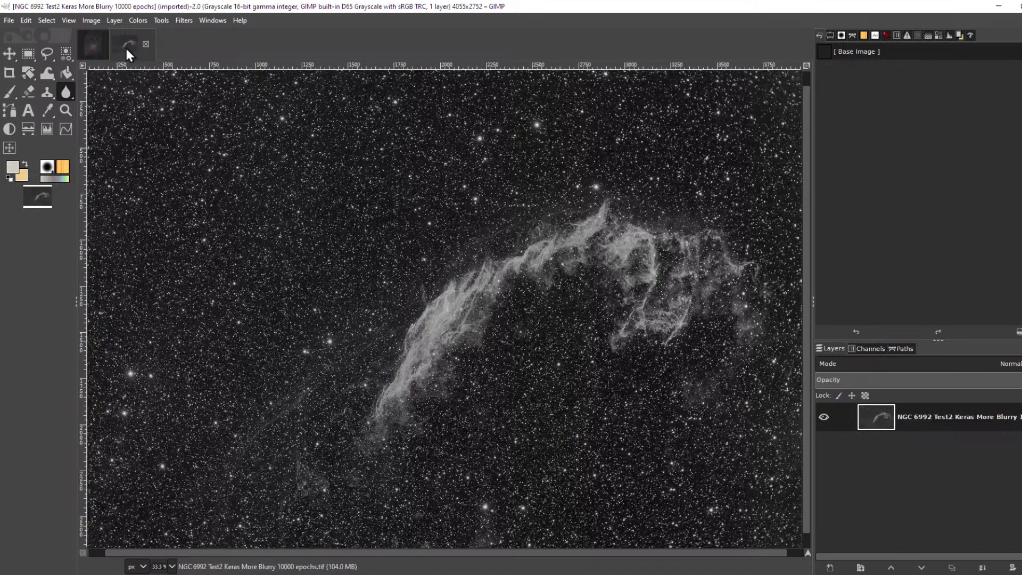
Bring up the NGC 6992 Test2 Keras More Blurry 10000 epochs image and examine its bright nebula filaments closely.
click(127, 46)
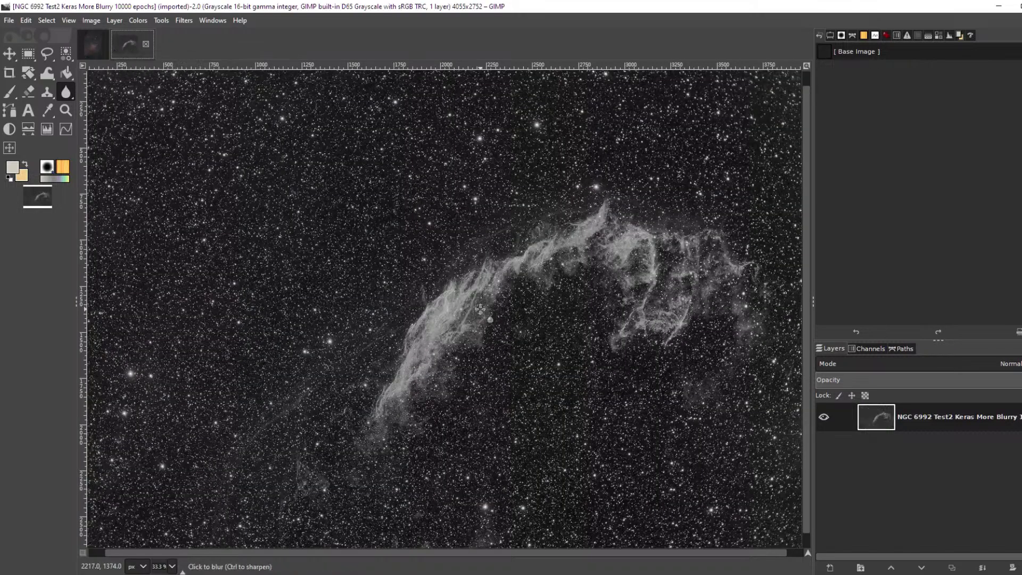
scroll(480, 305, up, 3)
scroll(480, 305, up, 1)
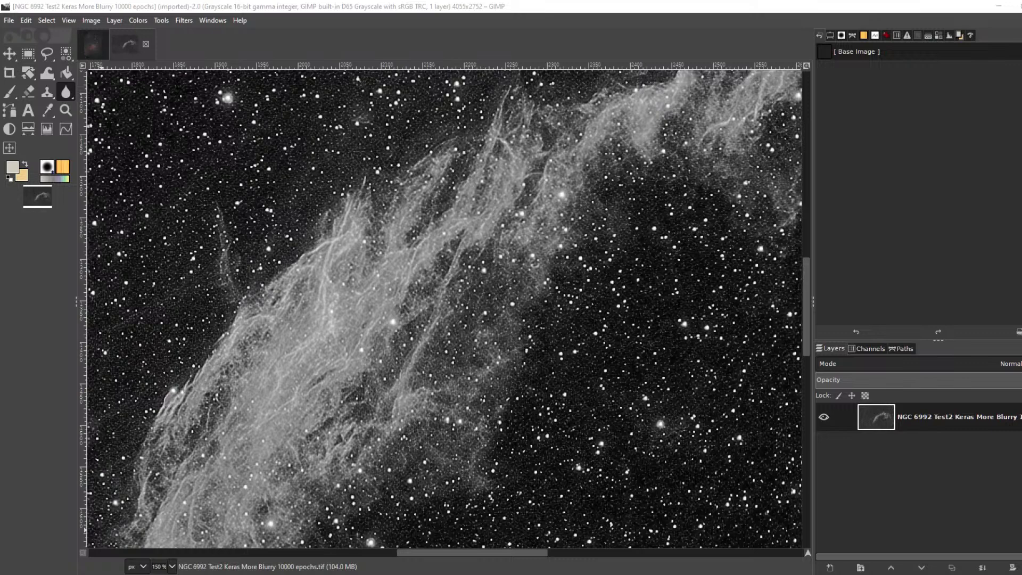
Open NGC 6992 Simple 81.tif and compare its filaments and stars up close with the NGC 6992 Test2 Keras image.
key(ctrl+Tab)
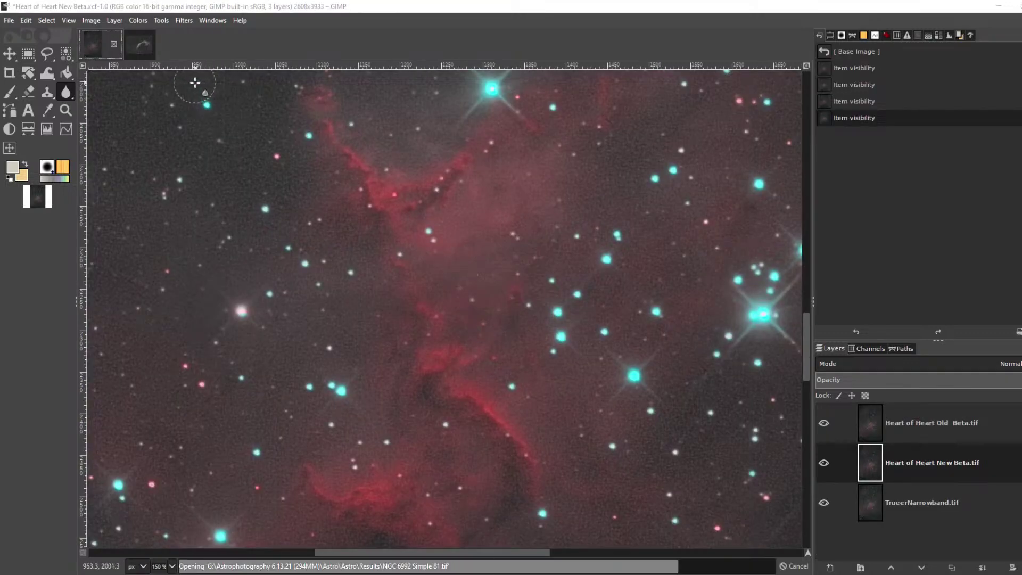
scroll(470, 302, up, 5)
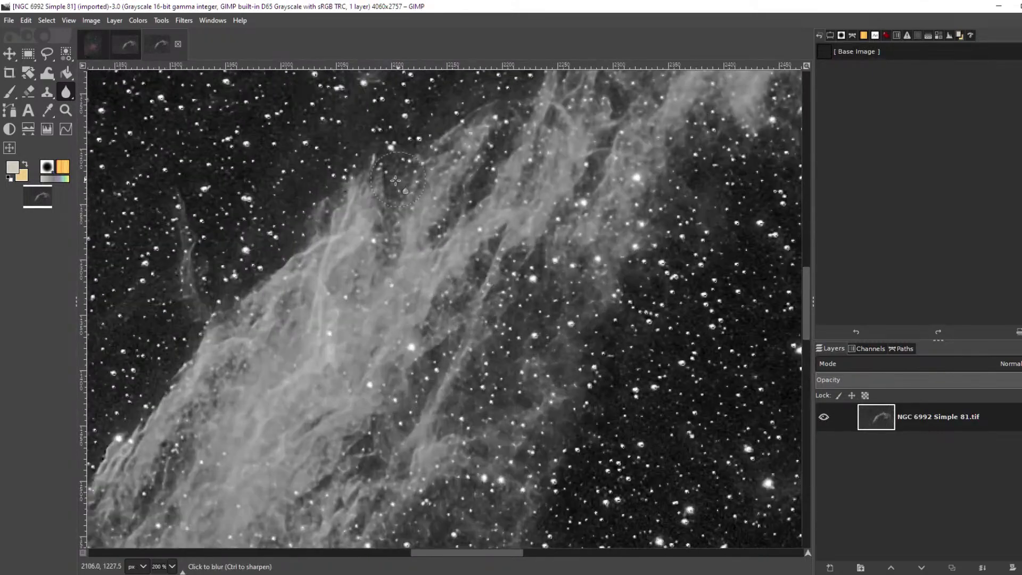
click(122, 43)
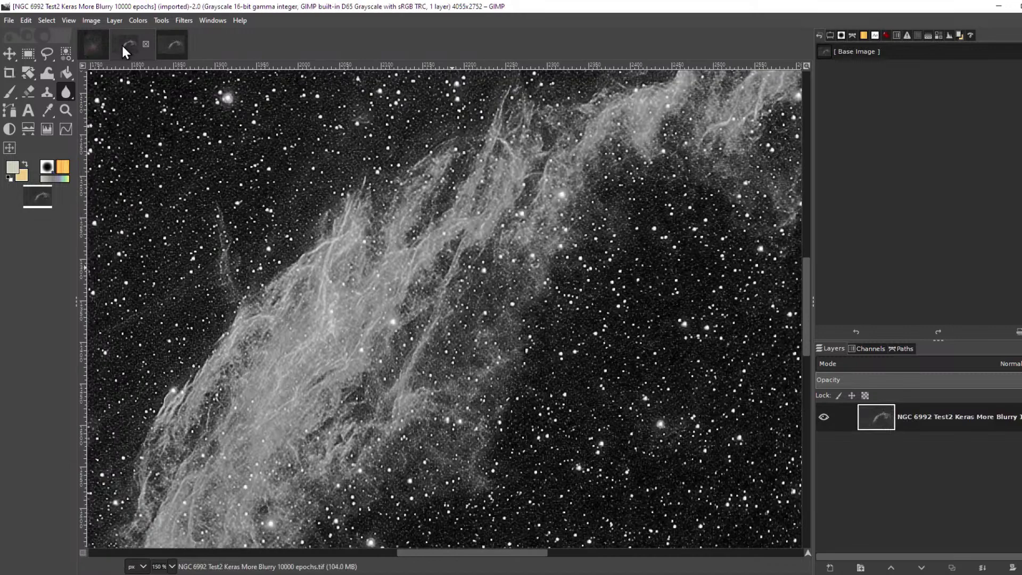
scroll(417, 304, up, 2)
click(168, 45)
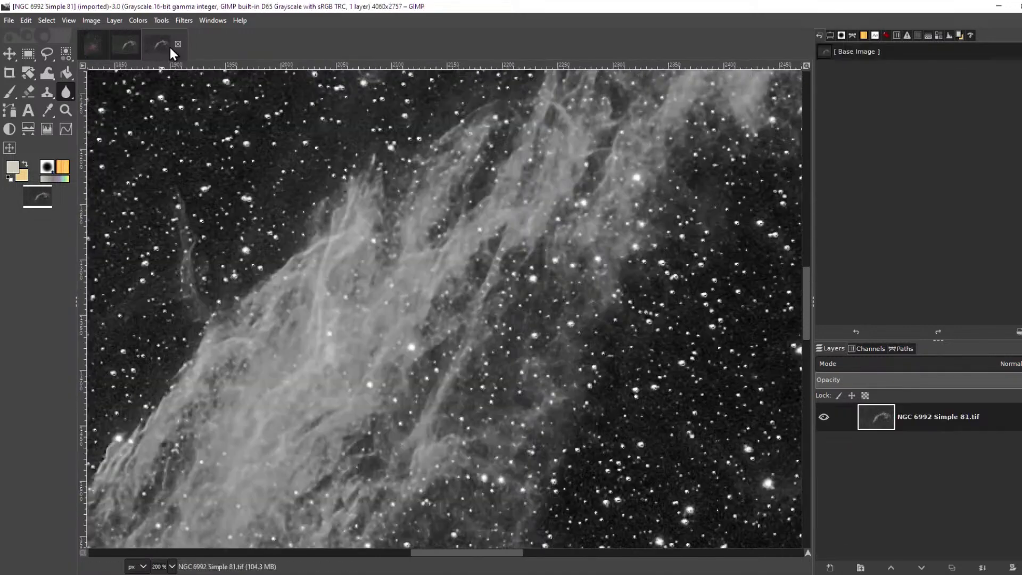
scroll(409, 280, up, 2)
scroll(409, 280, up, 1)
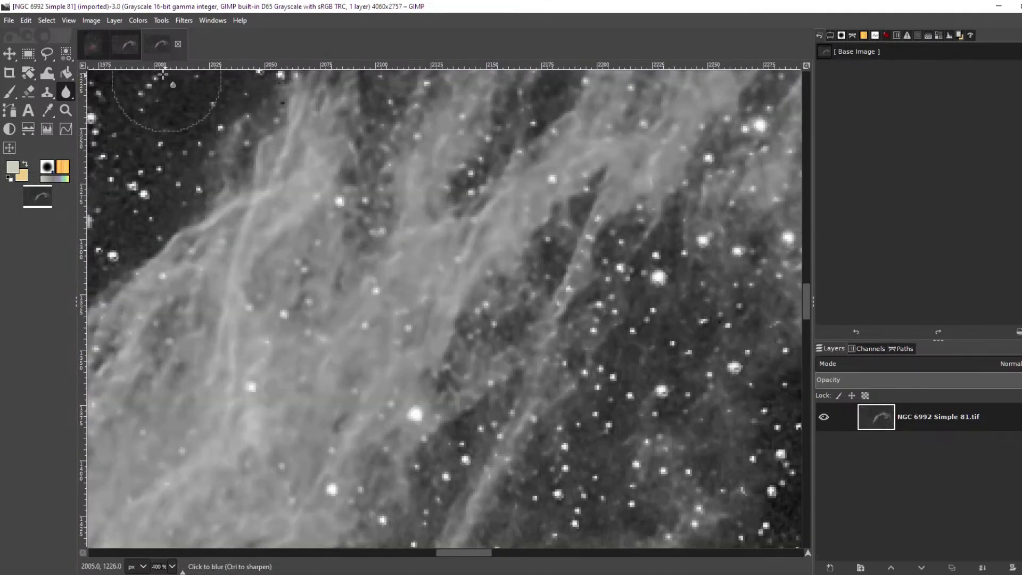
click(117, 44)
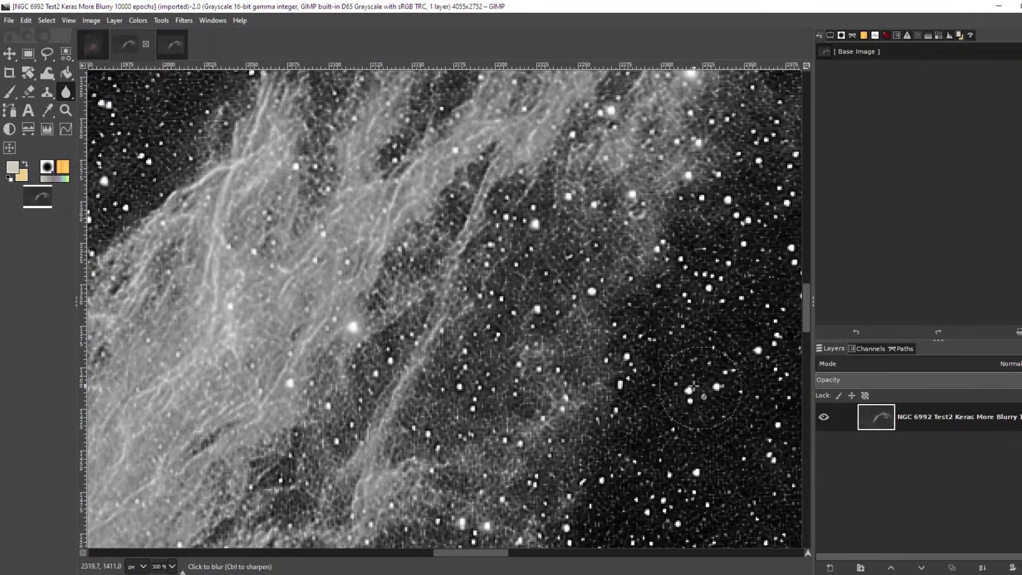
Revisit the NGC 6992 Simple 81 image, open NGC 6992 Test2.tif, and examine its nebula and stars at 200%.
click(167, 45)
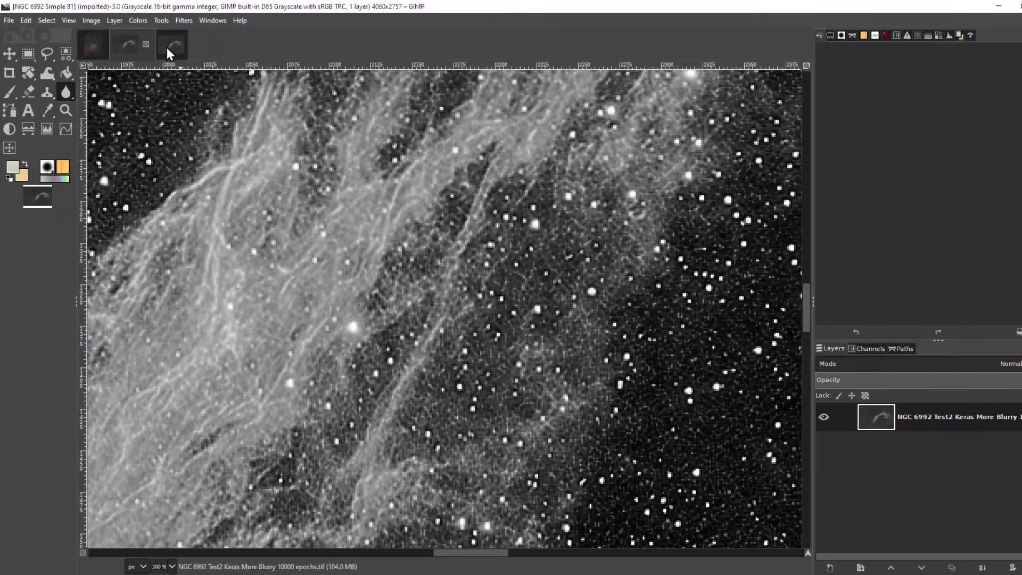
ctrl+scroll(558, 347, down, 1)
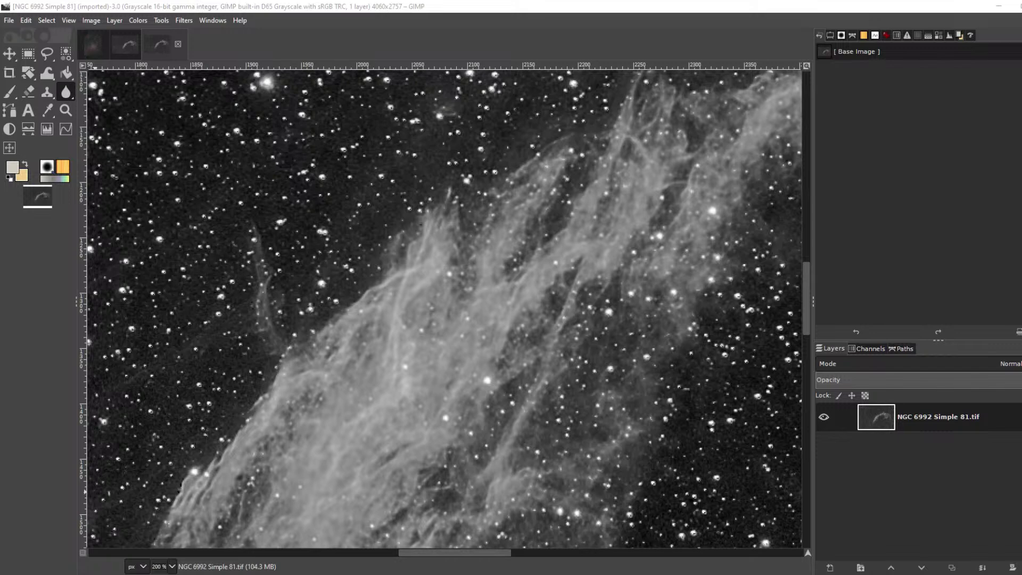
key(ctrl+Tab)
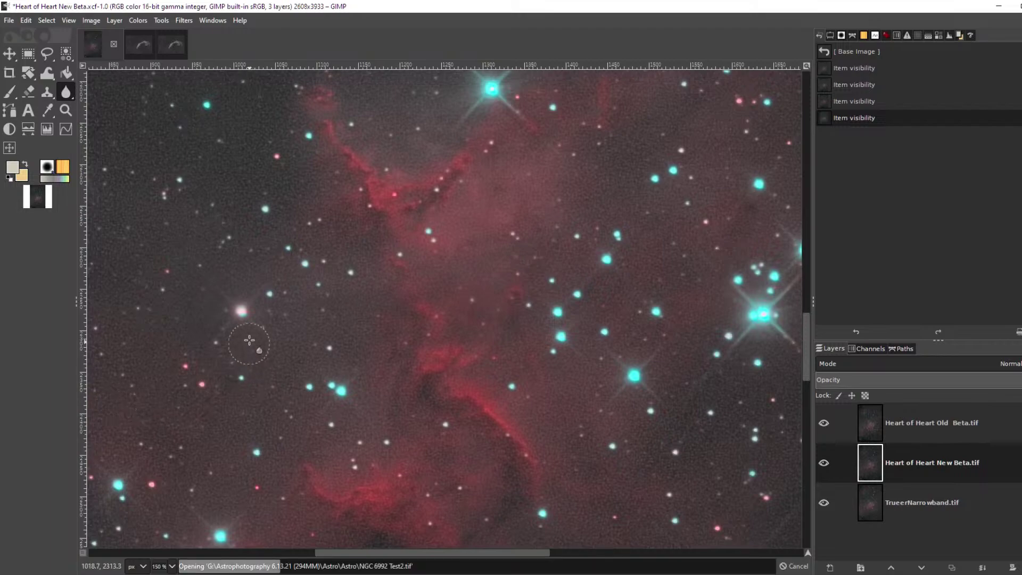
key(1)
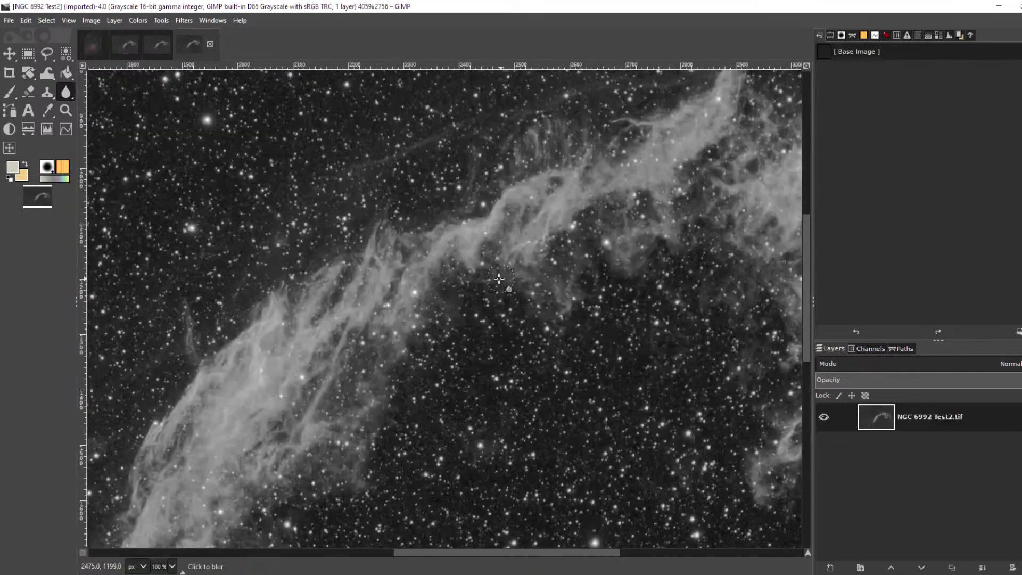
key(2)
scroll(490, 150, up, 5)
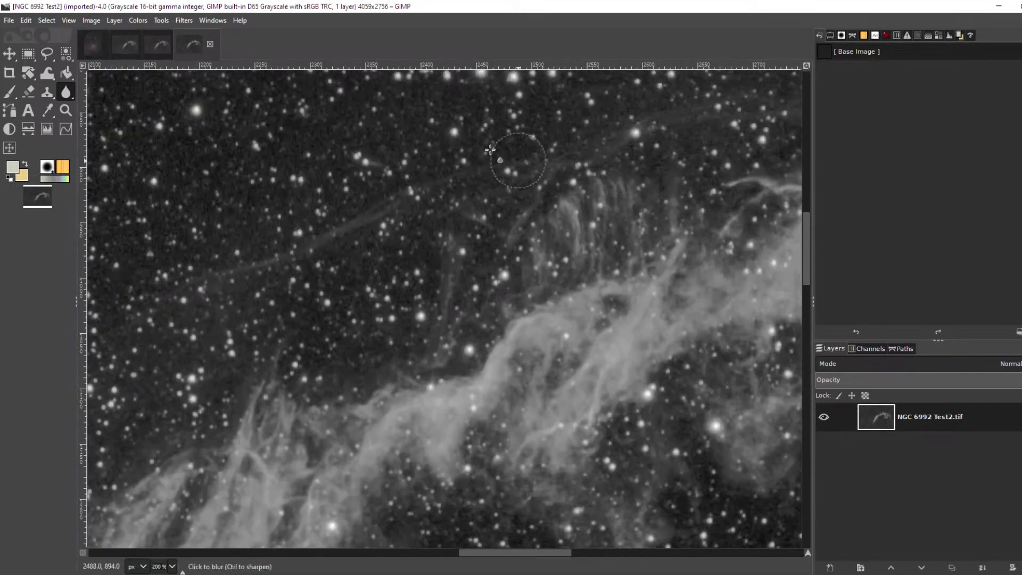
Copy the entire NGC 6992 Simple 81 image and return to the NGC 6992 Test2 image.
click(169, 46)
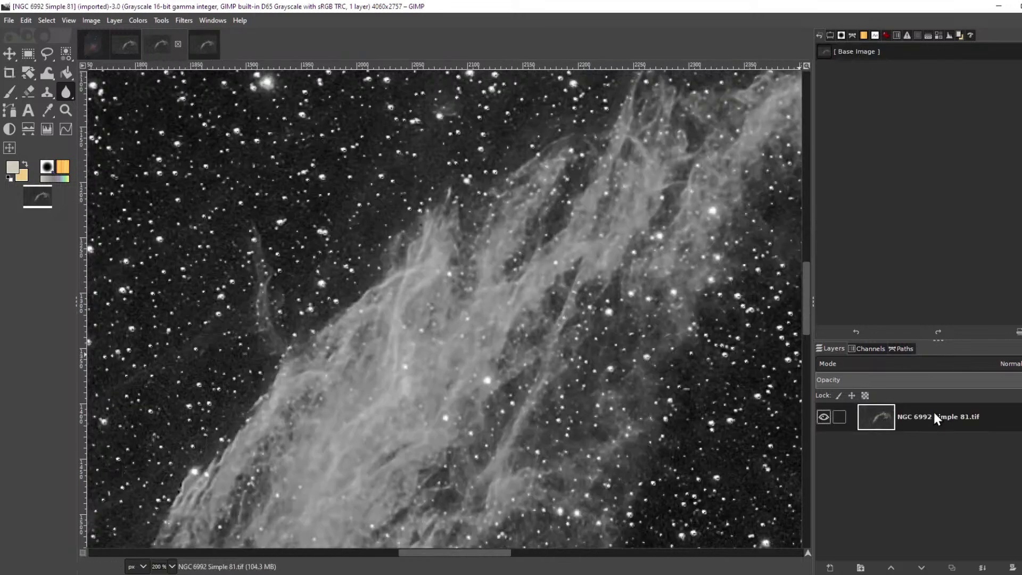
key(ctrl+a)
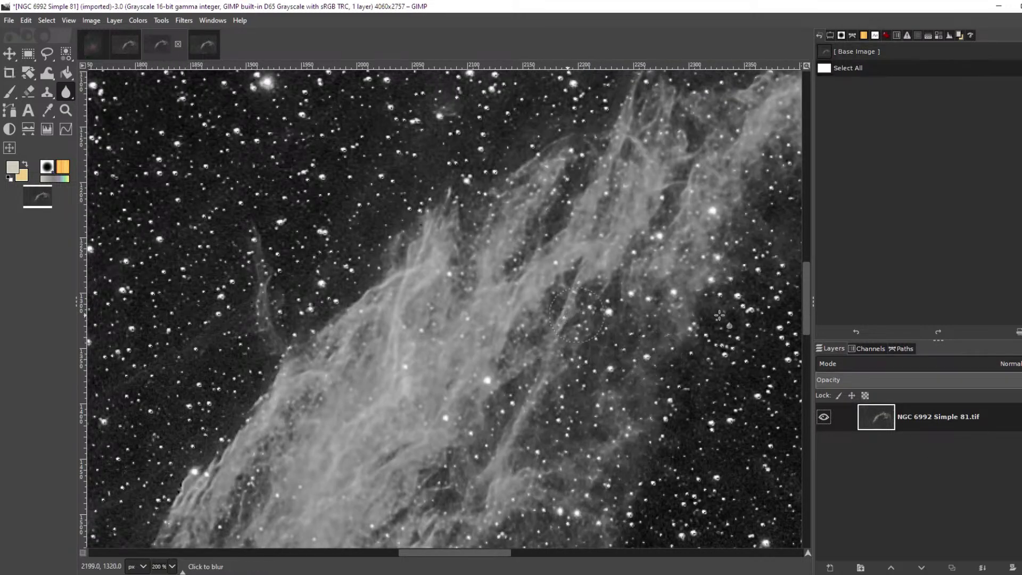
click(196, 49)
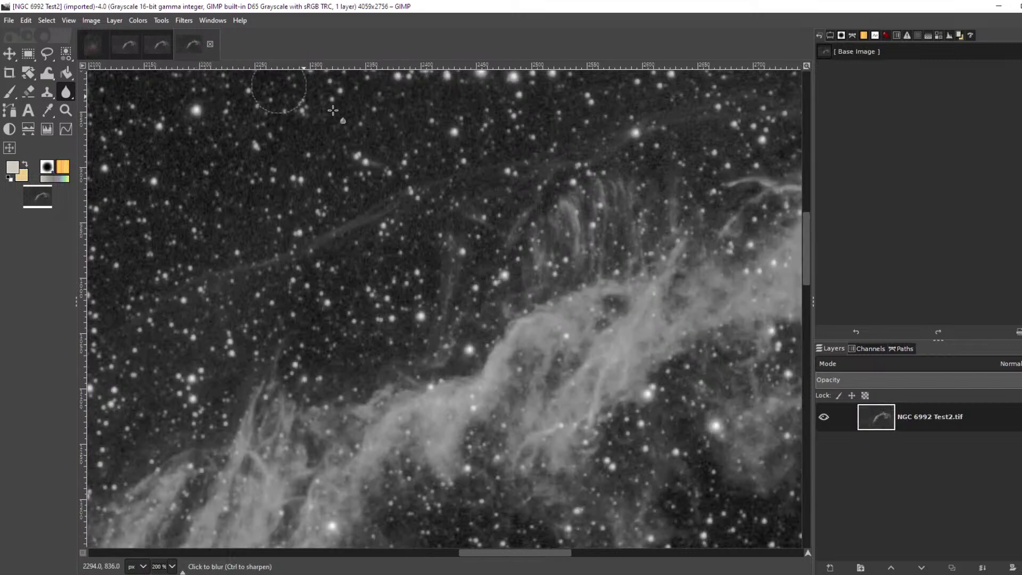
Rename the NGC 6992 Test2.tif layer as Original.
double_click(906, 416)
text(O)
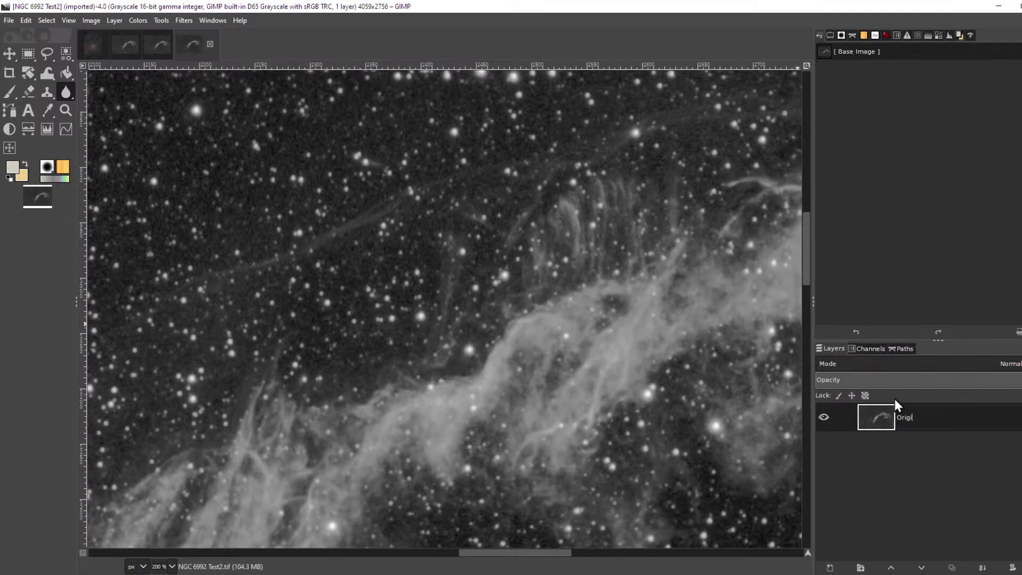
text(riginal)
key(Return)
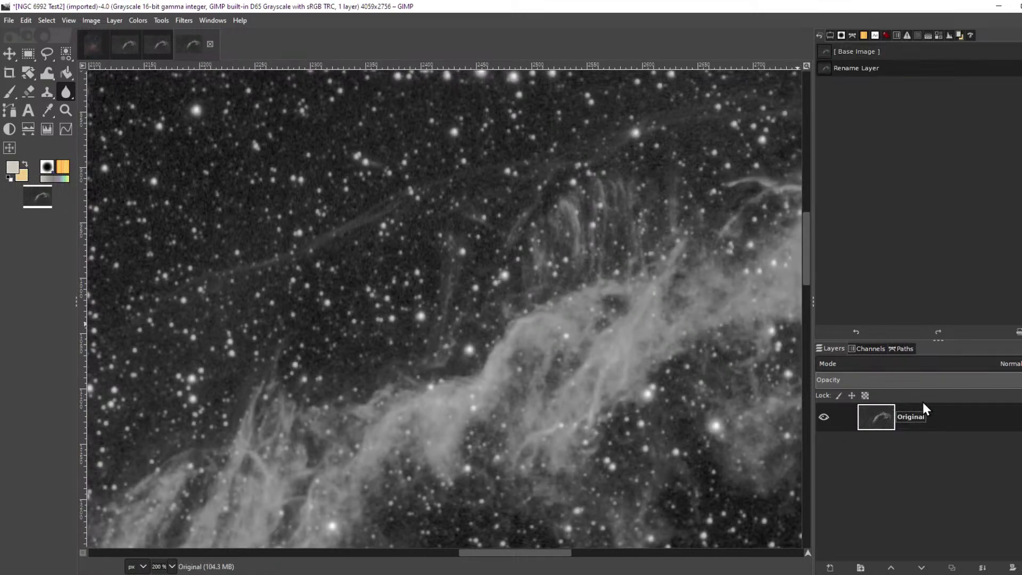
Paste the copied Simple 81 image as a new layer above Original and name it Beta1.
key(ctrl+v)
right_click(914, 413)
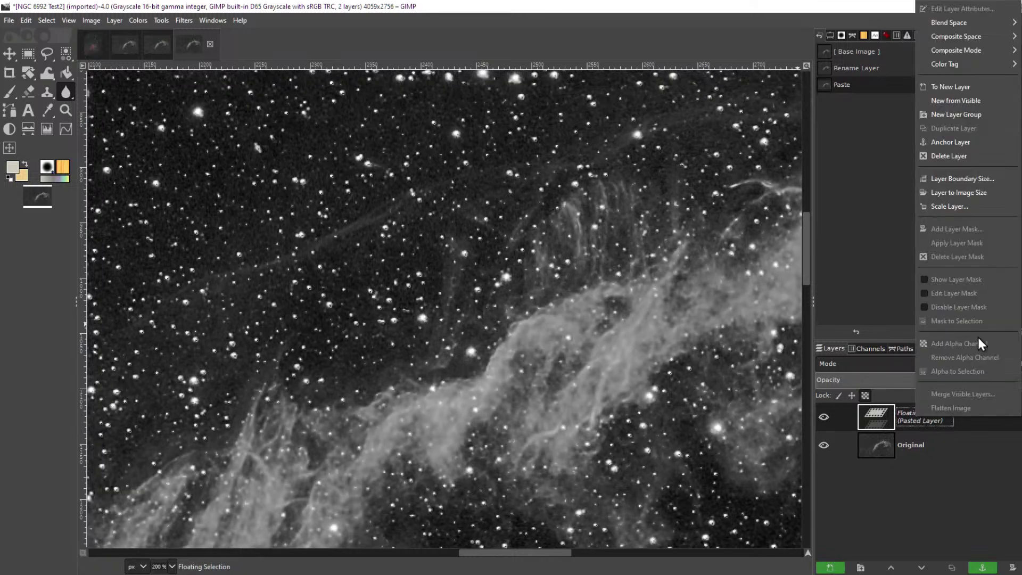
click(960, 88)
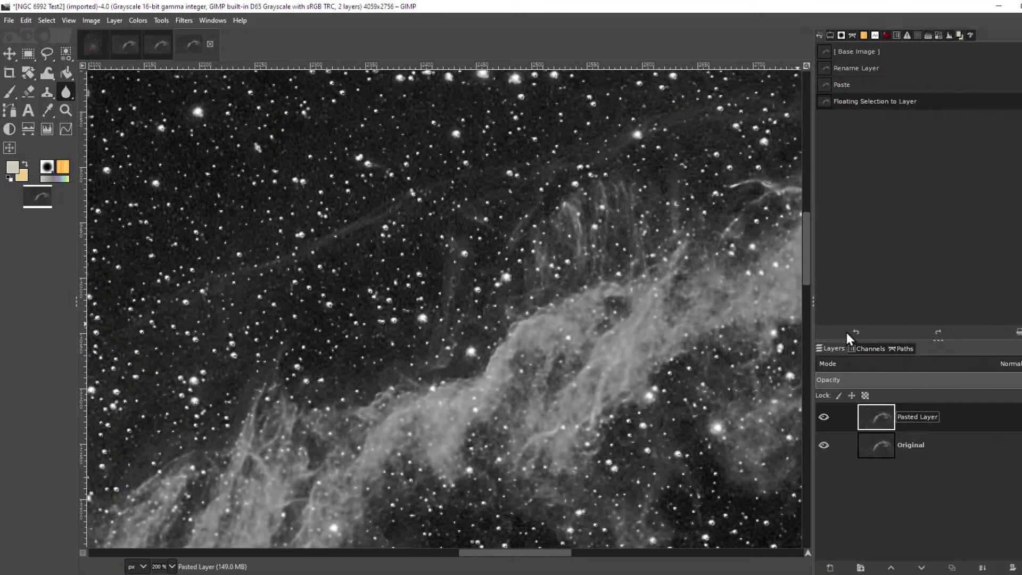
double_click(916, 415)
text(Beta1)
key(Return)
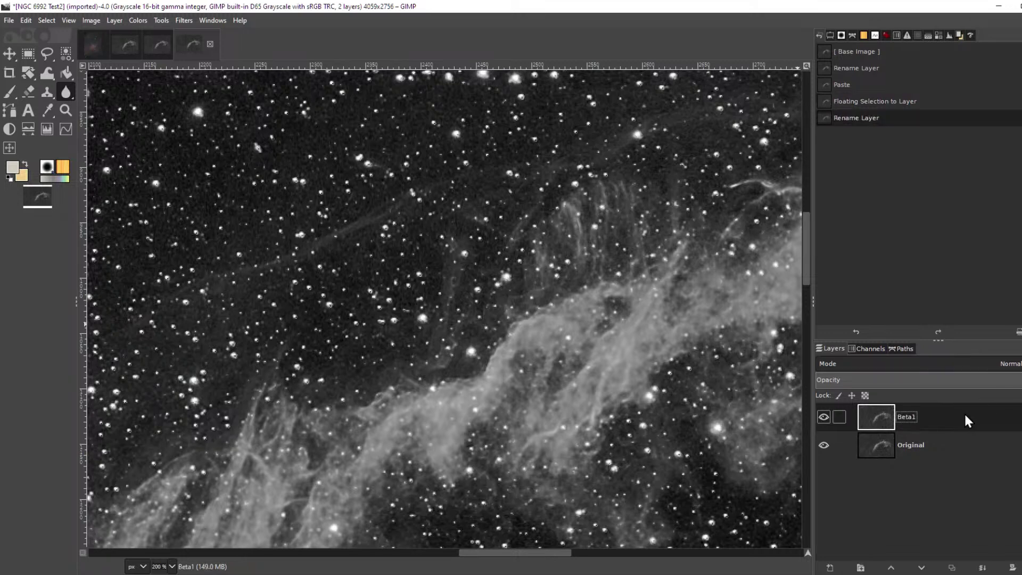
Rename the pasted Simple 81 layer as Beta2.
double_click(941, 416)
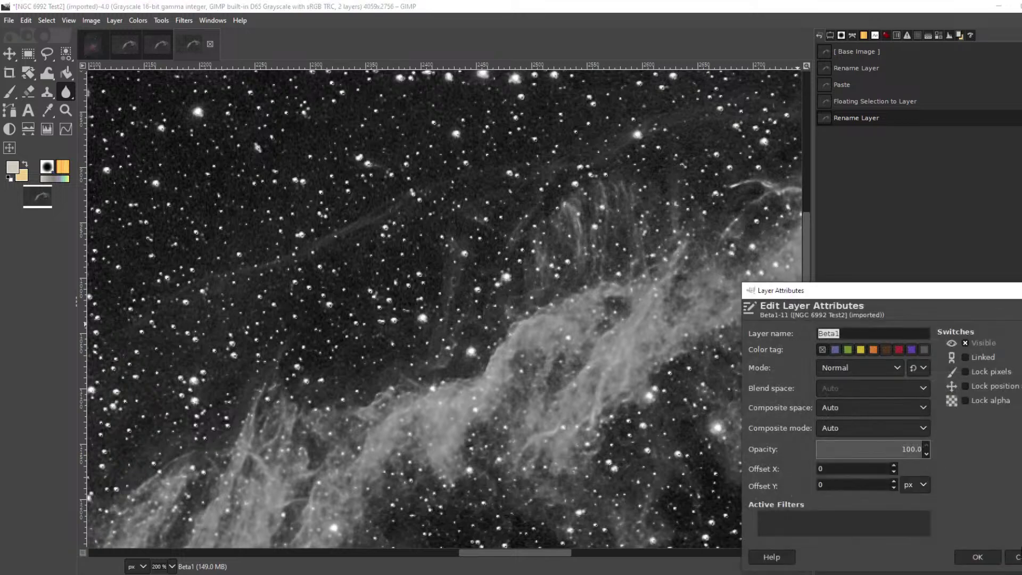
click(868, 335)
key(BackSpace)
text(2)
key(Return)
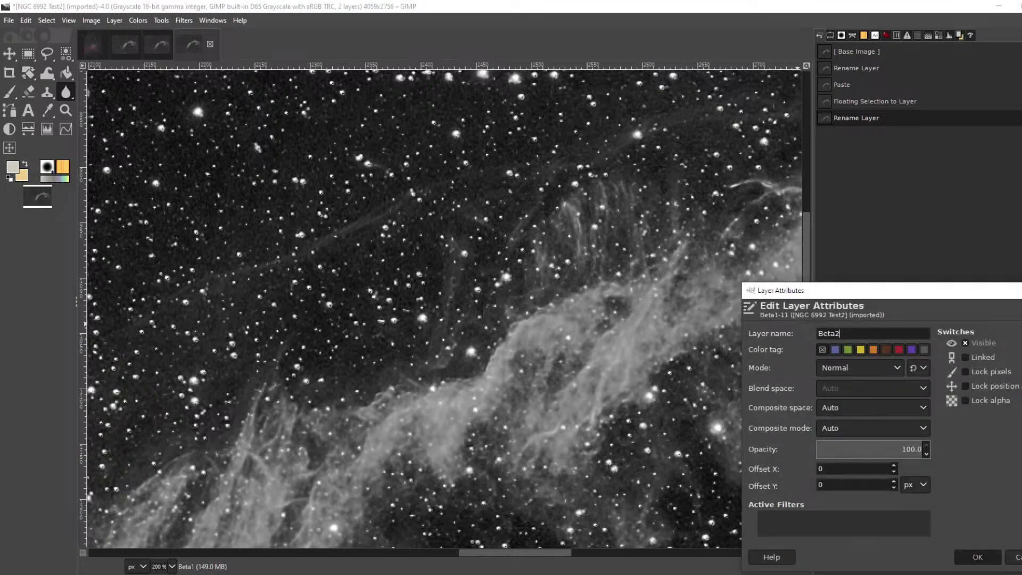
Copy the entire NGC 6992 Test2 Keras More Blurry 10000 epochs image and return to the NGC 6992 Test2 image.
click(129, 45)
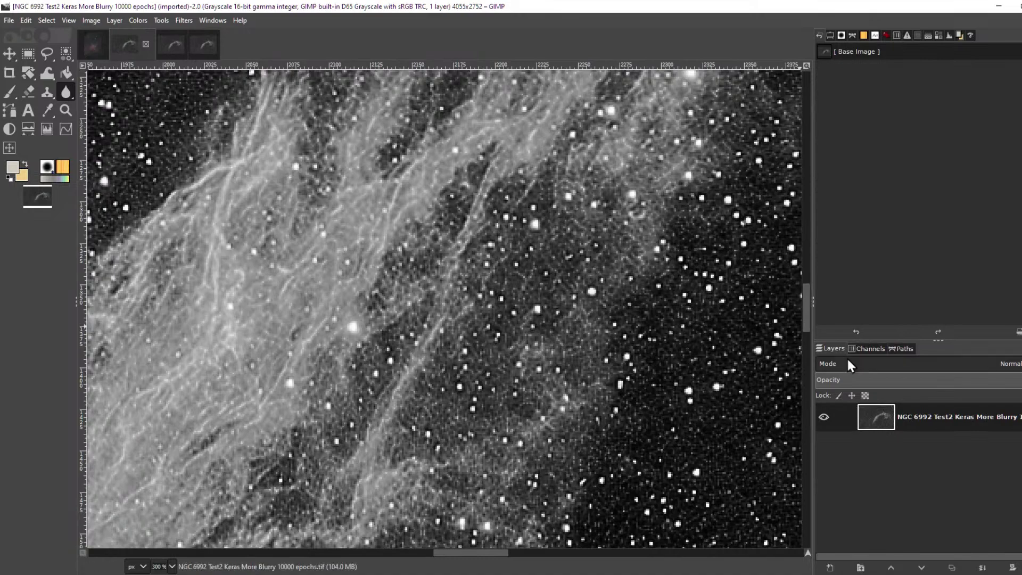
key(ctrl+a)
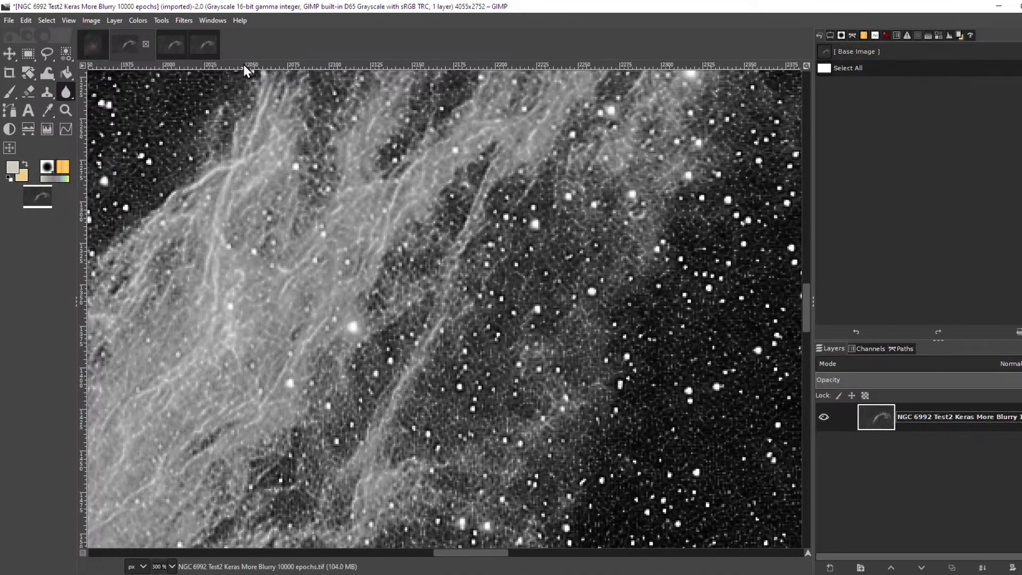
click(208, 46)
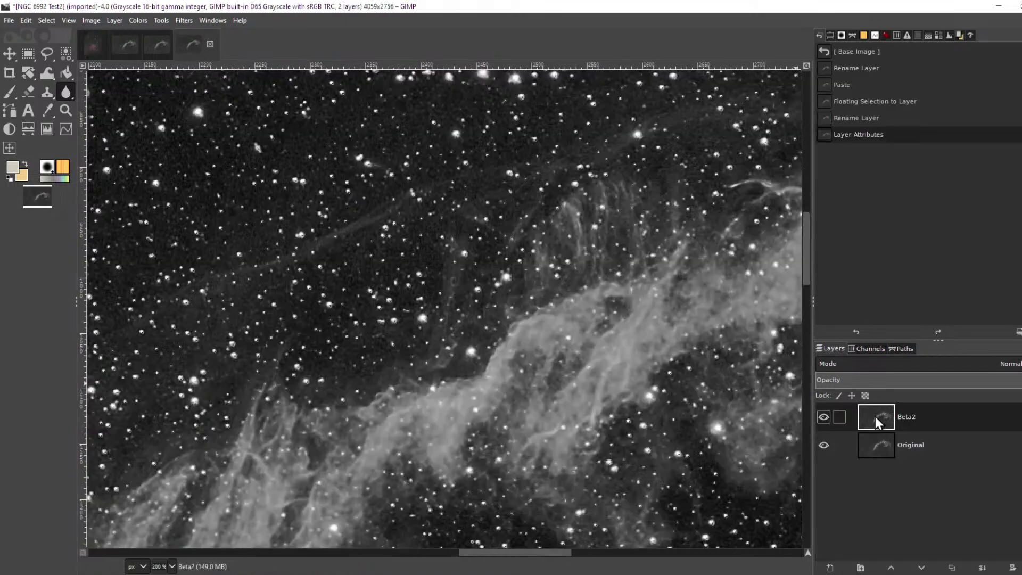
Paste the copied Keras image as a new layer above Beta2 and name it Beta1.
key(ctrl+v)
right_click(914, 416)
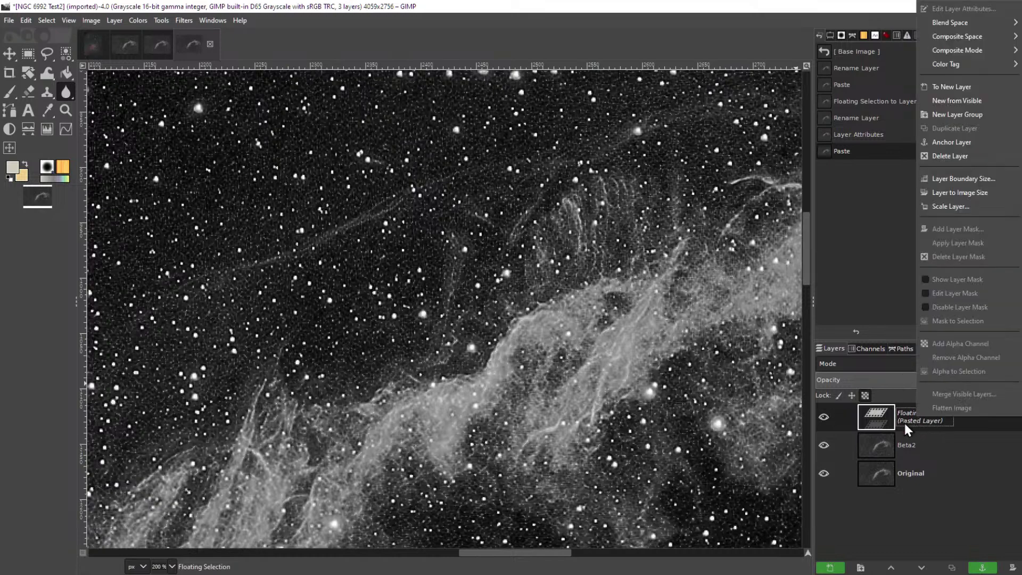
click(902, 420)
double_click(903, 421)
text(Beta)
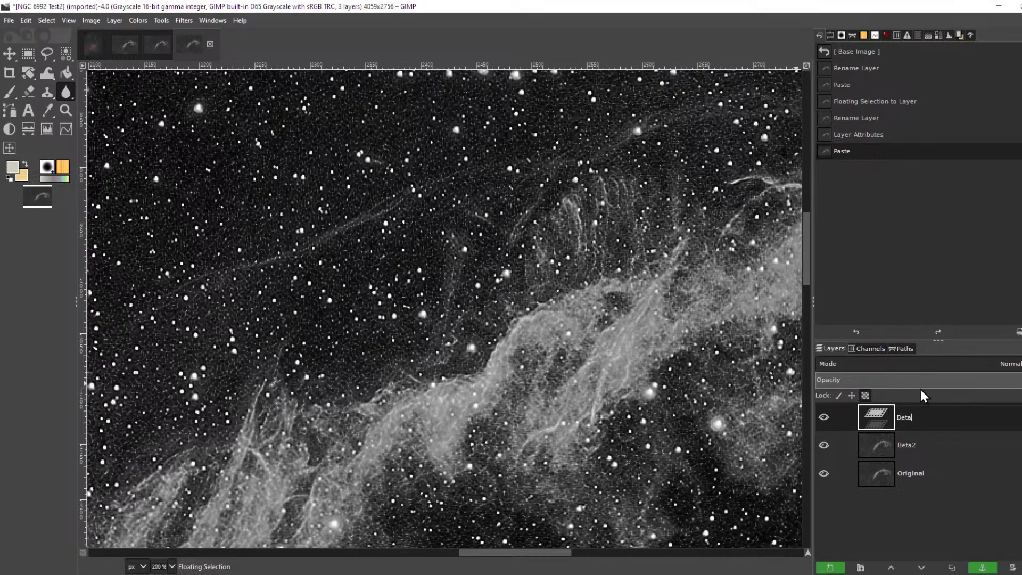
text(`)
key(Return)
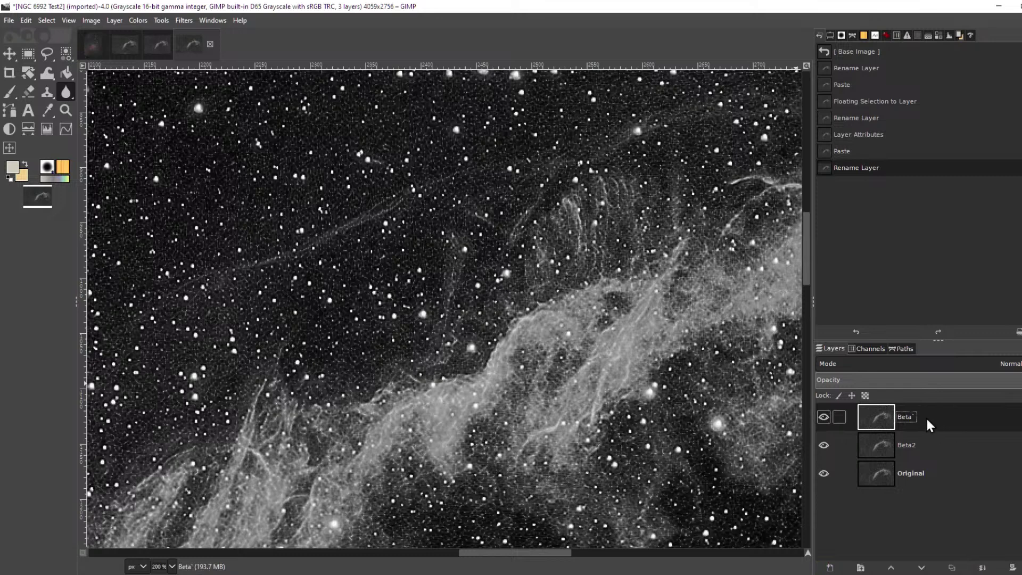
double_click(921, 416)
click(862, 332)
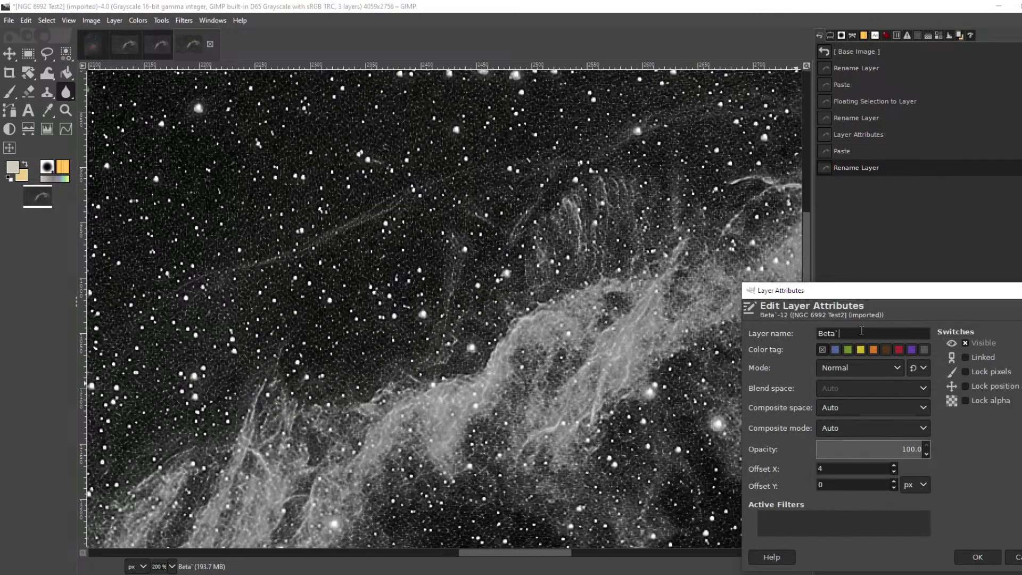
text(1)
key(Return)
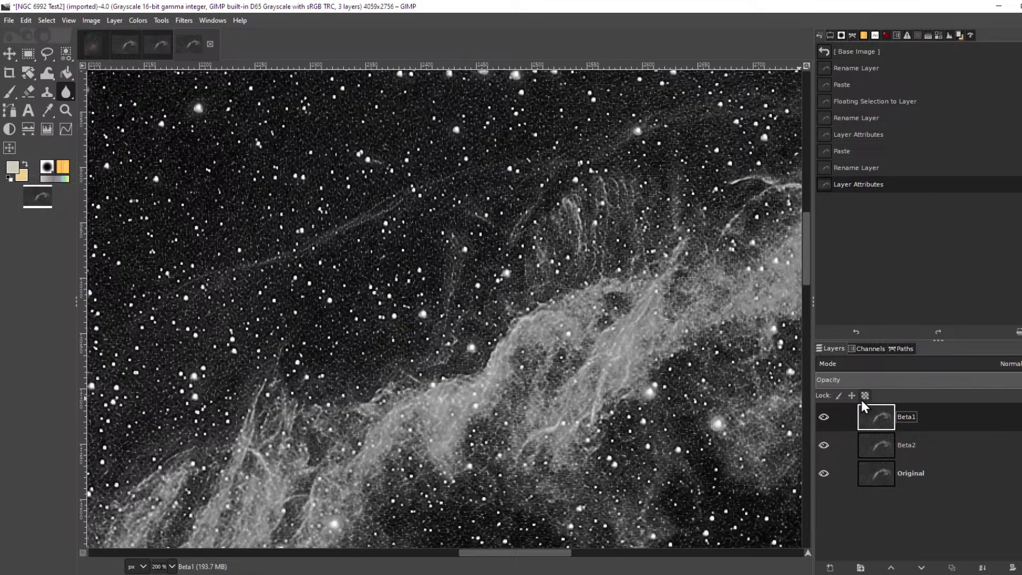
Hide Beta1 and repeatedly toggle Beta2's visibility to compare its filaments and stars with Original.
click(823, 416)
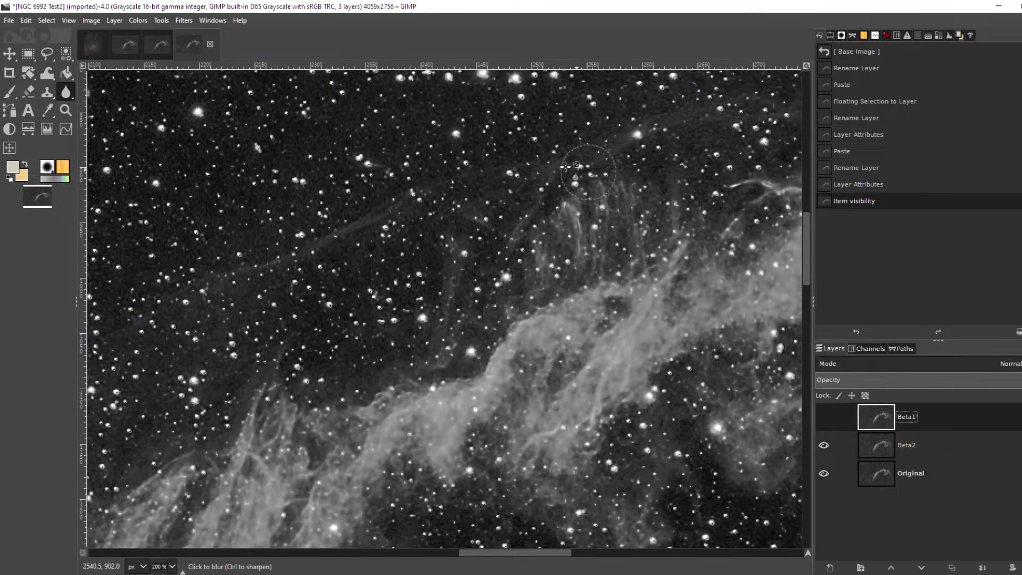
click(823, 446)
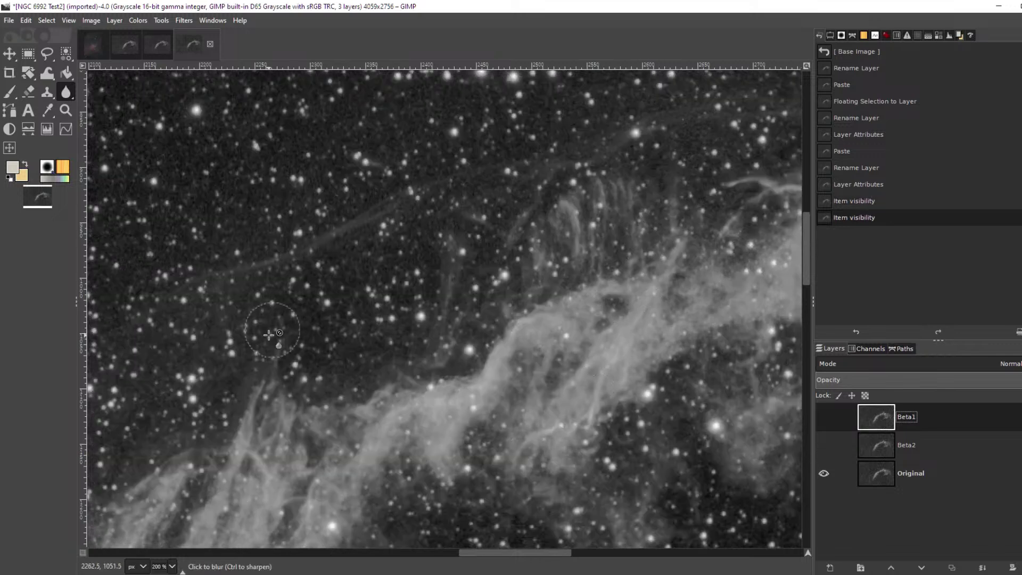
click(824, 446)
click(824, 445)
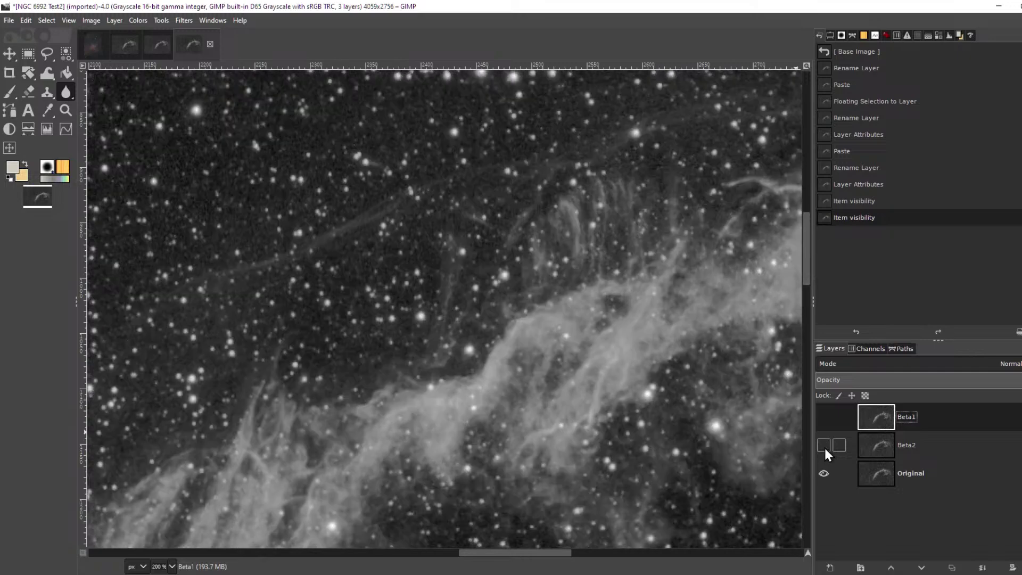
click(824, 445)
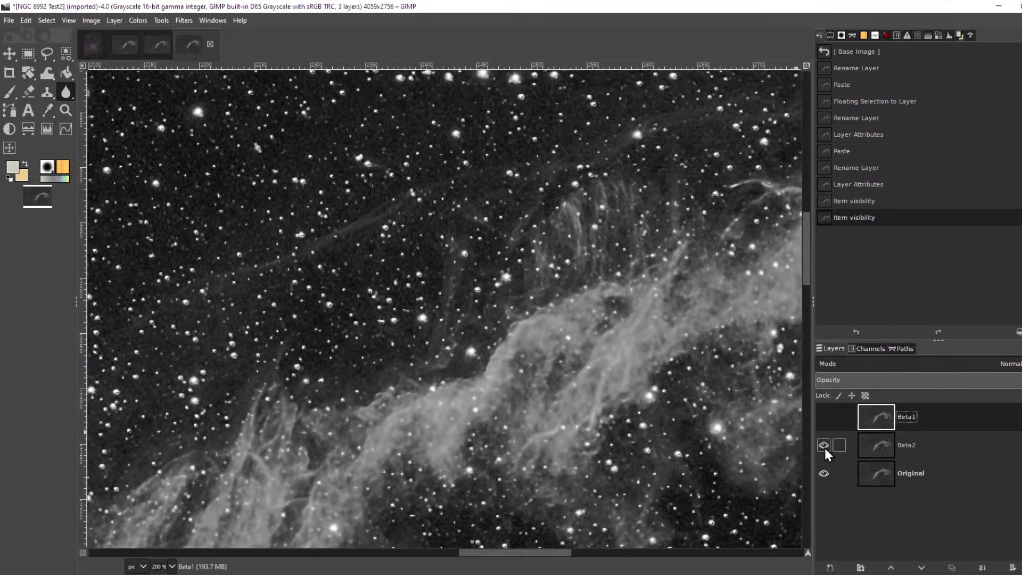
click(823, 446)
click(823, 446)
Examine Beta2's stars and filaments at several magnifications, then toggle the layer against Original at 150%.
scroll(726, 518, up, 4)
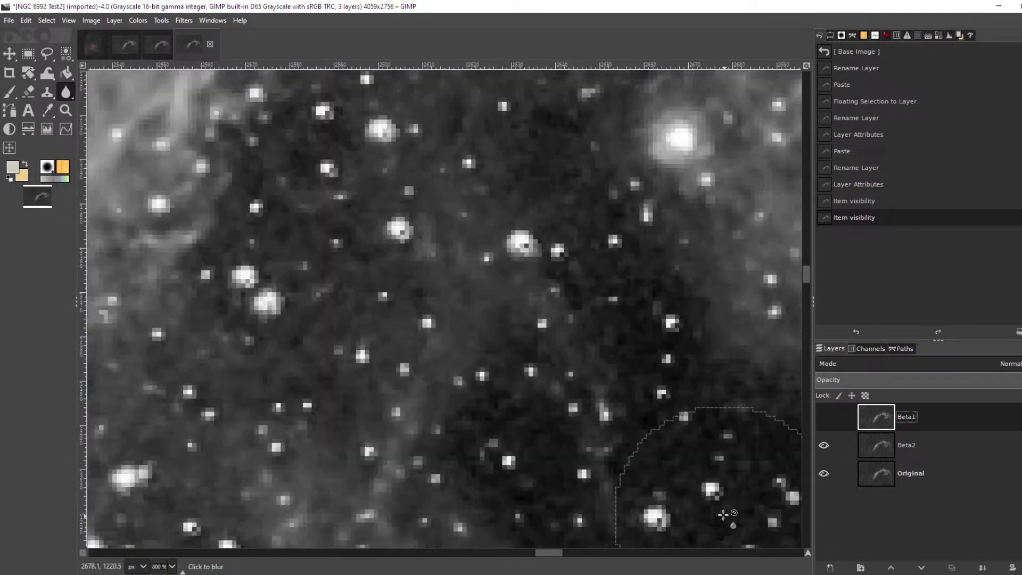
scroll(650, 520, down, 5)
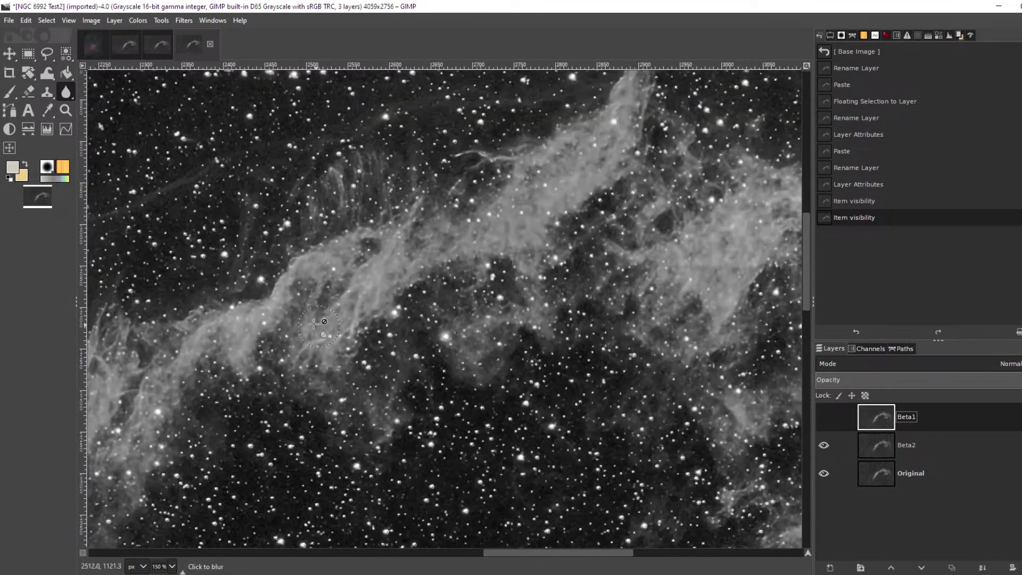
scroll(313, 323, down, 2)
scroll(631, 364, up, 3)
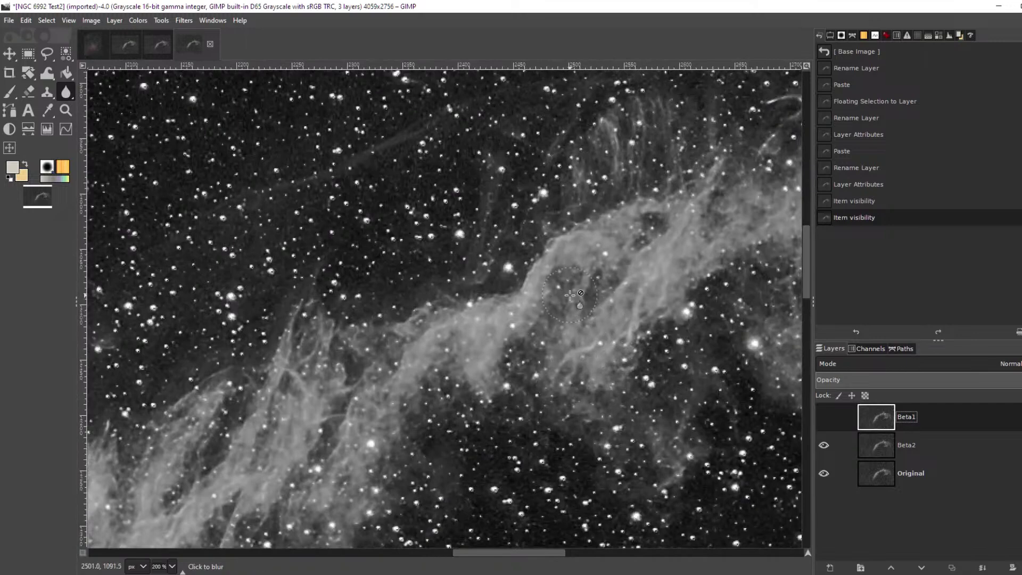
scroll(570, 294, down, 2)
scroll(629, 316, up, 1)
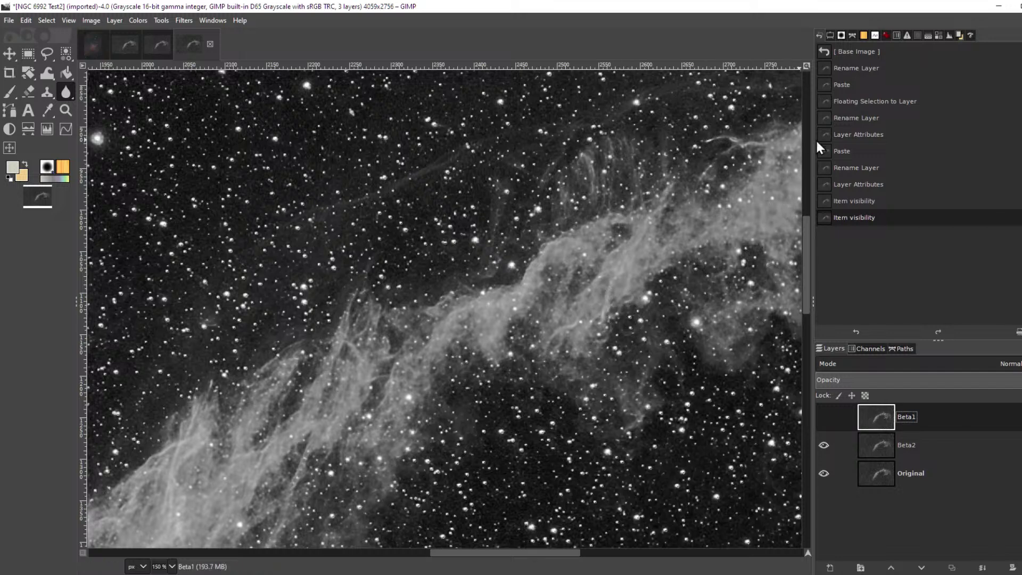
click(823, 445)
click(823, 444)
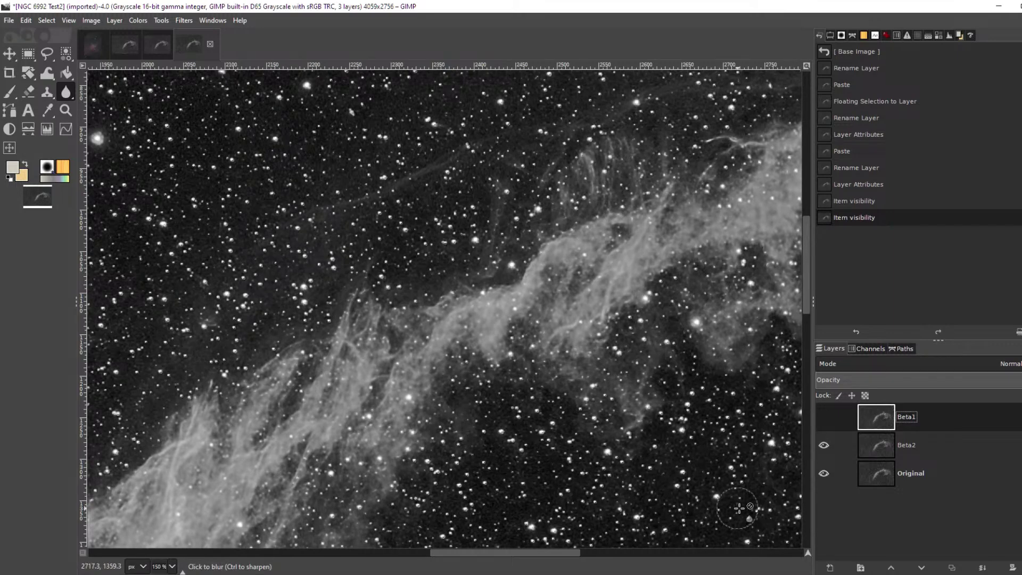
Compare individual star shapes at 800% by hiding Beta2 to reveal Original and showing it again.
ctrl+scroll(739, 508, up, 5)
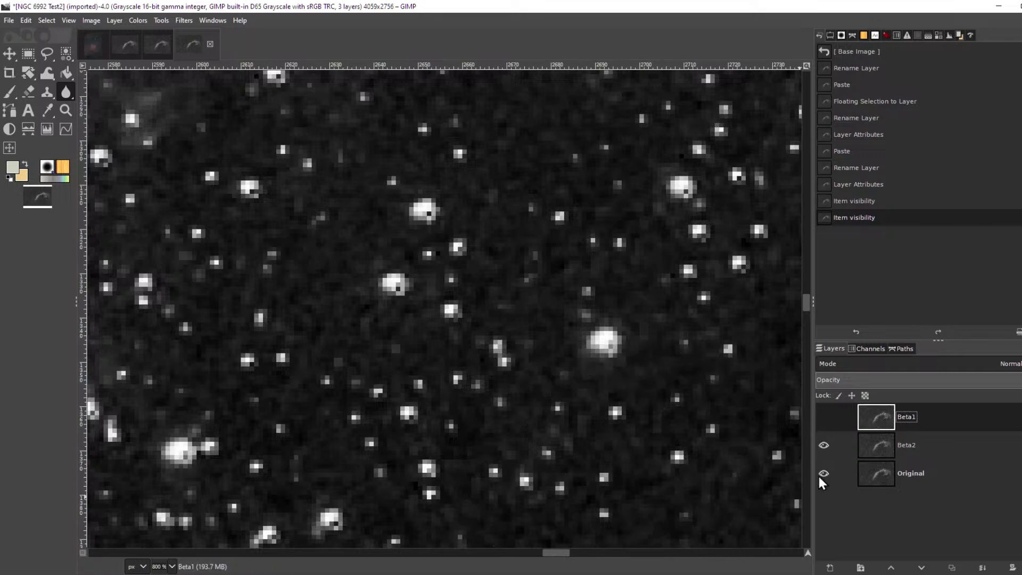
click(822, 446)
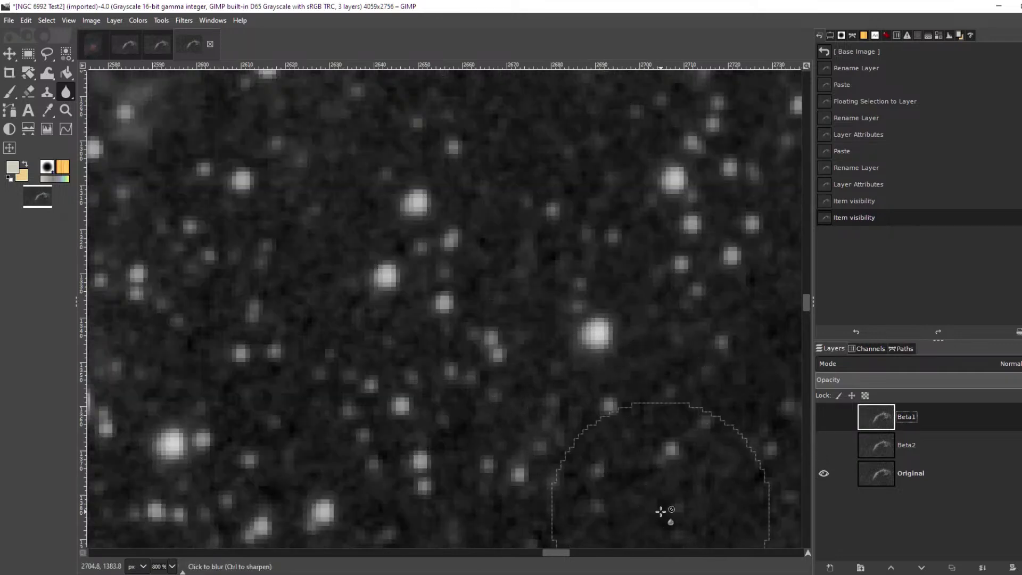
click(823, 445)
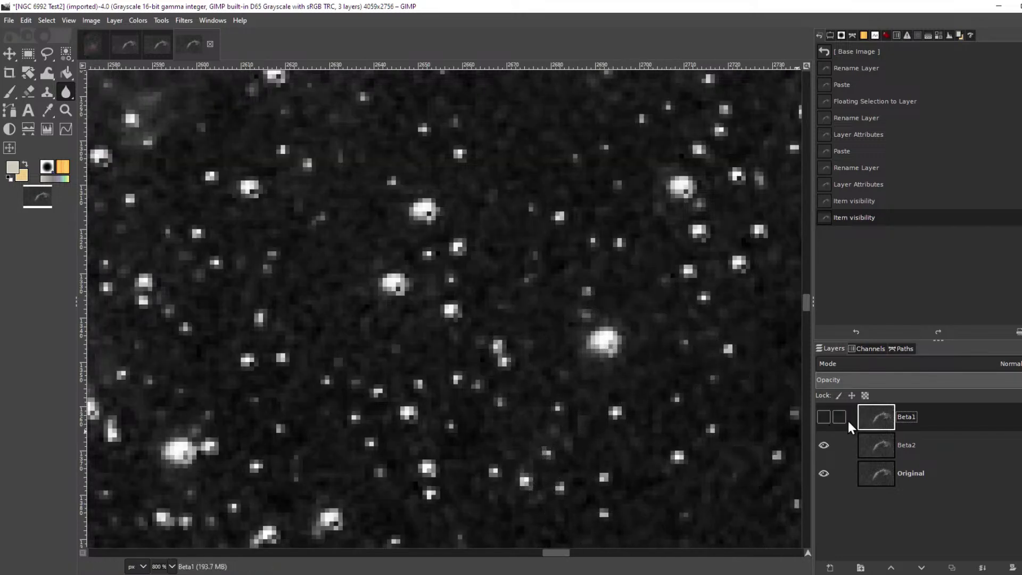
Show the Beta1 layer and examine its stars and background at several magnifications.
click(822, 418)
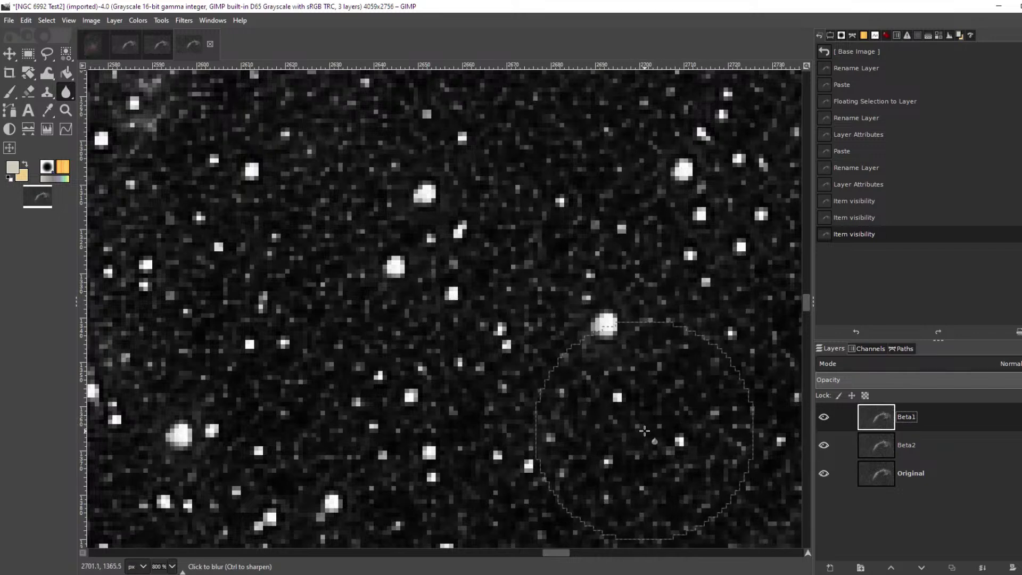
scroll(640, 431, up, 1)
scroll(639, 434, up, 7)
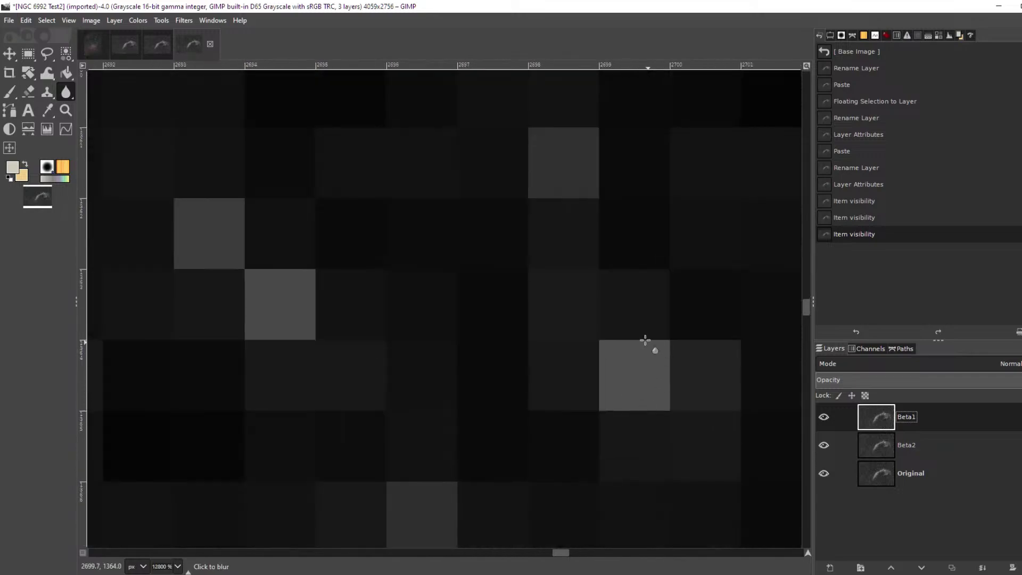
scroll(621, 401, down, 7)
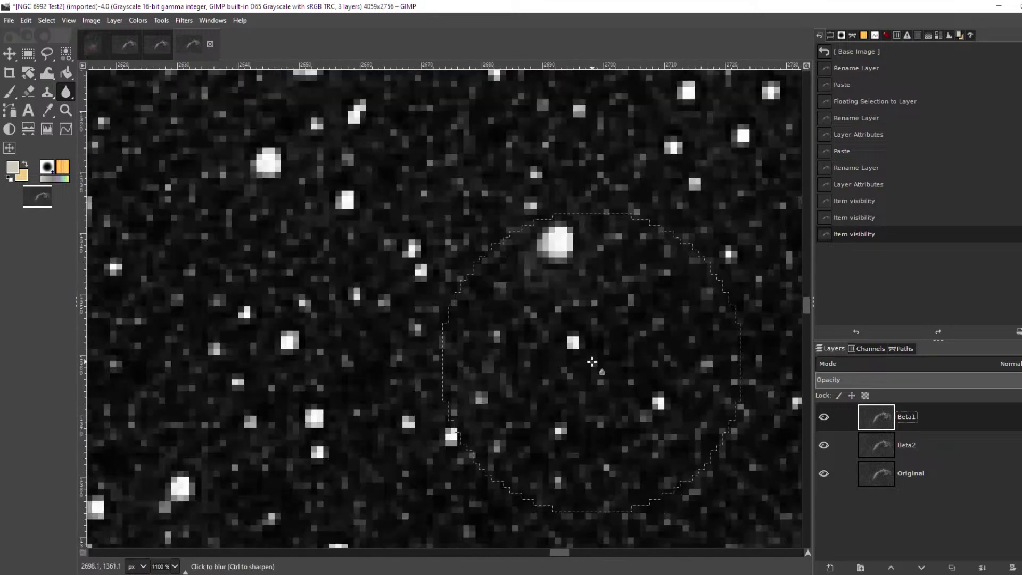
scroll(534, 364, down, 9)
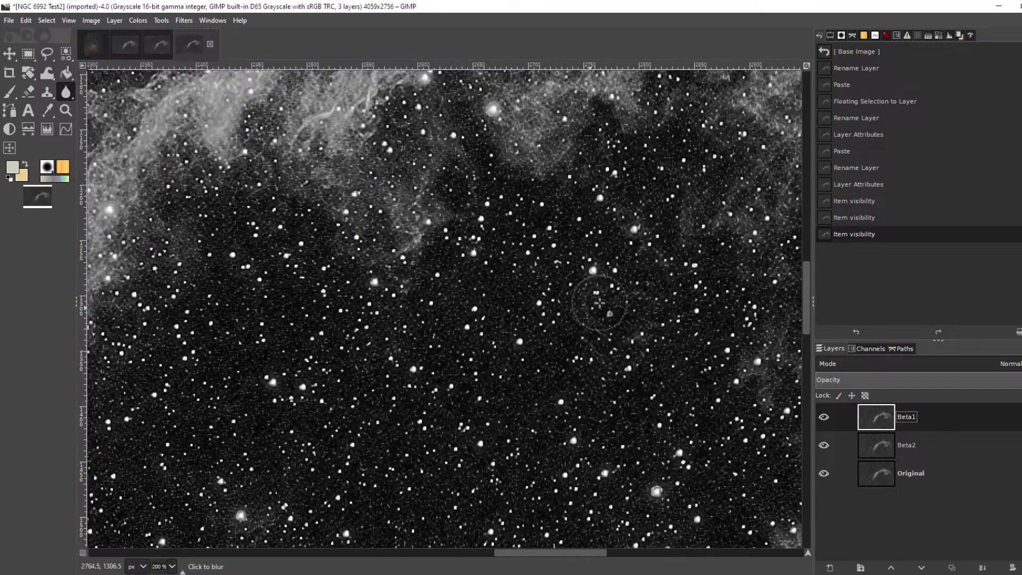
Switch to Sirilic and run the Step 2 processing scripts for the NGC 4535 project.
click(998, 5)
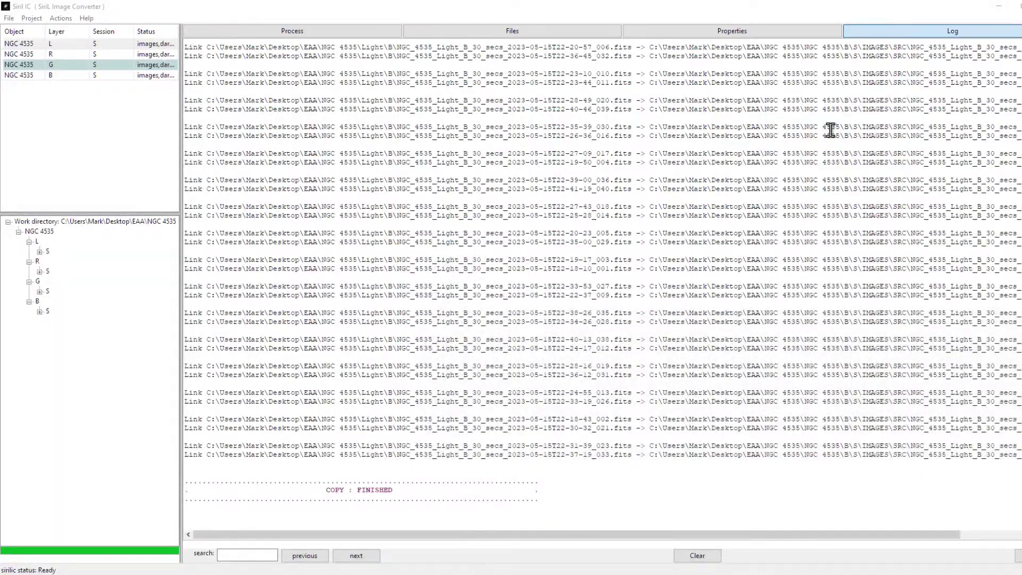
click(60, 18)
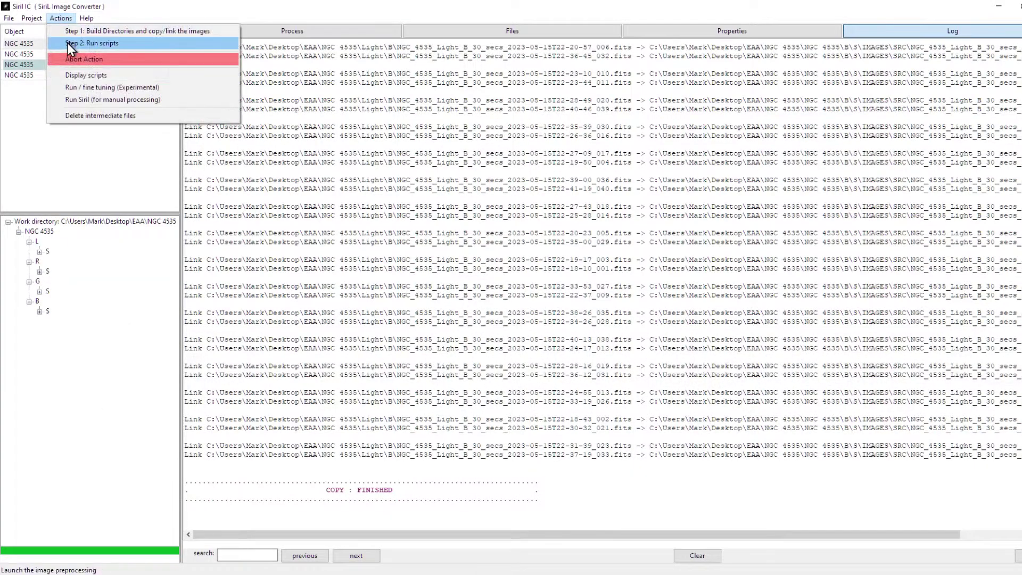
click(67, 43)
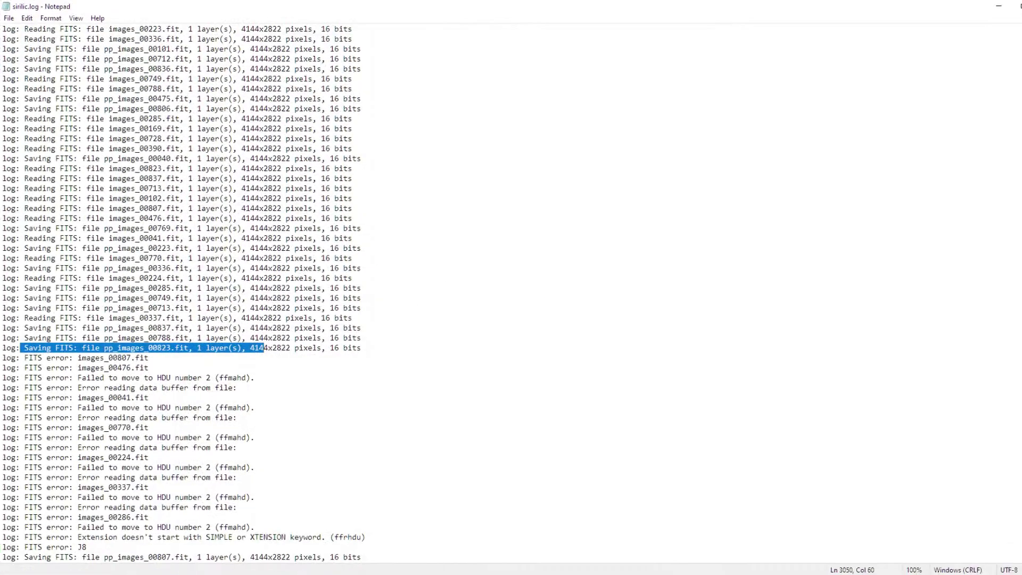
Close the old log and view the newly generated sirilic.log in a maximized window down to its end.
click(1019, 6)
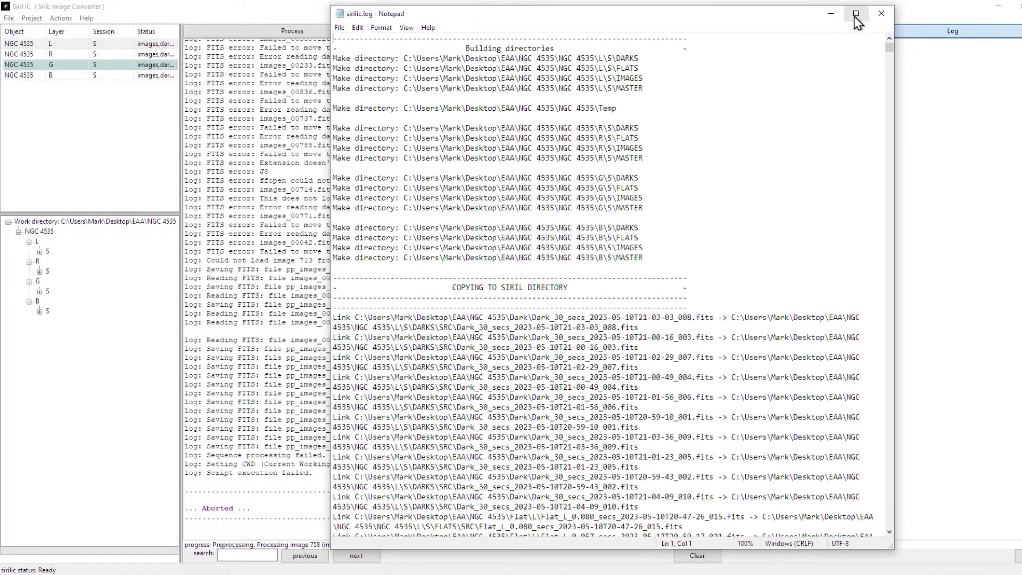
click(855, 14)
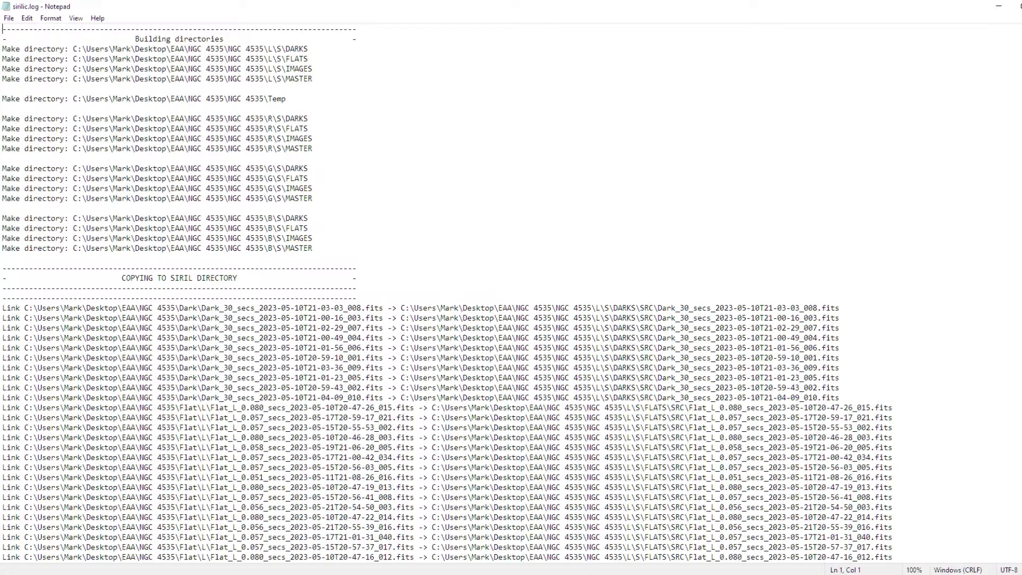
scroll(766, 559, down, 20)
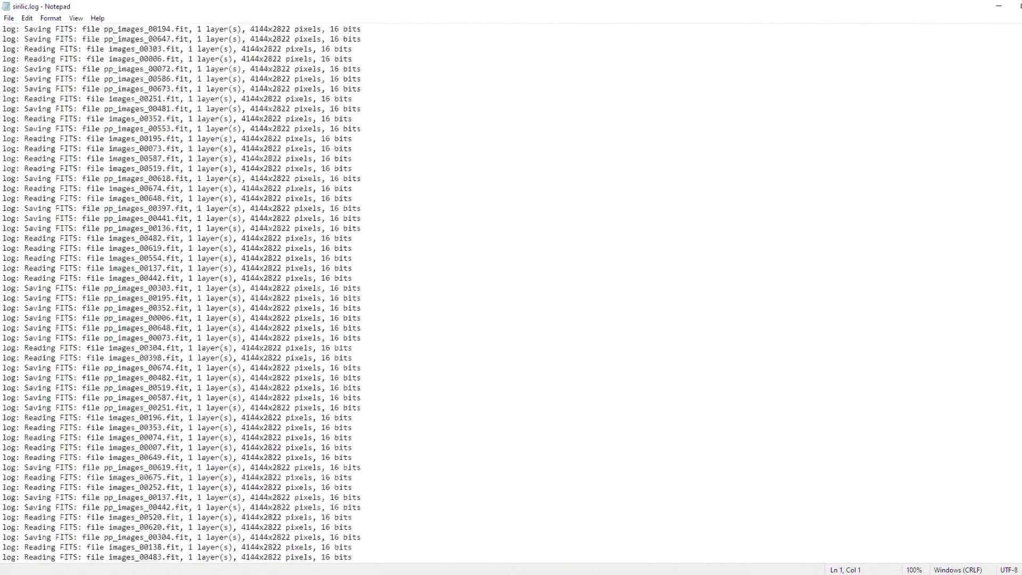
Highlight the closing log lines from the script failure up through the FITS errors, examine the preceding entries, and return to Sirilic.
drag(145, 508, 3, 278)
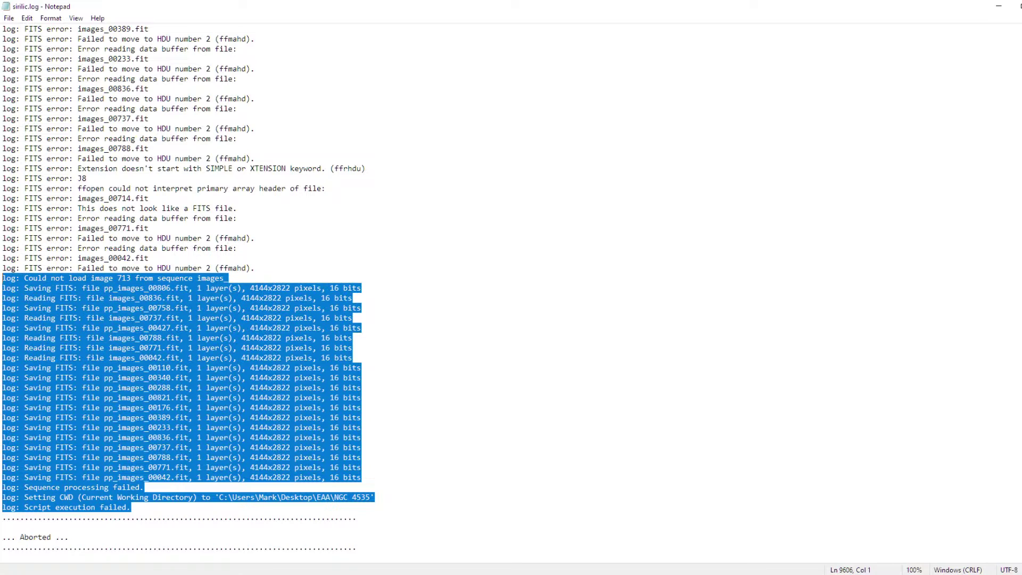
key(shift+Up)
key(shift+Up)
key(shift+Up)
key(shift+Up)
key(shift+Up)
key(shift+Up)
key(shift+Up)
key(shift+Up)
key(shift+Up)
key(shift+Up)
key(shift+Up)
key(shift+Up)
key(shift+Up)
key(shift+Up)
key(shift+Up)
key(shift+Up)
key(shift+Up)
key(shift+Up)
key(shift+Up)
key(shift+Up)
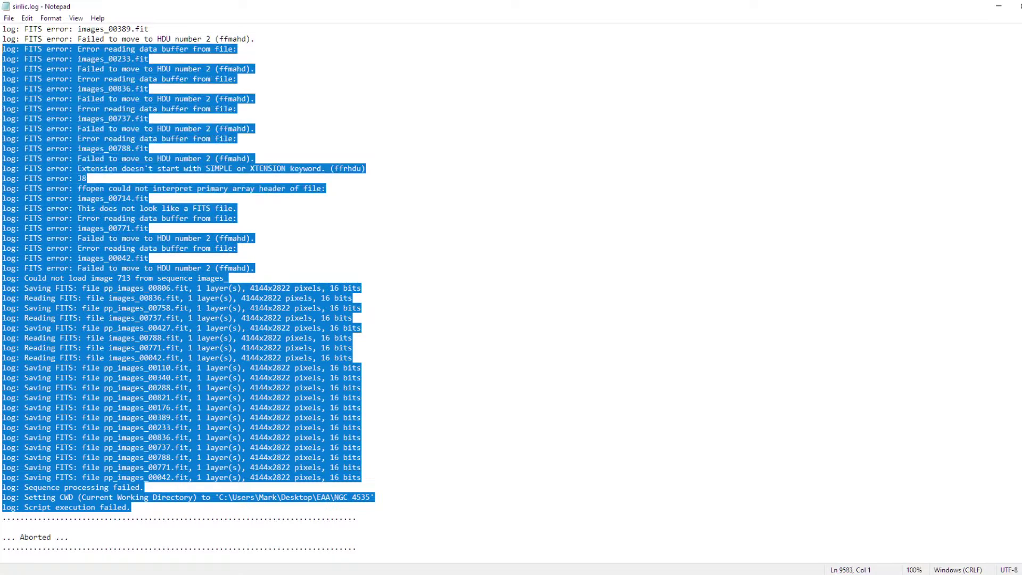
scroll(216, 200, up, 10)
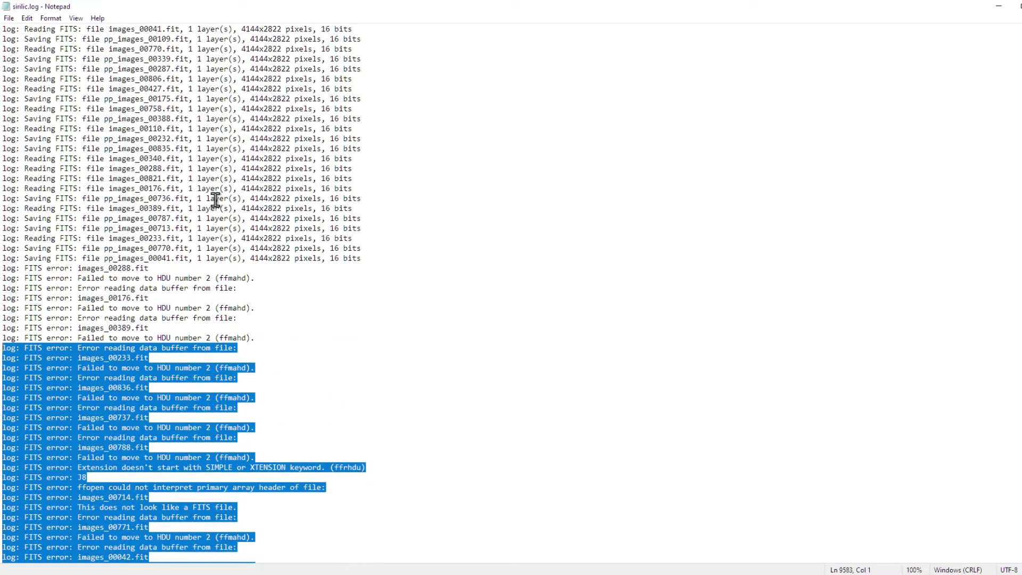
scroll(209, 228, up, 2)
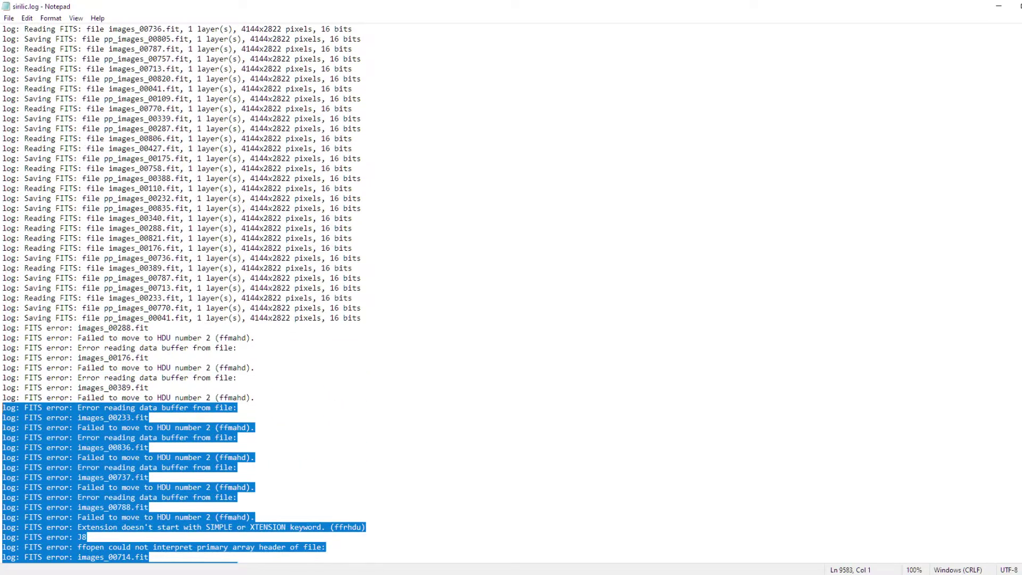
click(999, 6)
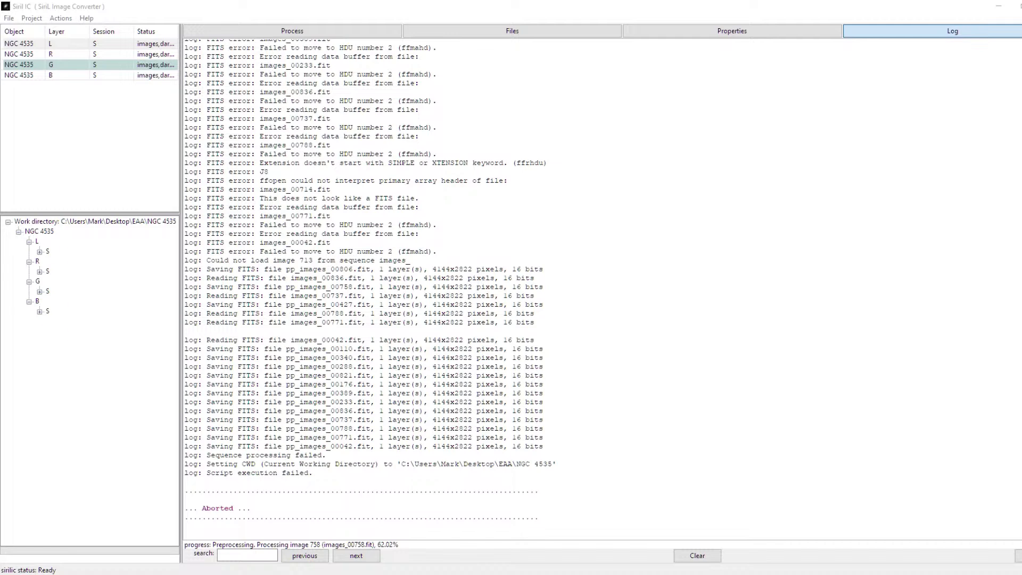
Review the light and dark files assigned in the NGC 4535 project's file lists.
click(124, 221)
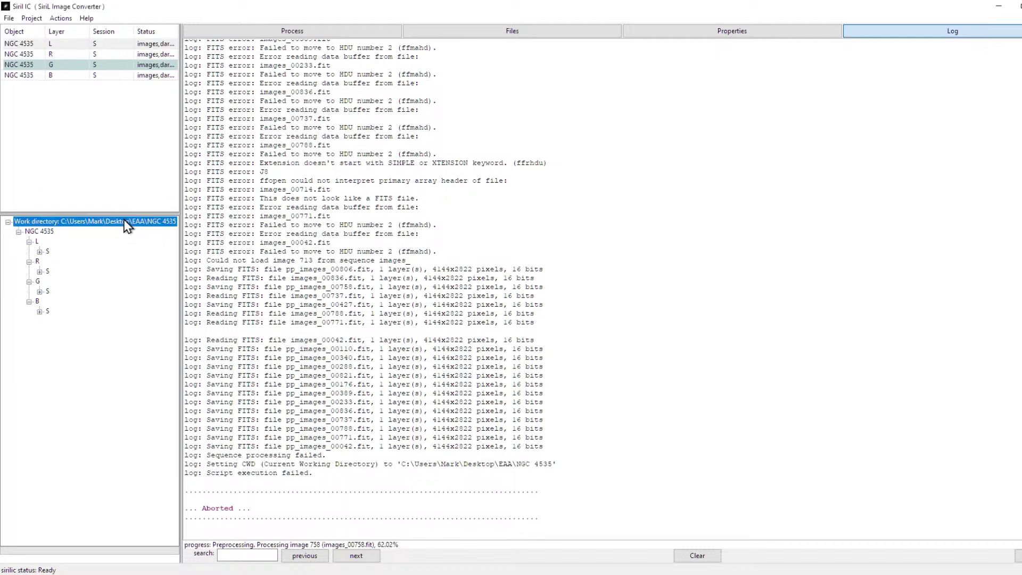
click(474, 36)
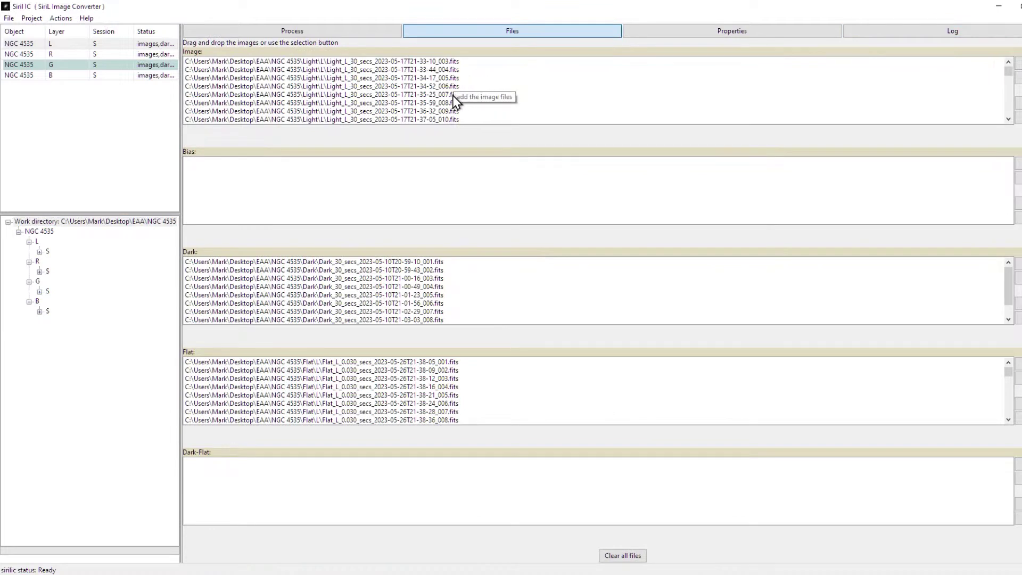
scroll(445, 101, down, 4)
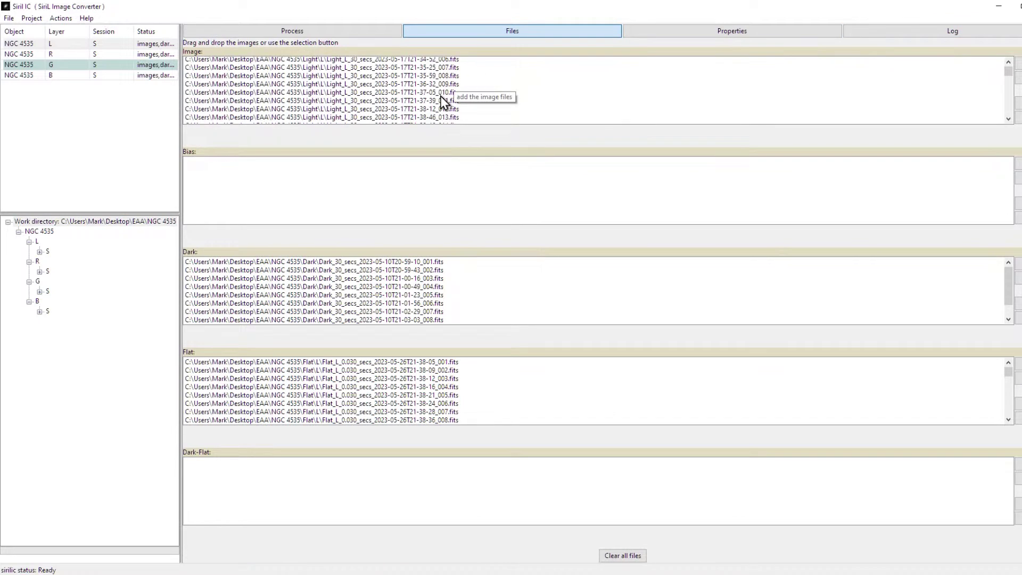
scroll(445, 104, up, 4)
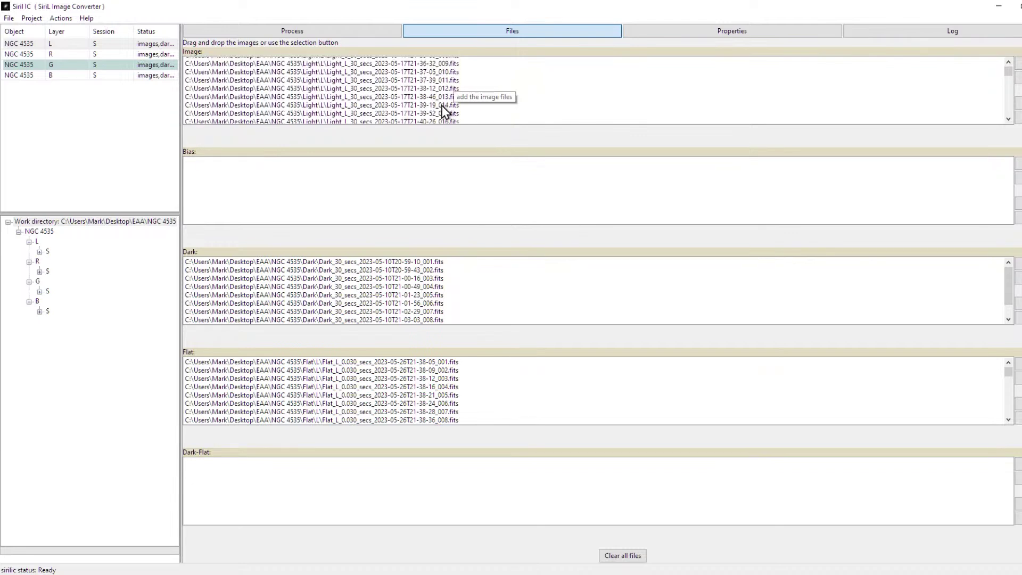
scroll(439, 109, down, 5)
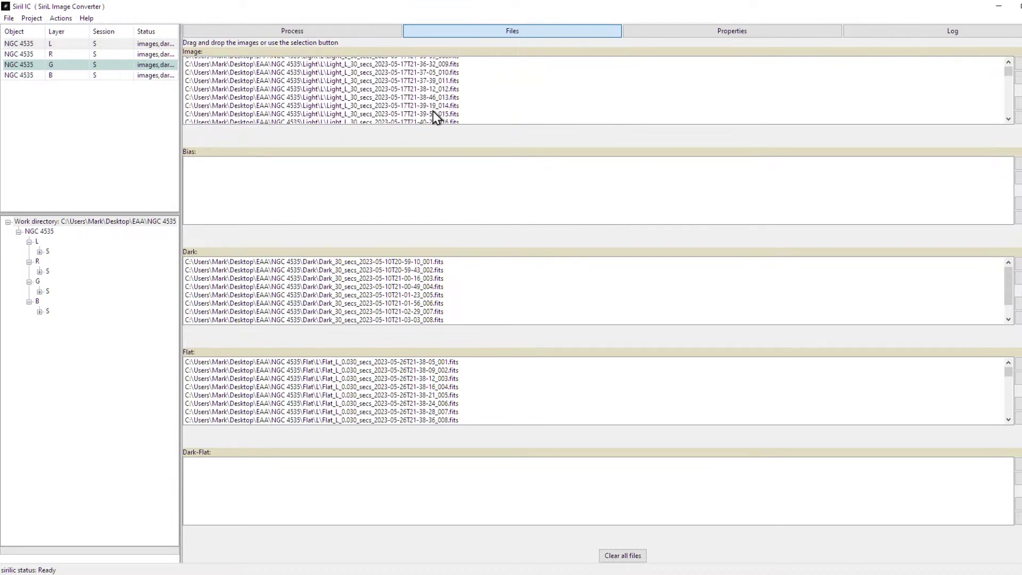
scroll(432, 107, down, 8)
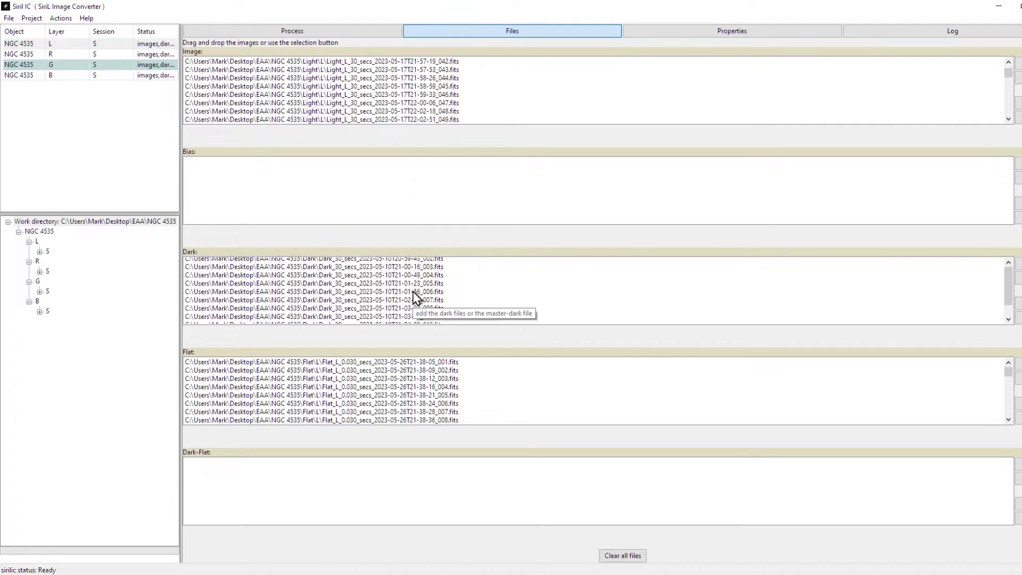
Check the Sirilic preferences for work directory, compression and sequence mode, and close them without changes.
click(61, 18)
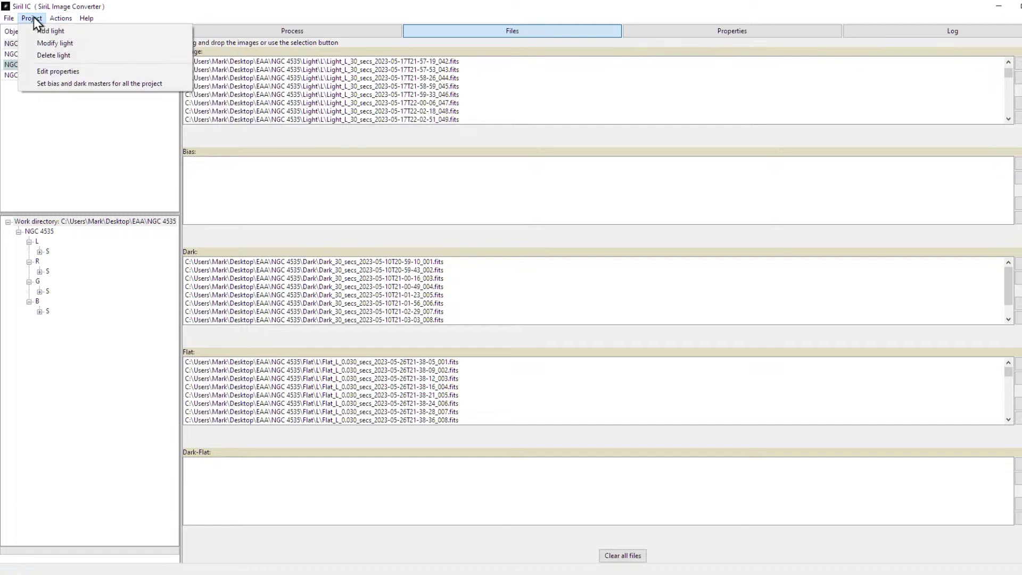
mouse_move(6, 17)
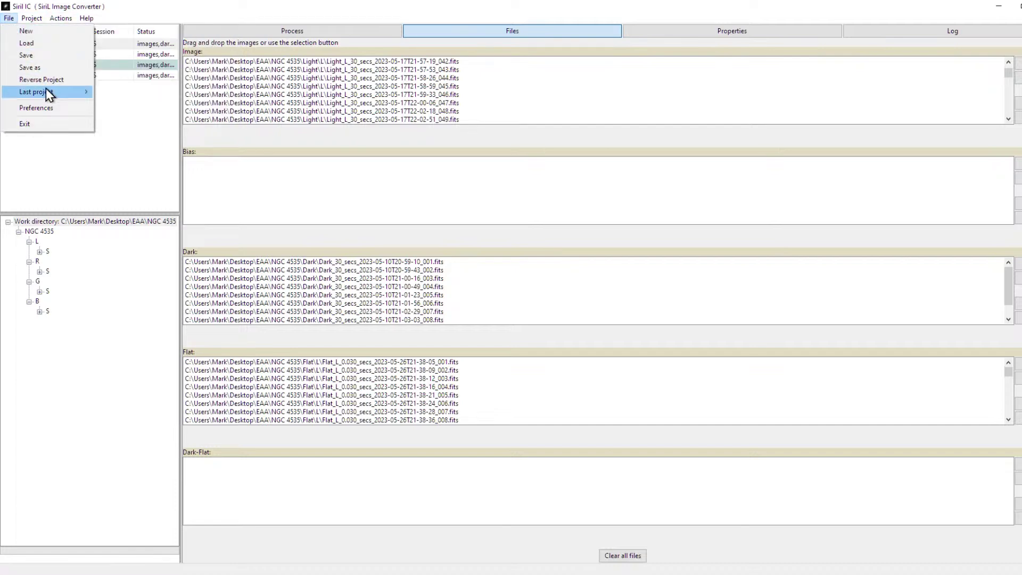
click(50, 109)
drag(163, 58, 101, 81)
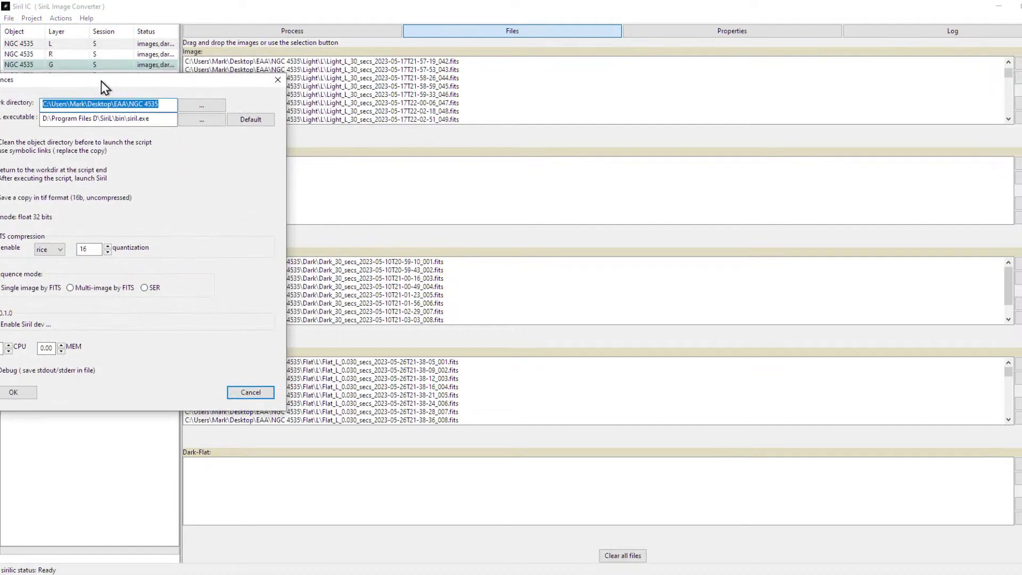
key(Escape)
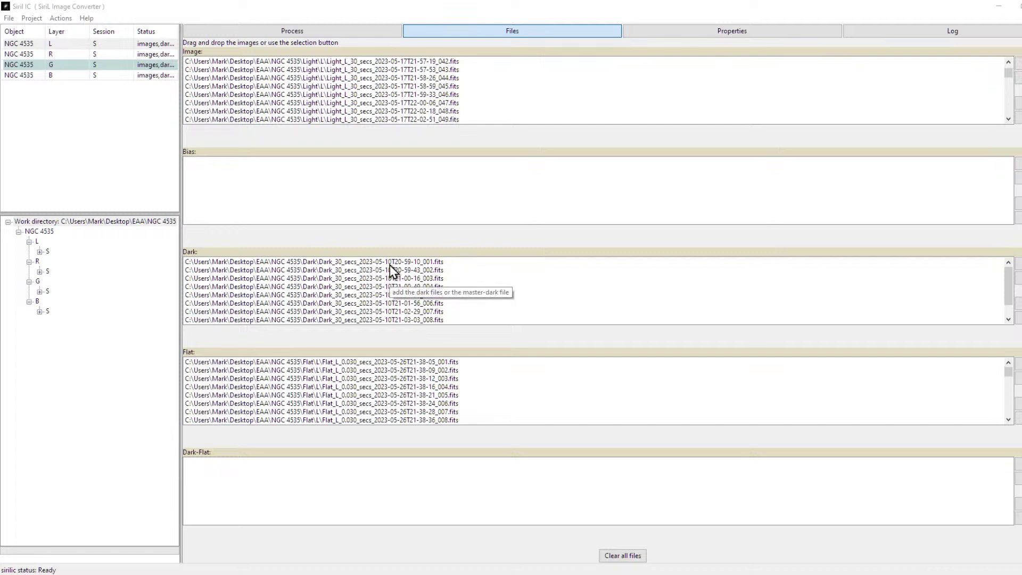
Review the dark and L flat files assigned to the project.
scroll(432, 396, down, 5)
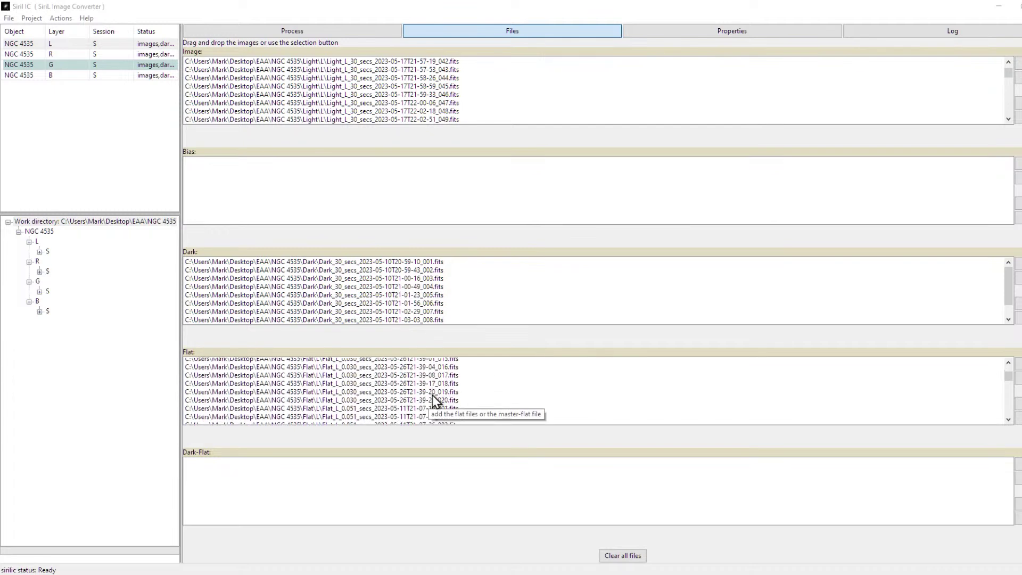
scroll(432, 395, down, 10)
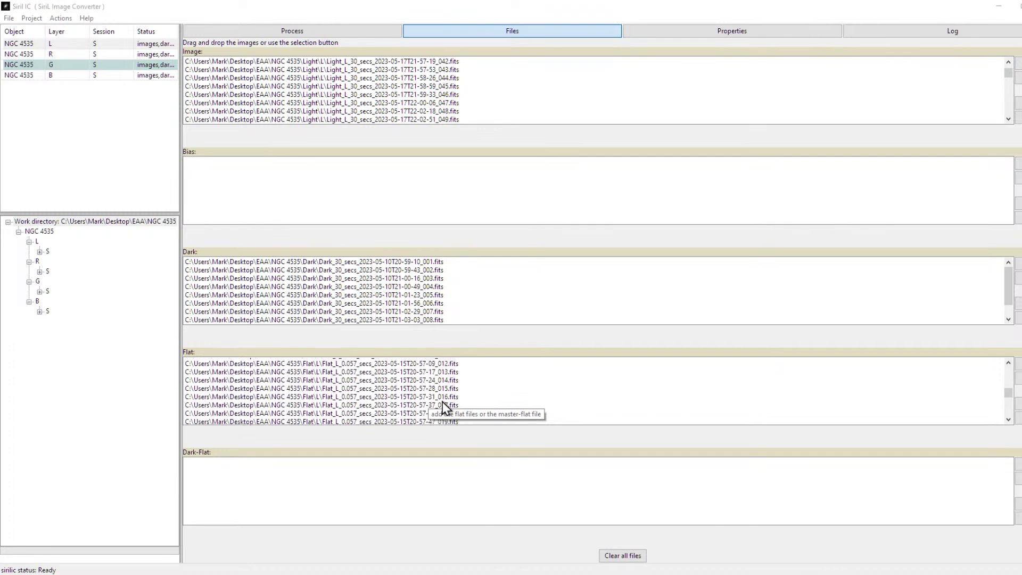
scroll(444, 404, down, 3)
Return to Sirilic's log and examine the FITS read errors leading up to the aborted preprocessing.
click(903, 33)
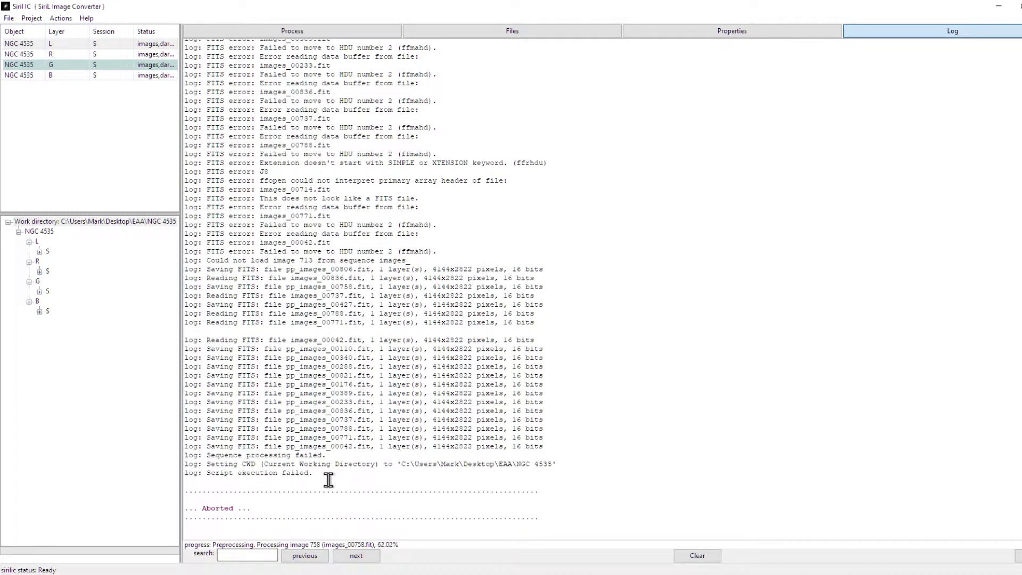
drag(323, 473, 187, 200)
scroll(283, 251, up, 2)
scroll(282, 251, up, 5)
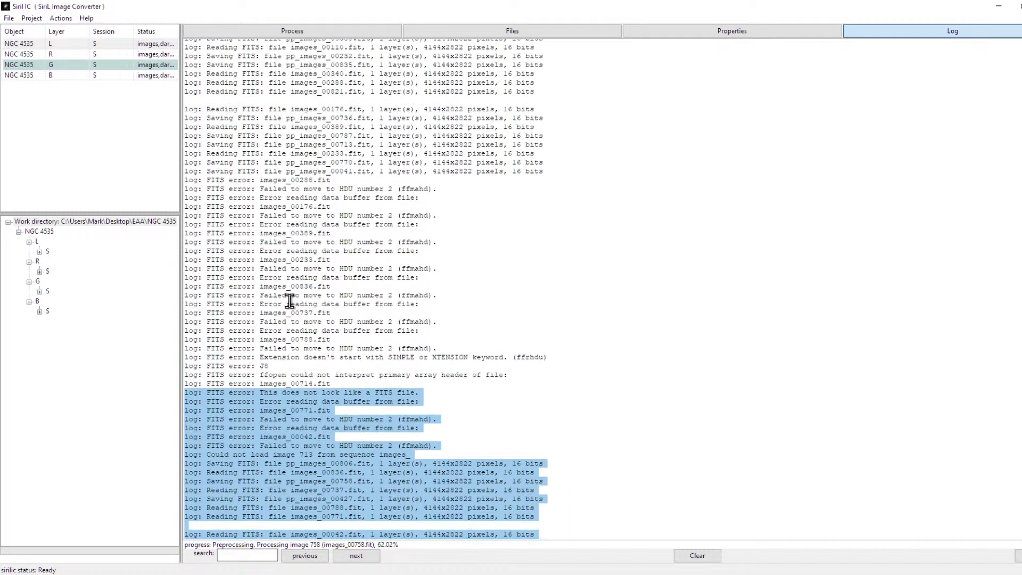
drag(357, 294, 433, 292)
scroll(205, 295, up, 4)
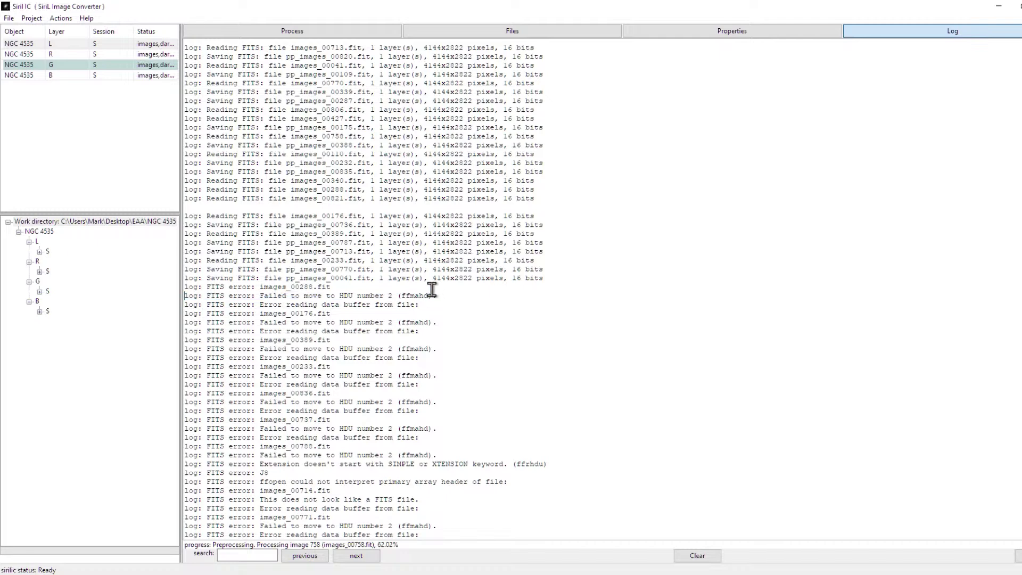
scroll(392, 376, up, 1)
scroll(391, 375, down, 4)
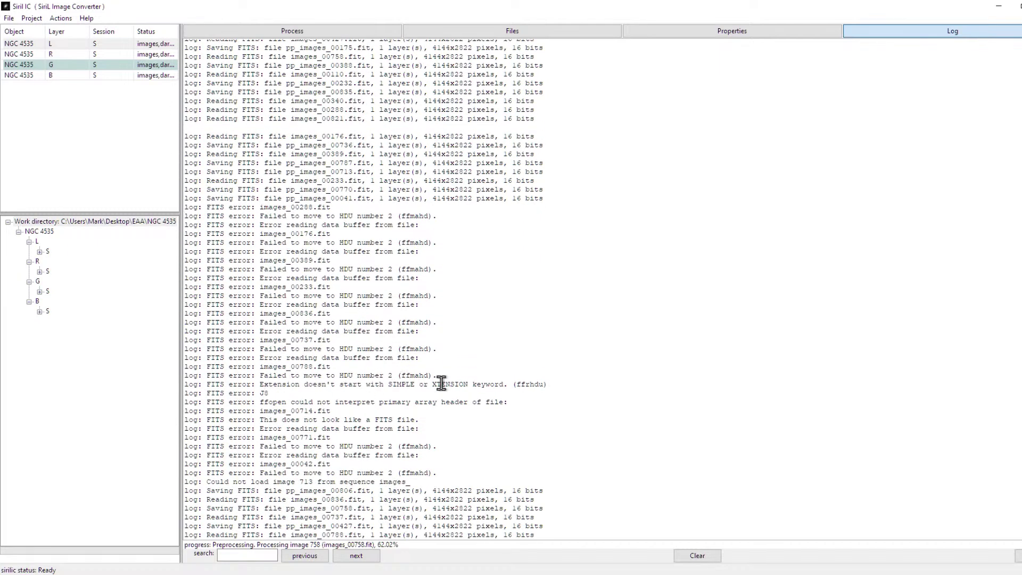
Highlight the FITS error lines around images_00714.fit and compare them with the earlier reading and saving entries.
drag(257, 384, 553, 382)
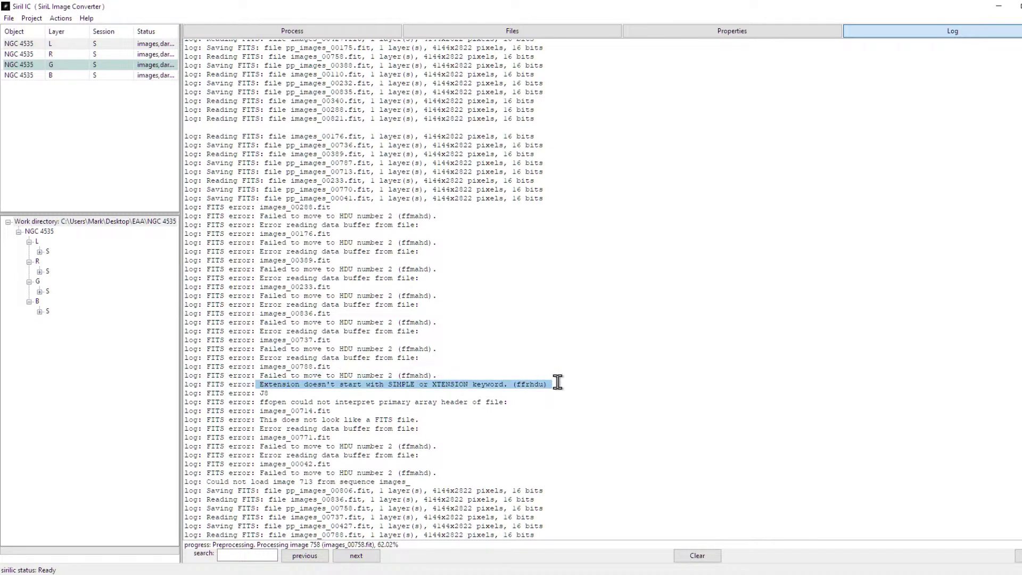
drag(269, 393, 166, 396)
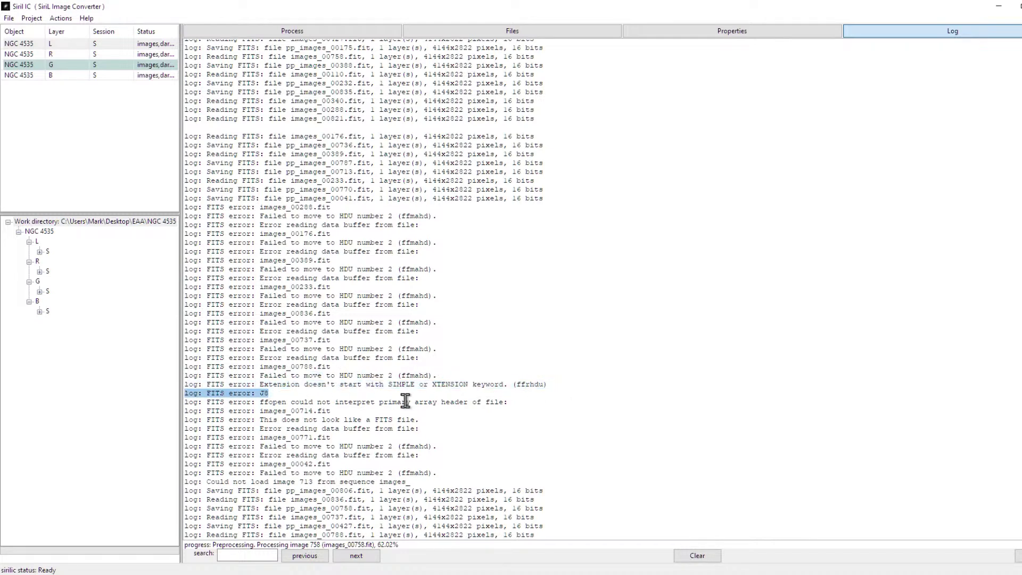
drag(425, 412, 256, 419)
scroll(383, 388, up, 12)
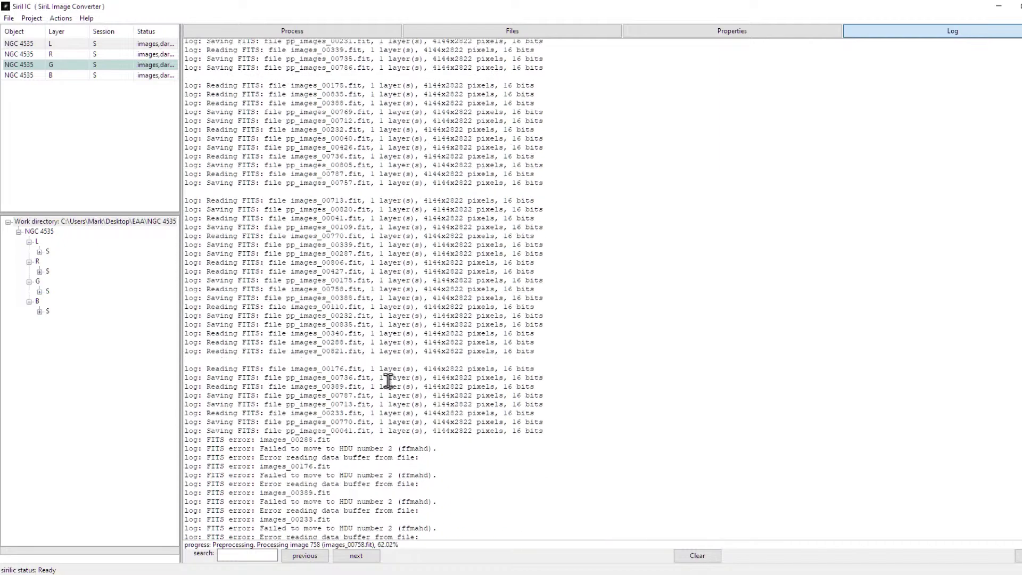
scroll(506, 403, down, 12)
scroll(424, 321, up, 16)
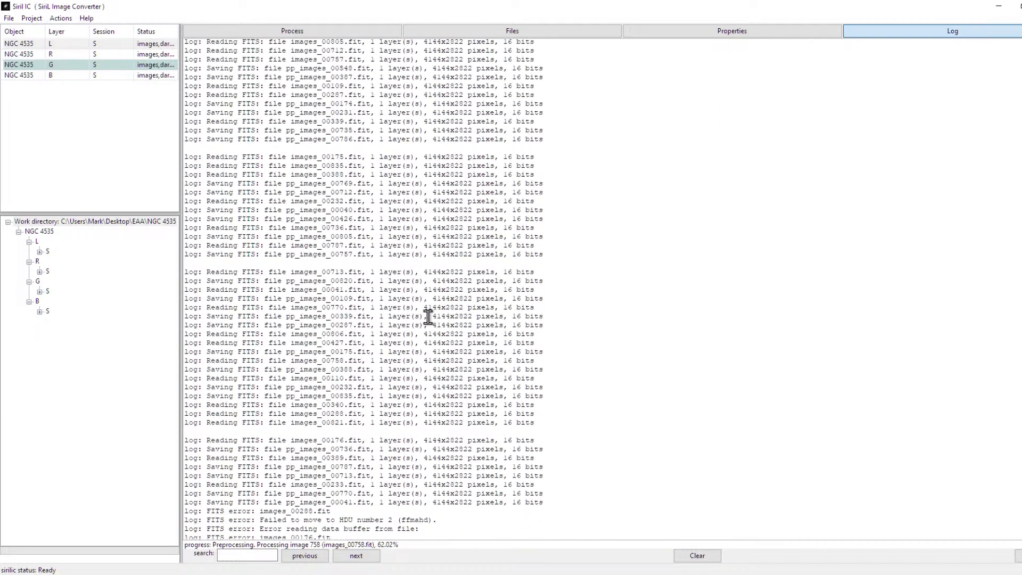
scroll(415, 307, down, 14)
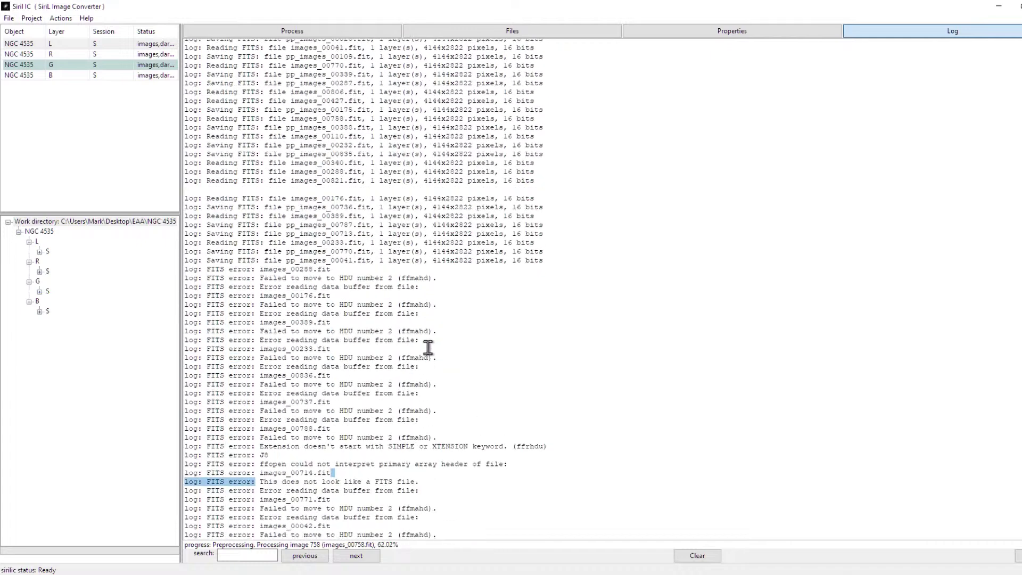